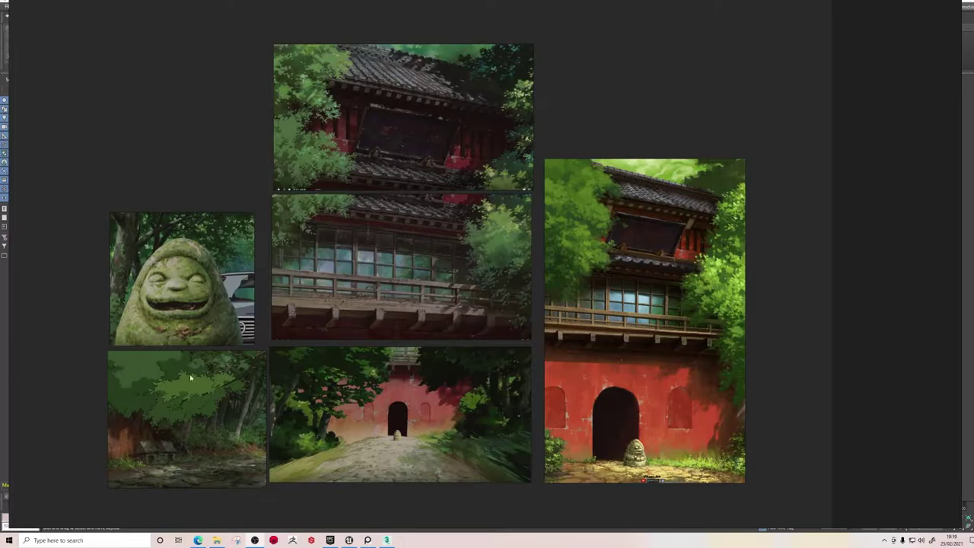
Examine the overall layout of the bathhouse reference images, including the statue, forest, balcony and red entrance wall.
scroll(429, 303, up, 8)
scroll(428, 278, down, 7)
mouse_move(564, 370)
middle_down()
mouse_move(351, 271)
mouse_move(816, 216)
middle_up()
middle_drag(441, 160, 586, 315)
middle_drag(733, 259, 572, 282)
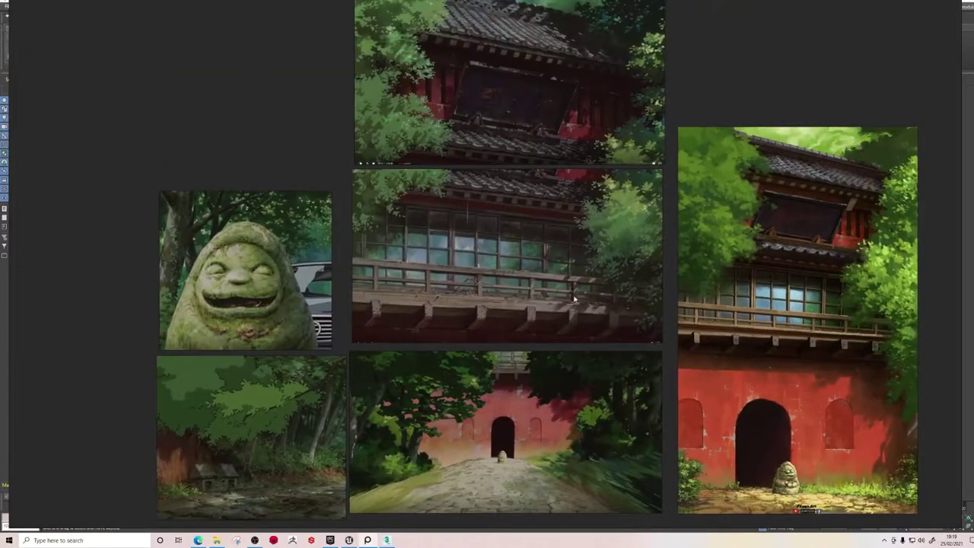
middle_drag(565, 326, 464, 254)
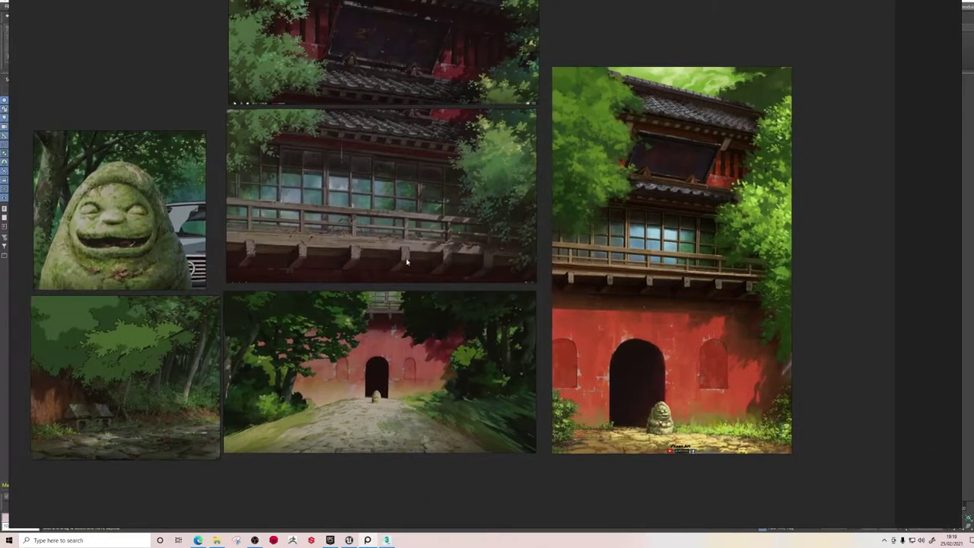
middle_drag(376, 264, 409, 289)
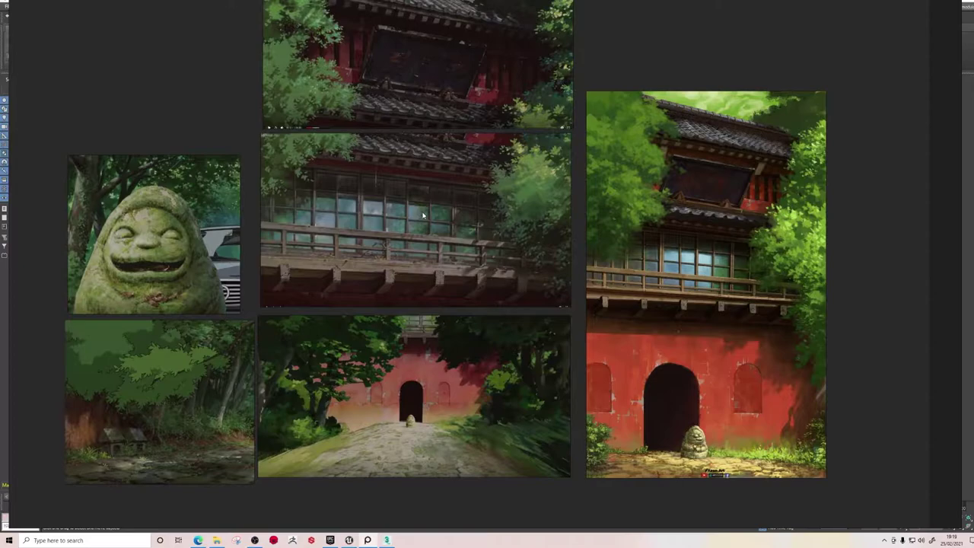
middle_drag(422, 214, 424, 217)
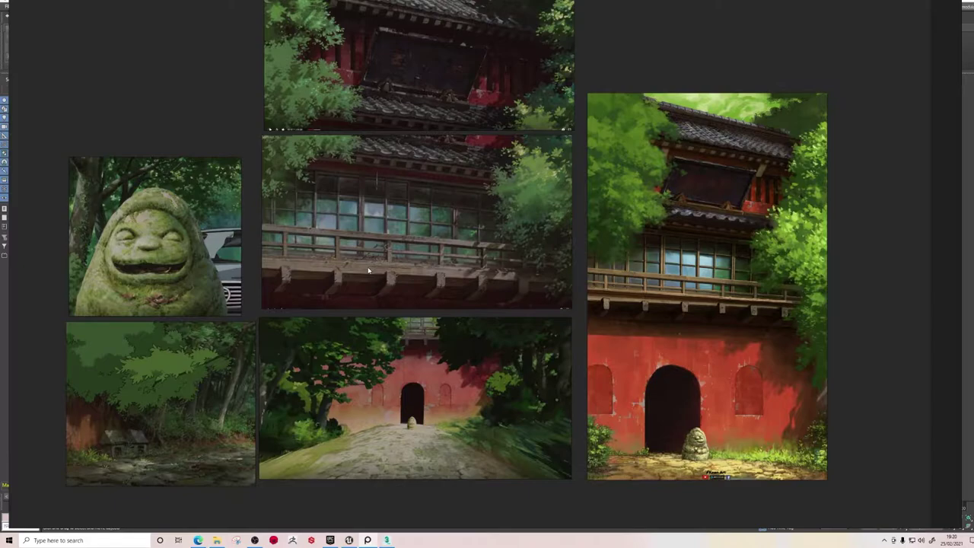
Examine the stone path leading to the arched entrance in the reference image.
scroll(399, 331, up, 5)
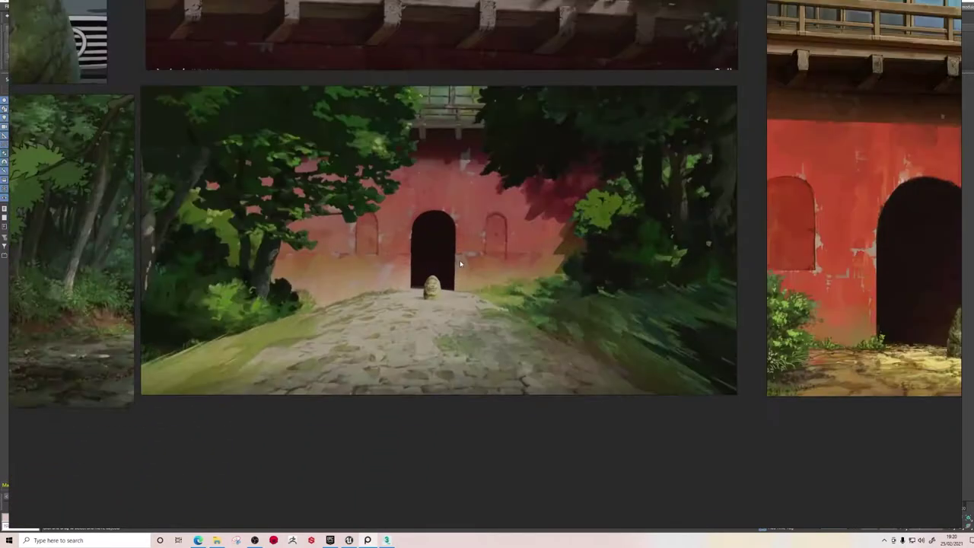
middle_drag(460, 263, 471, 278)
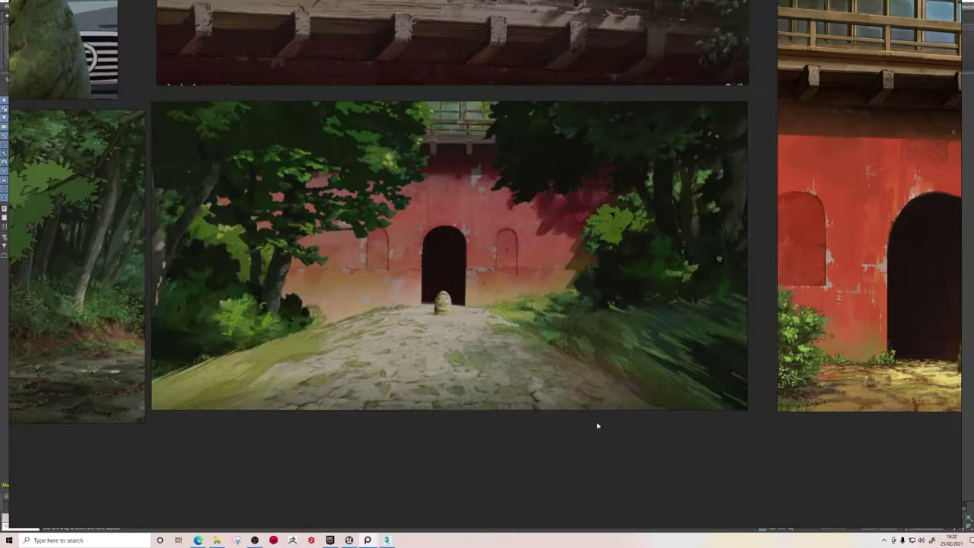
middle_drag(511, 362, 493, 383)
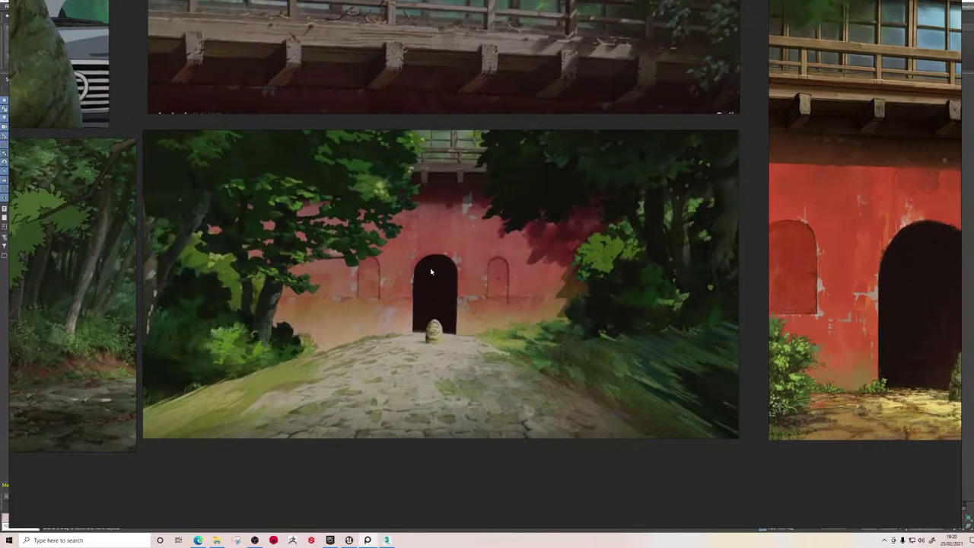
scroll(405, 187, down, 4)
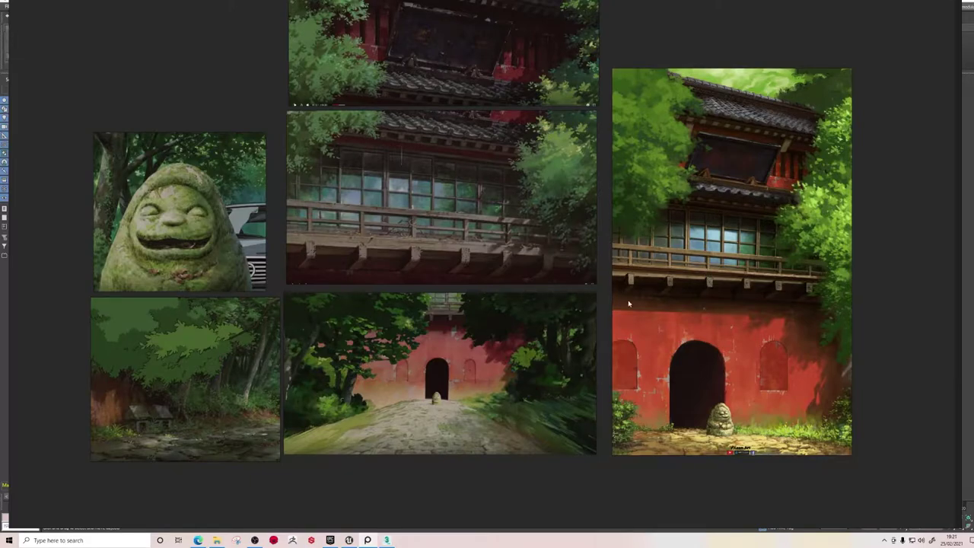
Examine the balcony, windows, sign and tiled roofs of the building in the reference images.
scroll(679, 303, up, 5)
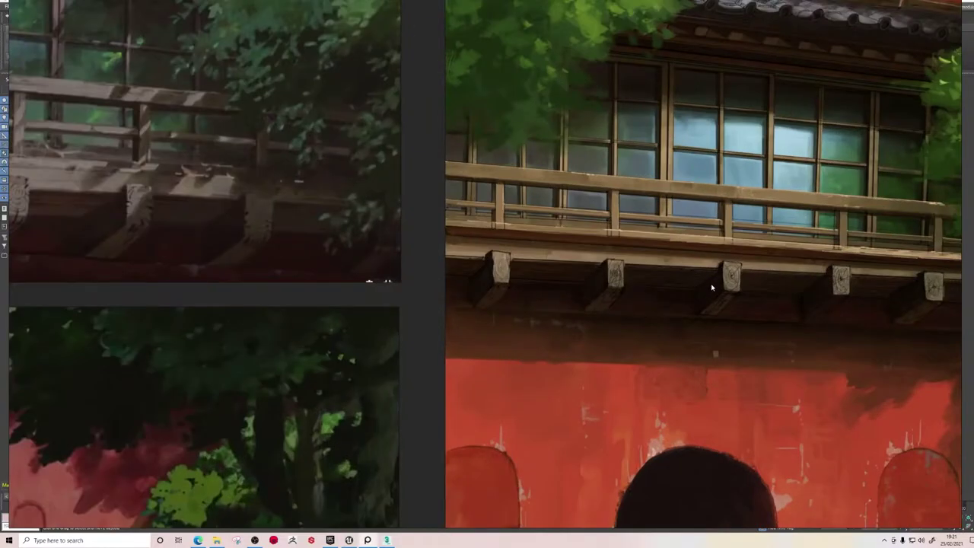
scroll(712, 287, down, 4)
scroll(686, 290, up, 1)
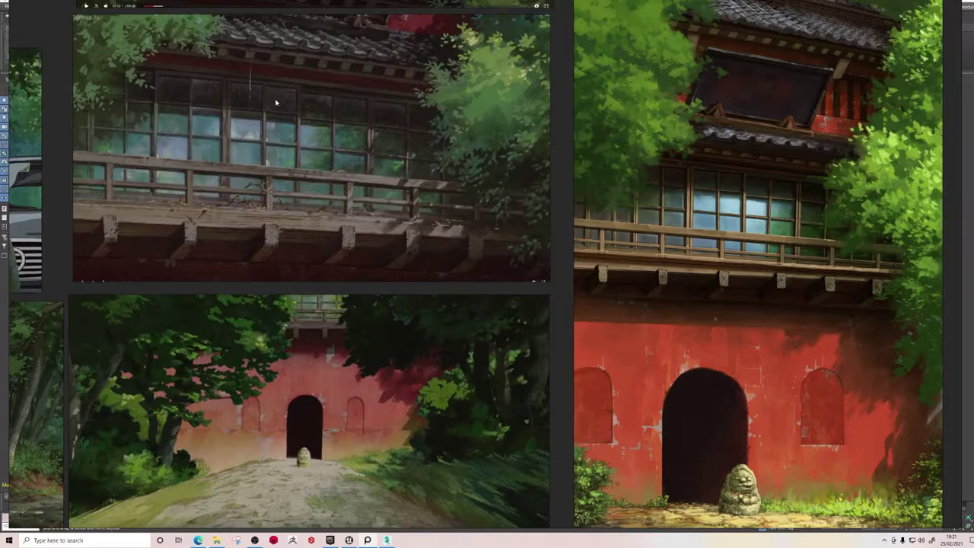
scroll(277, 103, down, 3)
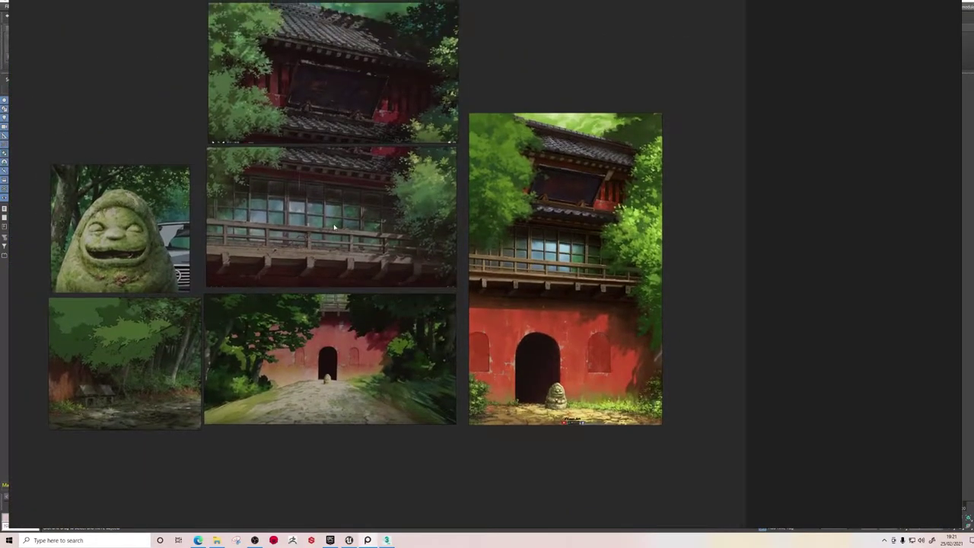
scroll(370, 204, up, 5)
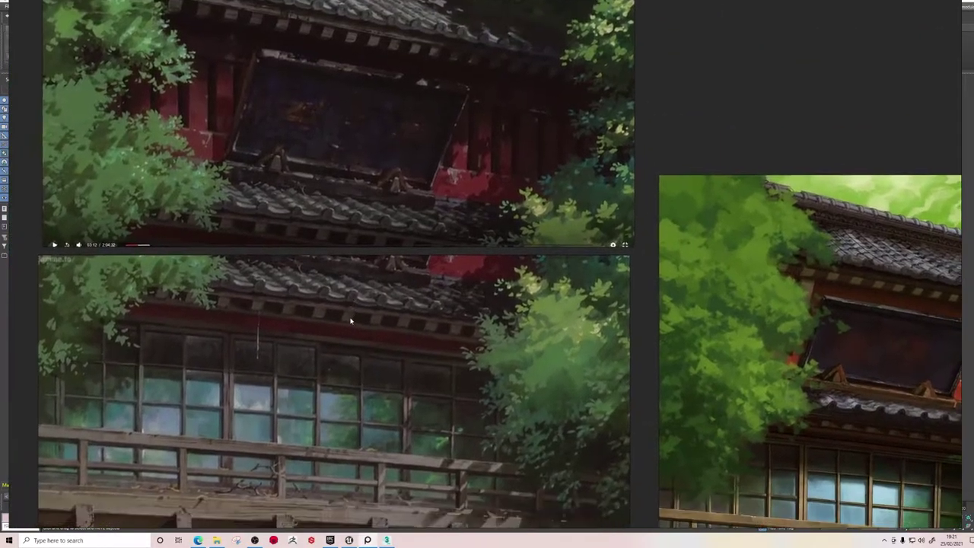
scroll(352, 265, down, 3)
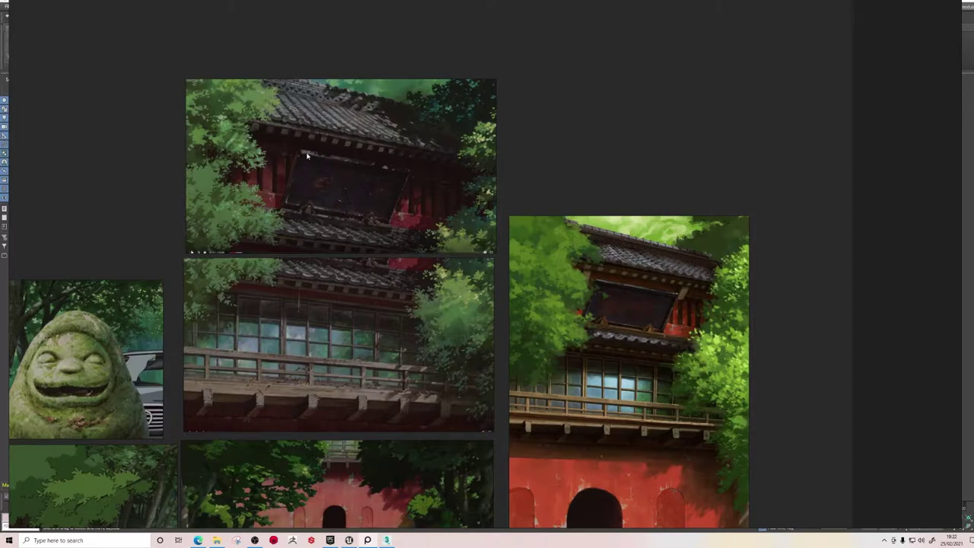
scroll(337, 186, down, 5)
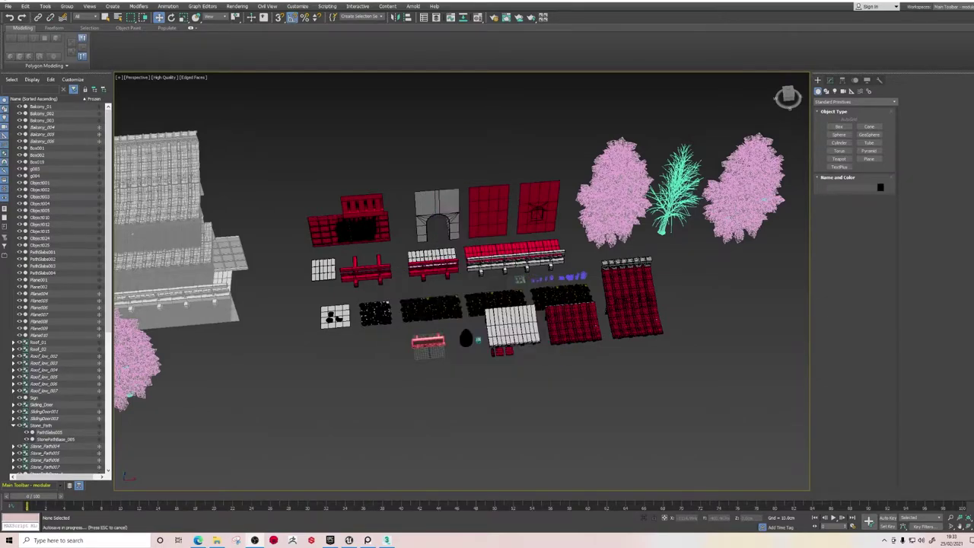
Select all the modular building pieces, props and trees except the row of stone path tiles, and hide them.
drag(252, 120, 773, 408)
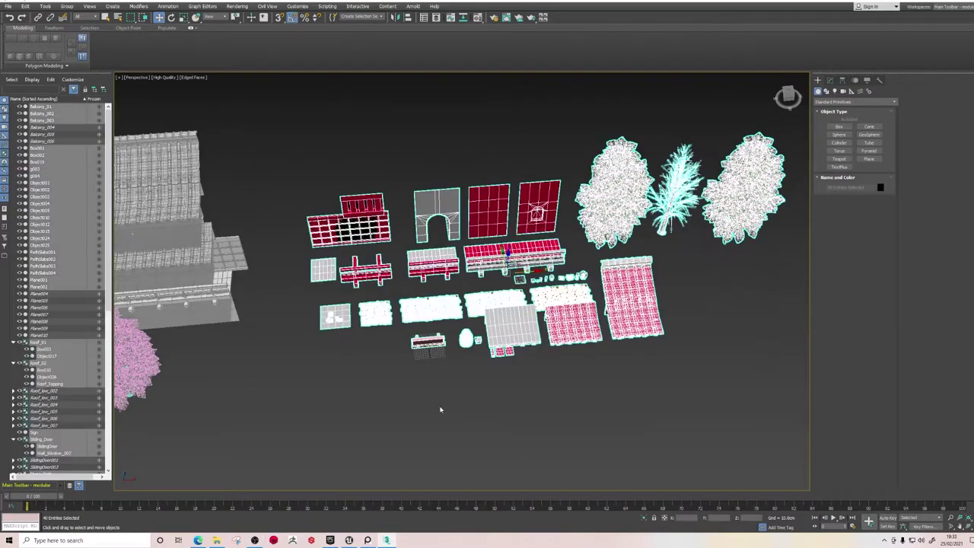
click(598, 366)
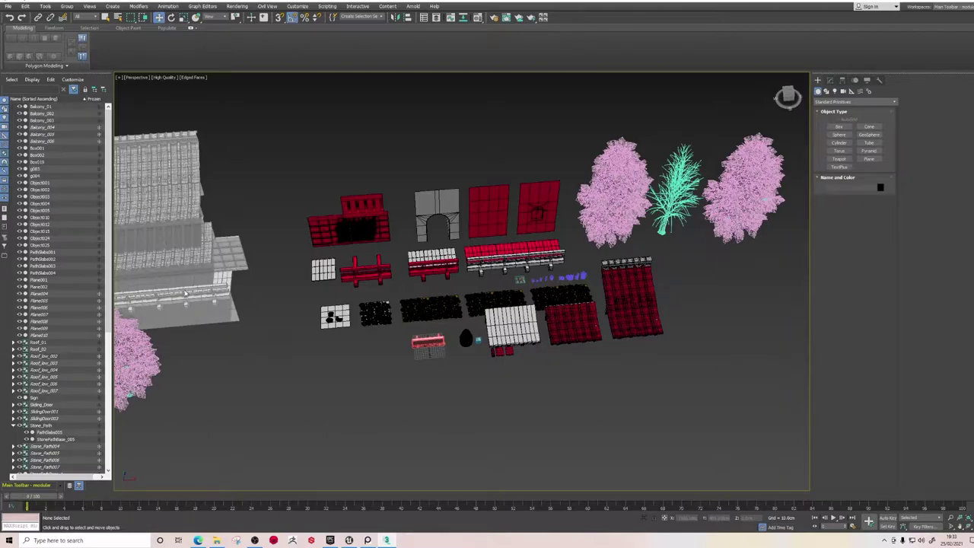
alt+middle_drag(525, 335, 507, 426)
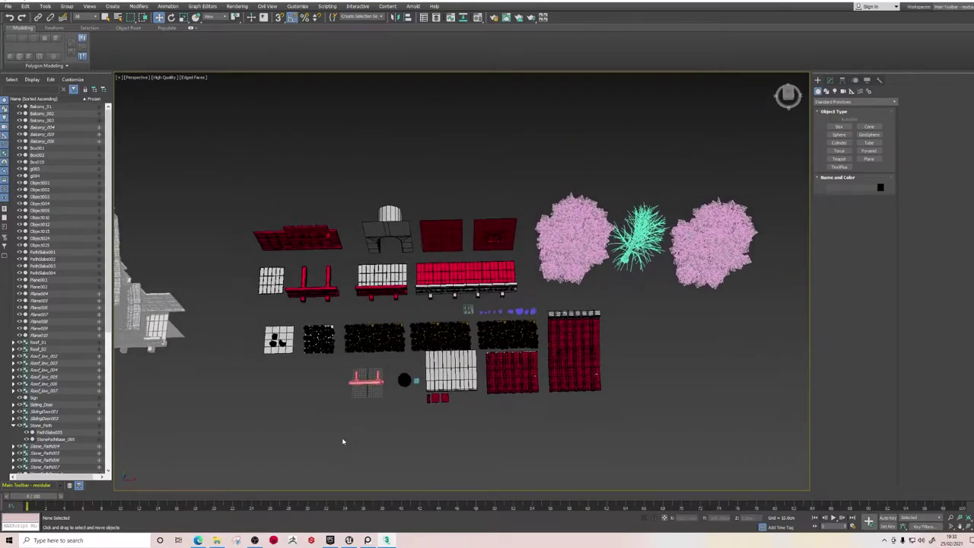
drag(341, 435, 641, 354)
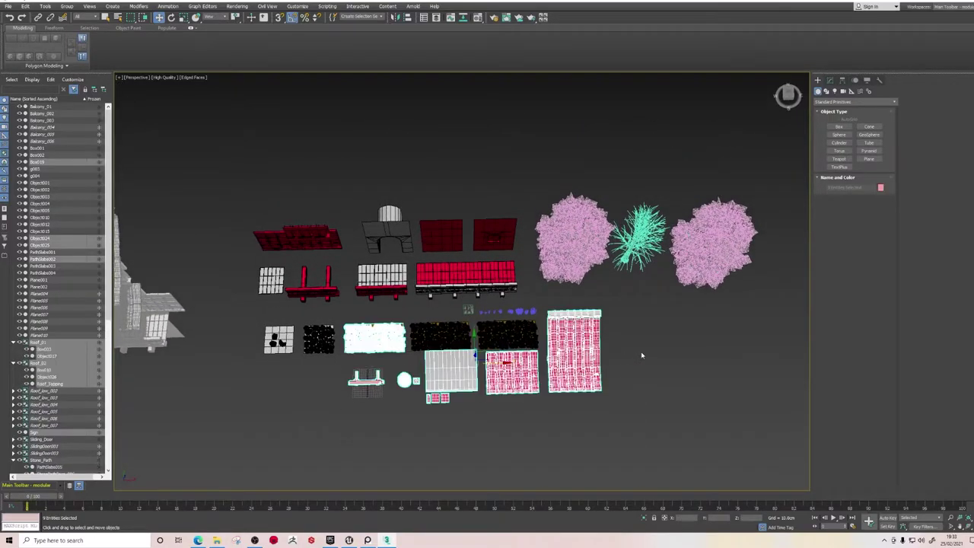
drag(214, 172, 735, 320)
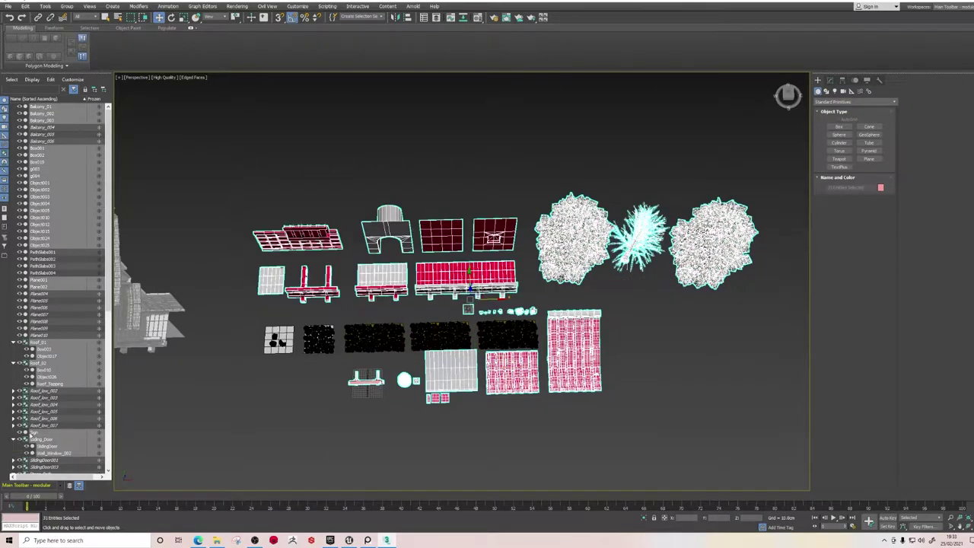
click(19, 433)
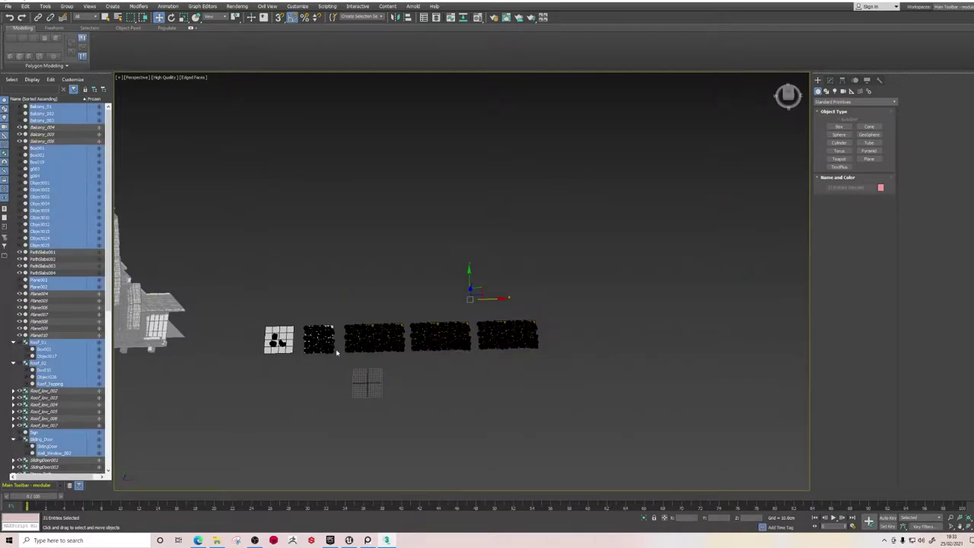
Clear the selection and inspect the three individual stones on the first path tile up close.
click(363, 347)
click(315, 356)
scroll(313, 354, up, 4)
scroll(390, 361, down, 2)
middle_drag(386, 348, 416, 373)
alt+middle_drag(415, 373, 379, 367)
scroll(414, 348, up, 3)
scroll(381, 358, up, 3)
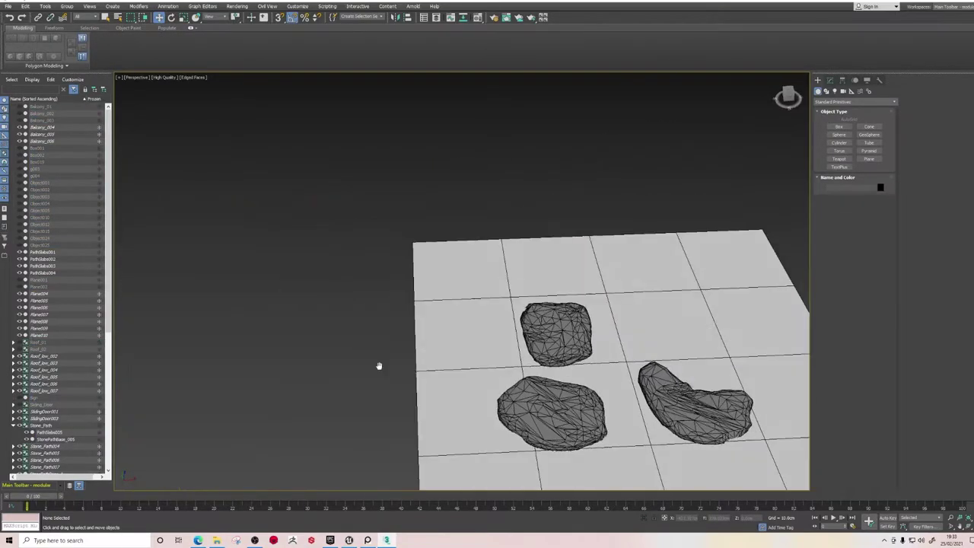
scroll(452, 374, down, 2)
middle_drag(452, 374, 339, 270)
Switch to the reference board and study the stone layout of the path in front of the arched doorway.
click(368, 540)
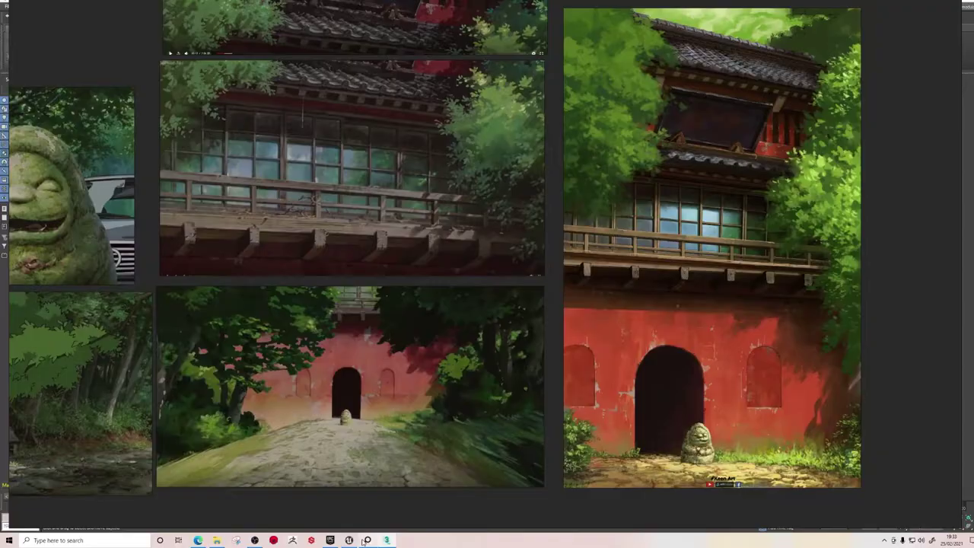
middle_drag(648, 439, 673, 406)
scroll(339, 431, up, 4)
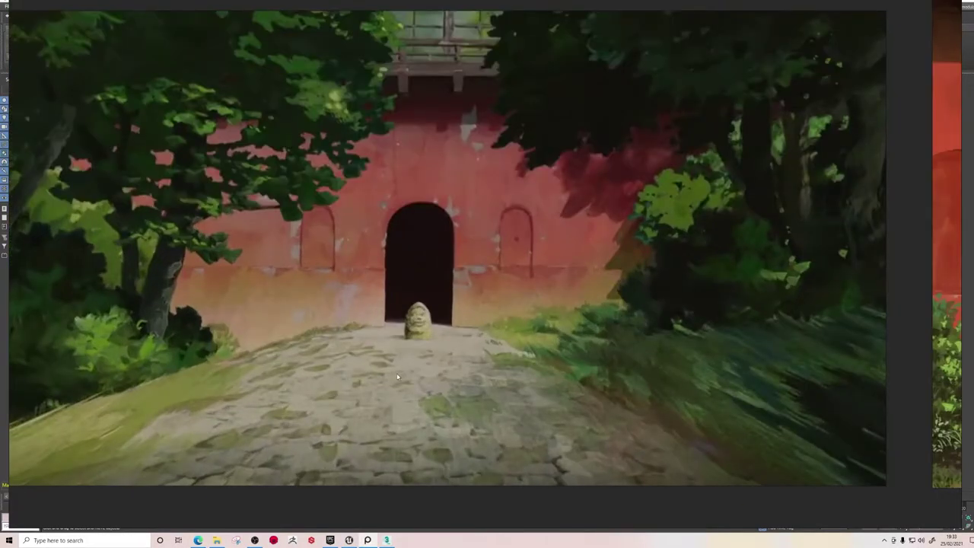
scroll(405, 381, down, 2)
middle_drag(405, 380, 422, 408)
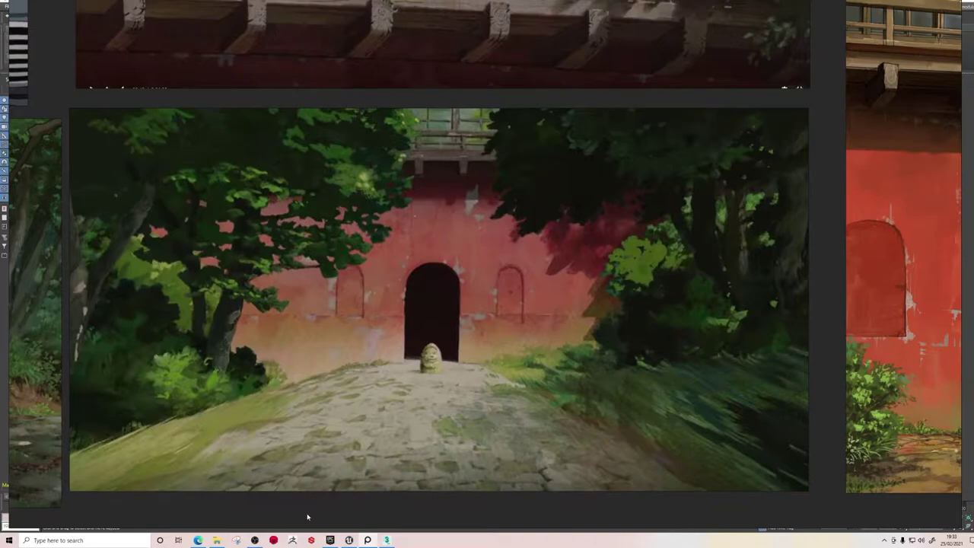
mouse_move(367, 540)
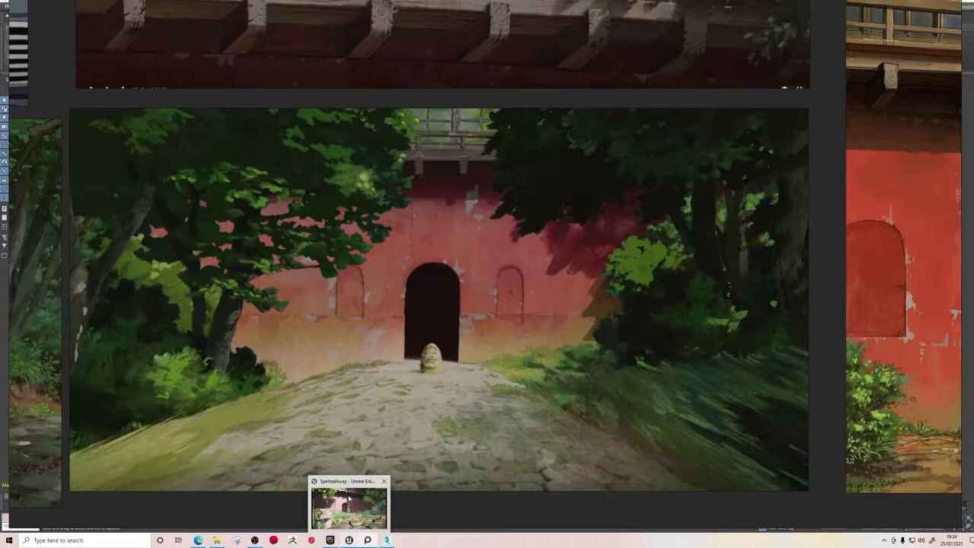
scroll(391, 402, down, 3)
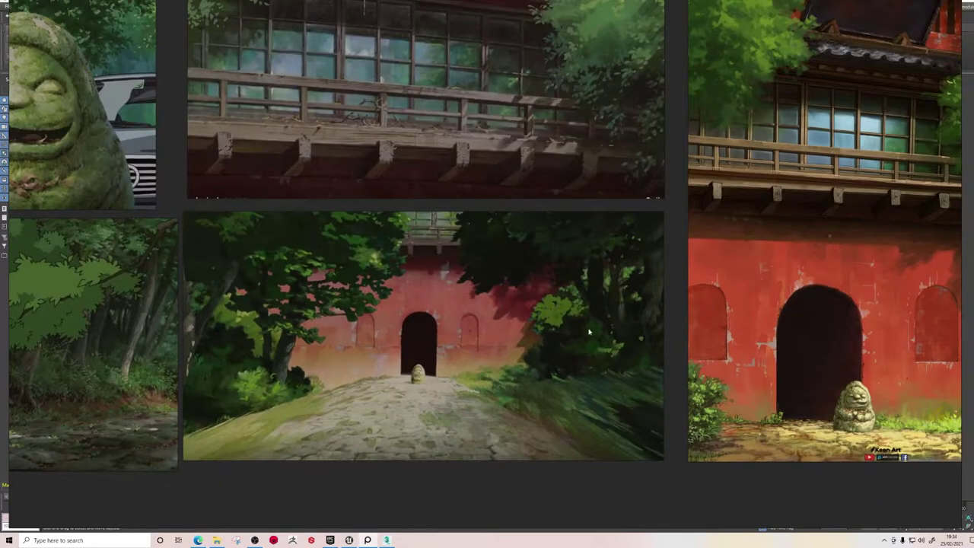
scroll(607, 350, up, 5)
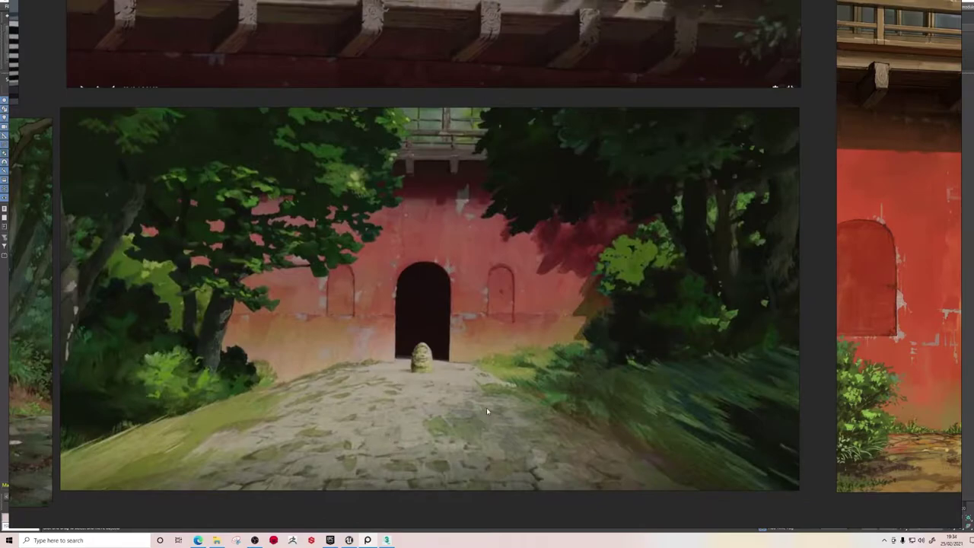
middle_drag(479, 476, 434, 481)
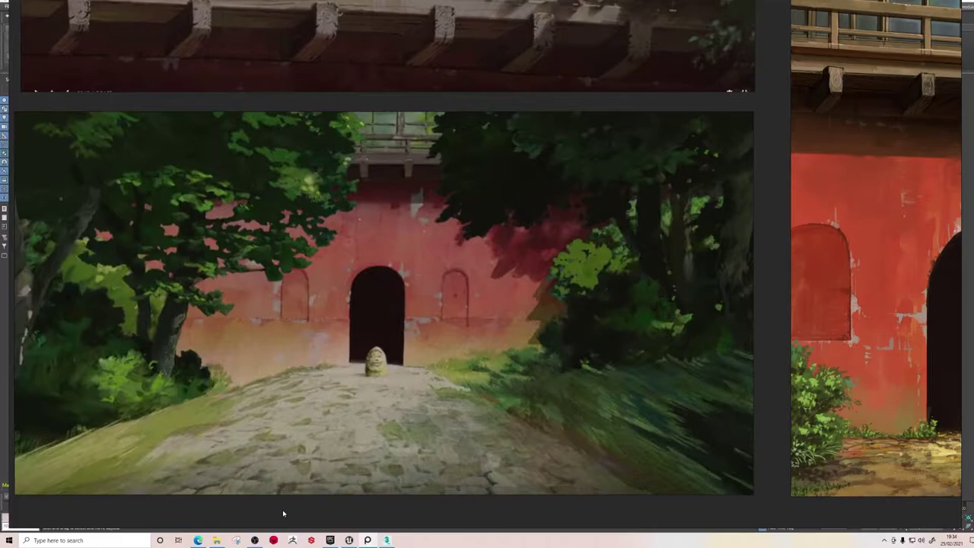
Switch back to 3ds Max and compare the fully paved square tile with the three source stones on the first tile.
click(386, 540)
middle_drag(632, 244, 547, 257)
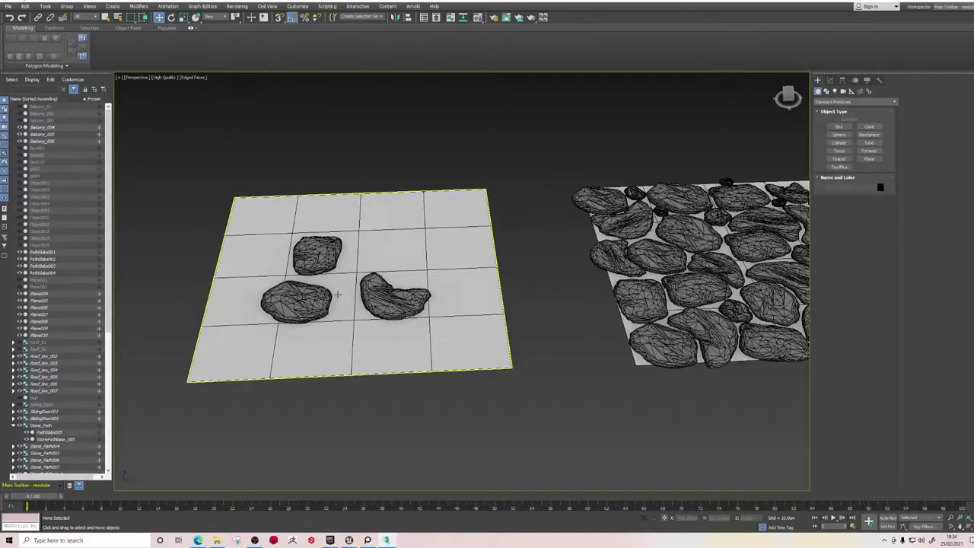
click(751, 235)
middle_drag(751, 235, 529, 278)
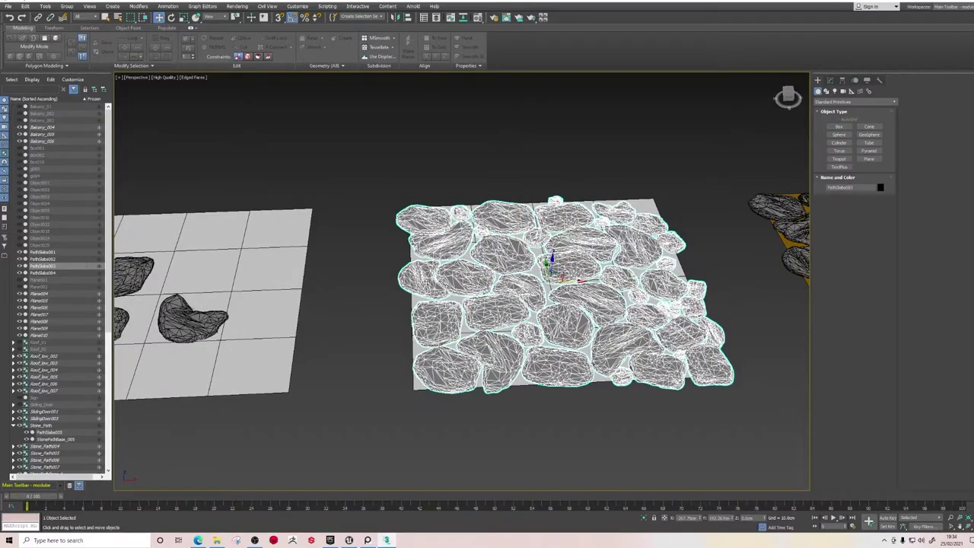
click(387, 274)
middle_drag(387, 274, 610, 242)
scroll(422, 278, up, 4)
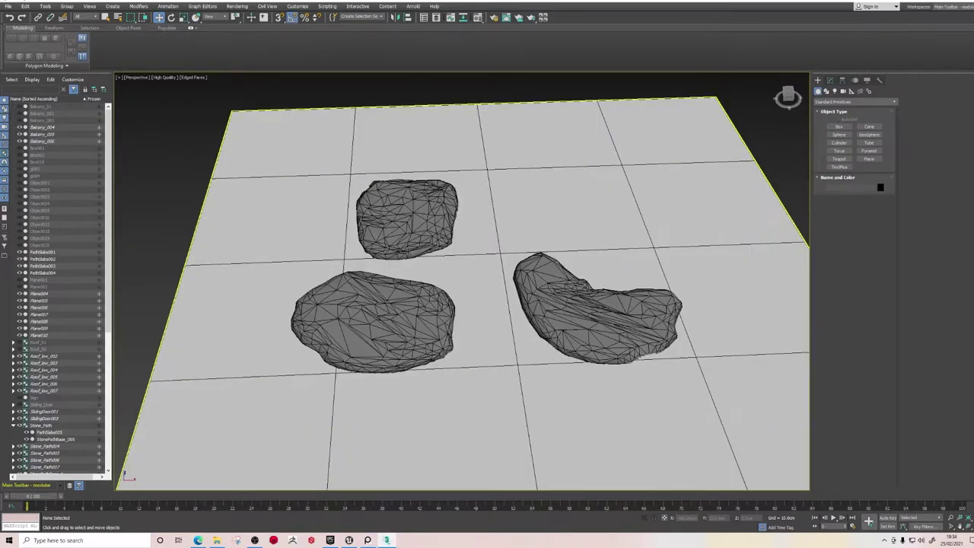
scroll(522, 277, down, 4)
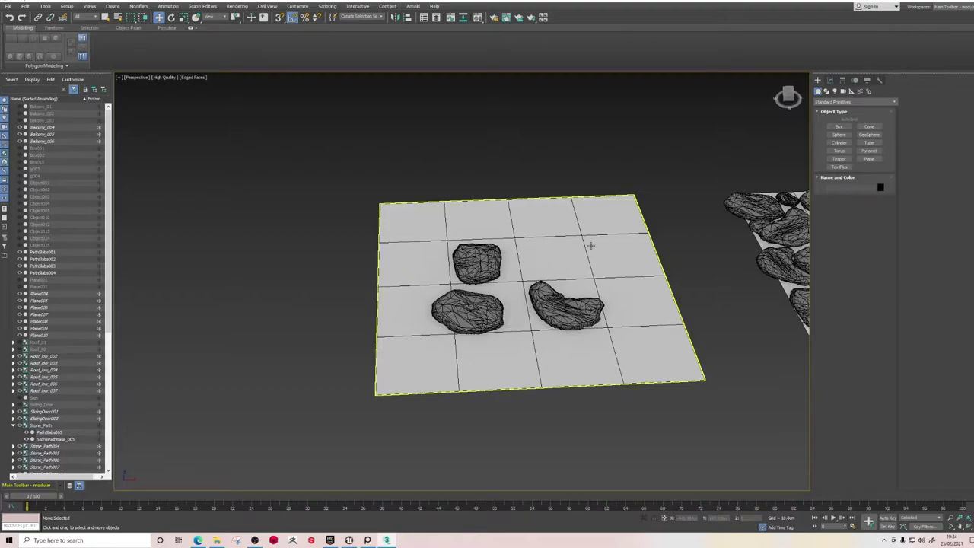
Review the row of paved path tiles, then select the base plane under the three source stones.
scroll(570, 248, down, 3)
middle_drag(662, 235, 407, 228)
middle_drag(714, 219, 593, 220)
scroll(533, 259, down, 4)
middle_drag(559, 269, 346, 270)
middle_drag(670, 254, 554, 251)
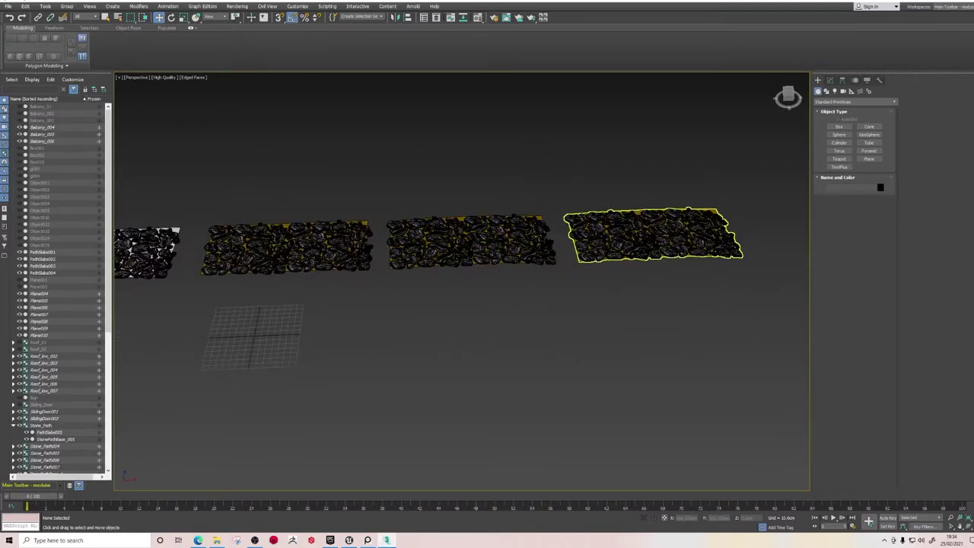
scroll(279, 245, up, 4)
middle_drag(278, 245, 700, 235)
middle_drag(181, 258, 542, 276)
scroll(524, 254, up, 2)
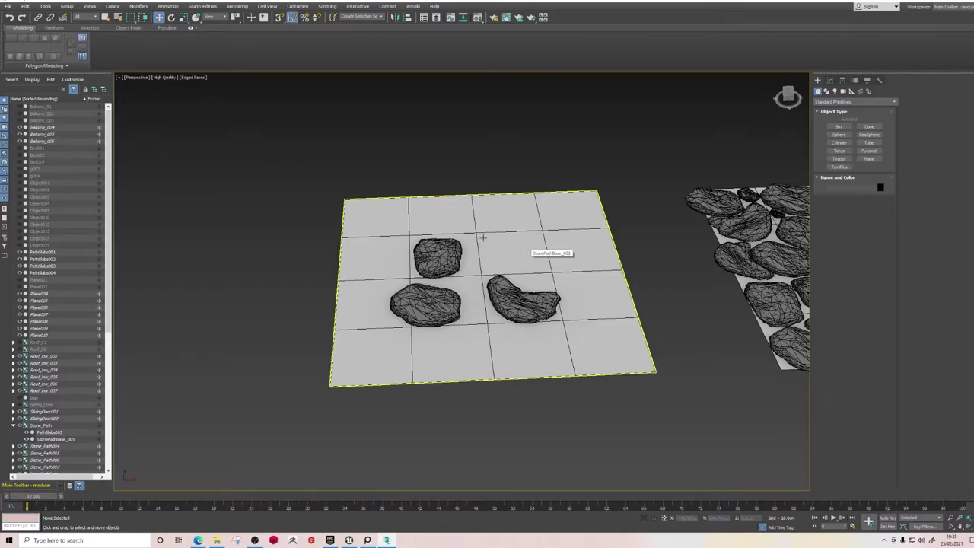
click(526, 233)
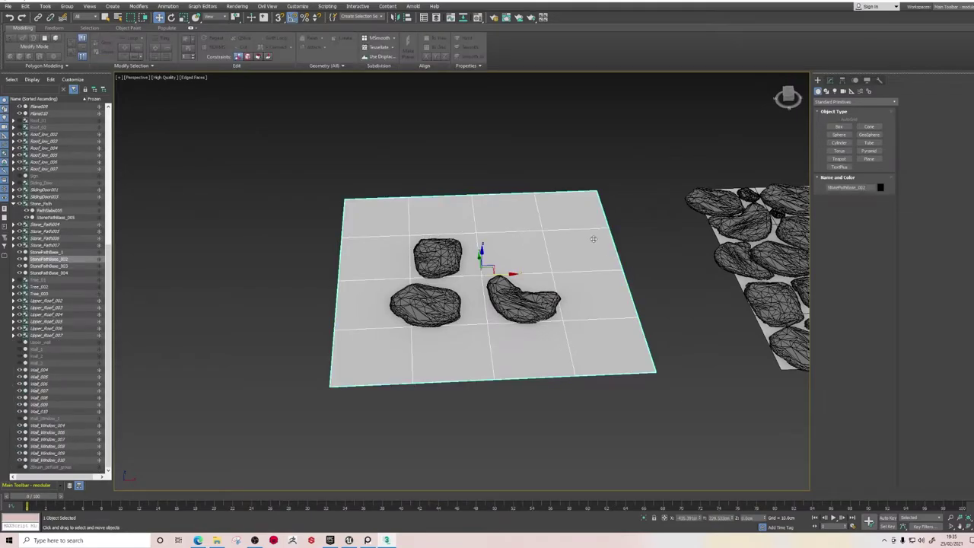
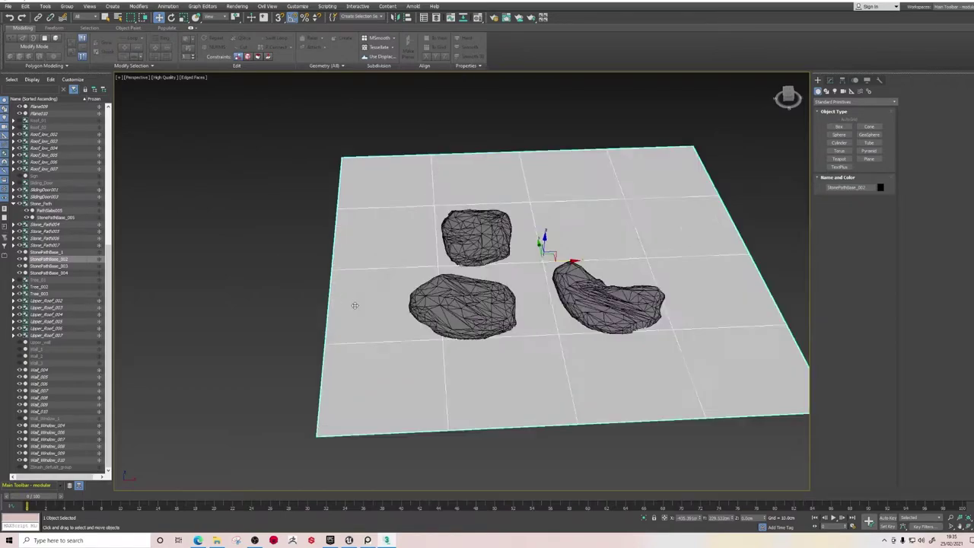
Select the three source stones on the first path tile and raise them above their base plane.
click(511, 314)
middle_drag(522, 315, 461, 316)
middle_drag(551, 236, 473, 262)
alt+middle_drag(473, 263, 478, 242)
drag(480, 248, 479, 110)
Inspect the raised source stones from the side and from above, examining their thickness and outline.
middle_drag(488, 135, 392, 378)
scroll(392, 379, up, 5)
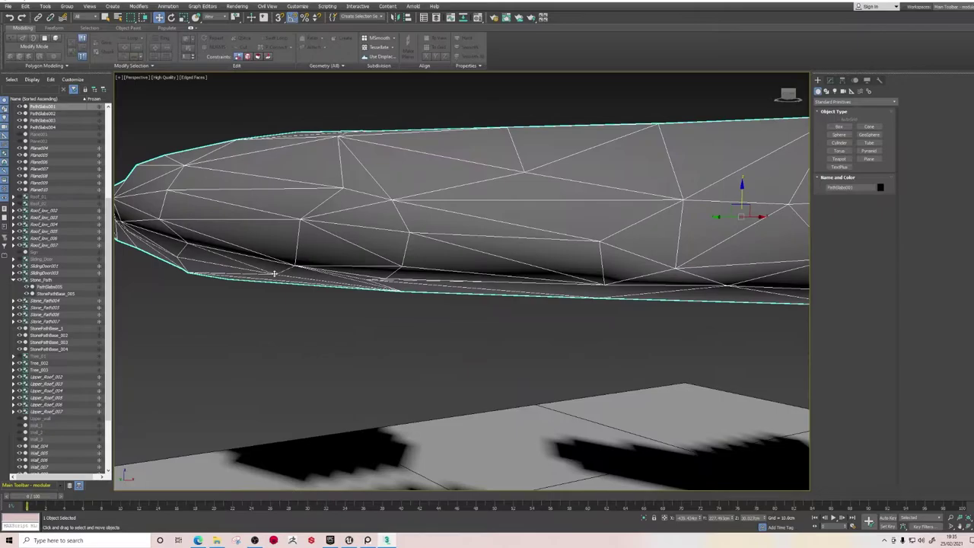
middle_drag(274, 272, 421, 341)
scroll(423, 346, down, 3)
alt+middle_drag(459, 378, 291, 249)
scroll(401, 403, down, 6)
alt+middle_drag(291, 249, 320, 350)
scroll(385, 201, down, 3)
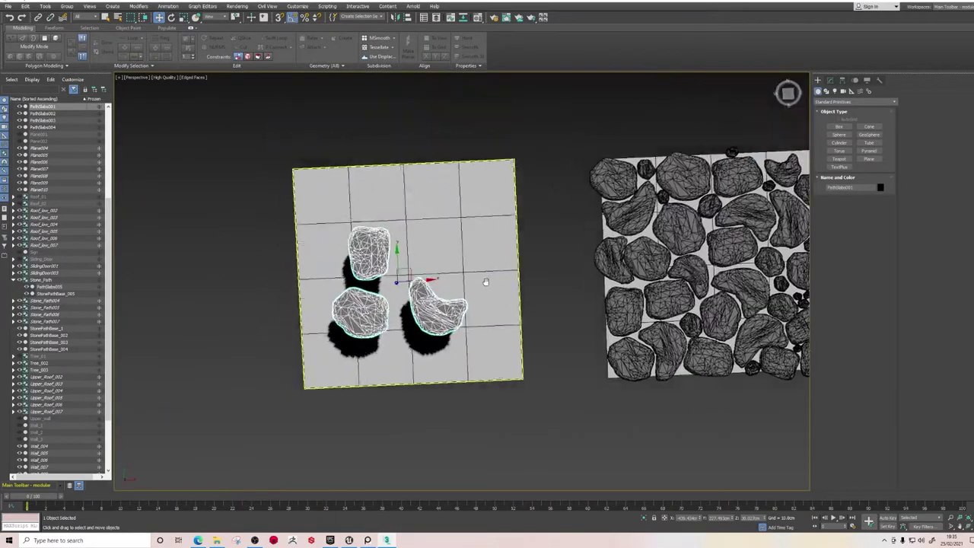
middle_drag(497, 262, 403, 336)
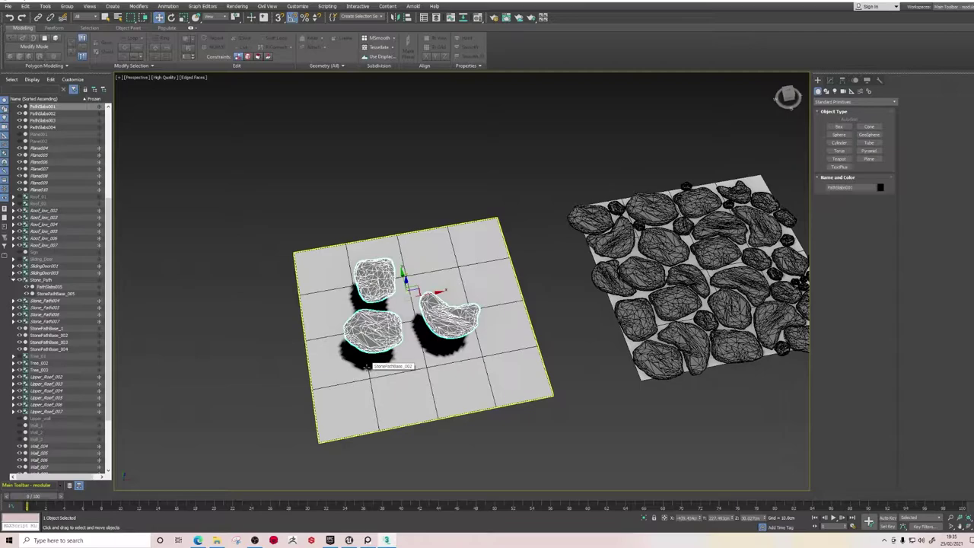
Copy the paved square tile together with its base plane and butt the copy against one edge of the original.
middle_drag(775, 308, 525, 315)
scroll(524, 317, up, 3)
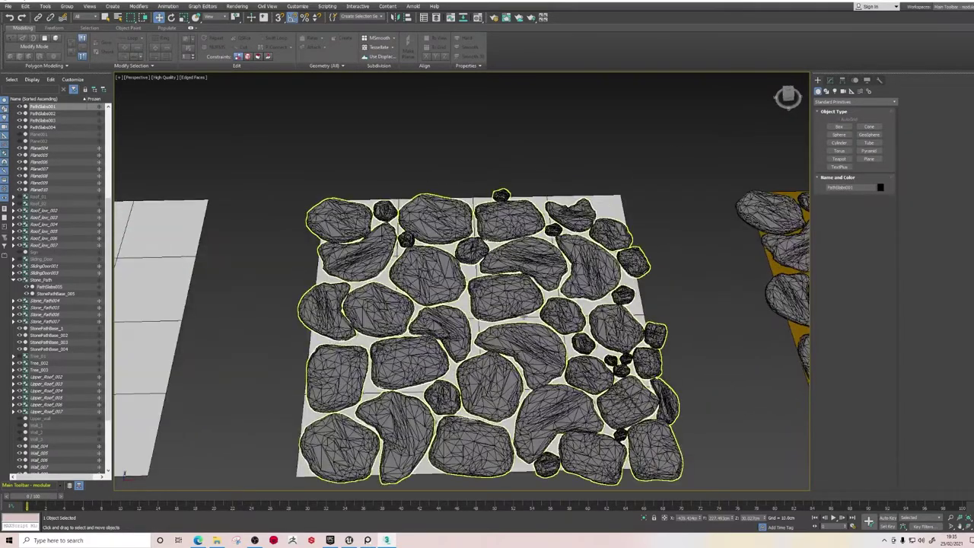
middle_drag(291, 193, 291, 109)
click(291, 109)
drag(557, 355, 562, 358)
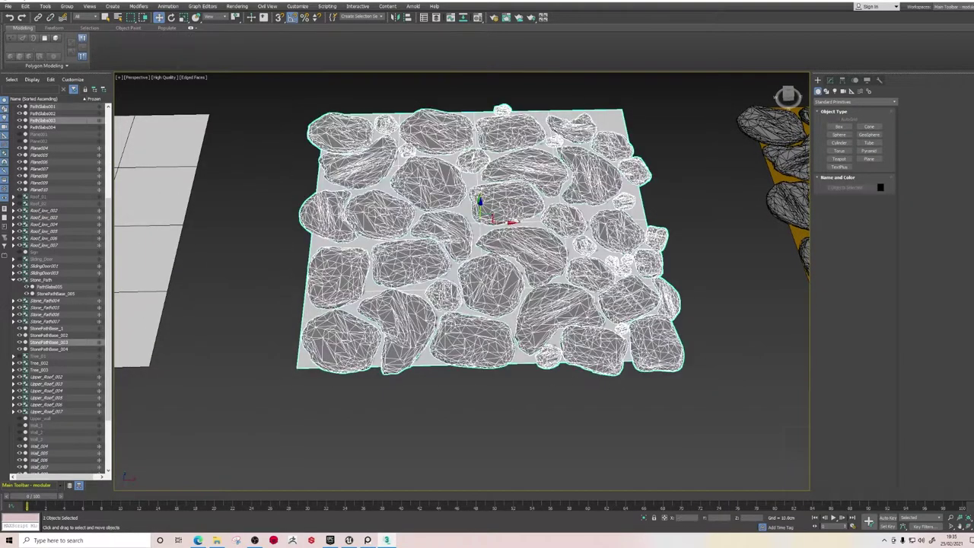
scroll(517, 243, down, 4)
alt+middle_drag(518, 244, 587, 275)
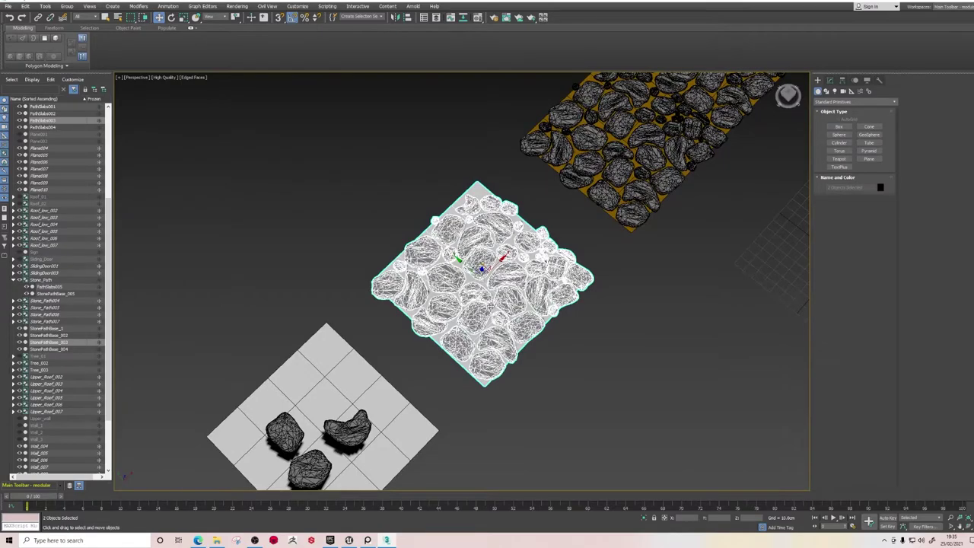
scroll(487, 303, up, 4)
alt+middle_drag(487, 303, 519, 309)
mouse_move(483, 247)
shift+mouse_down()
mouse_move(237, 52)
mouse_move(243, 58)
shift+mouse_up()
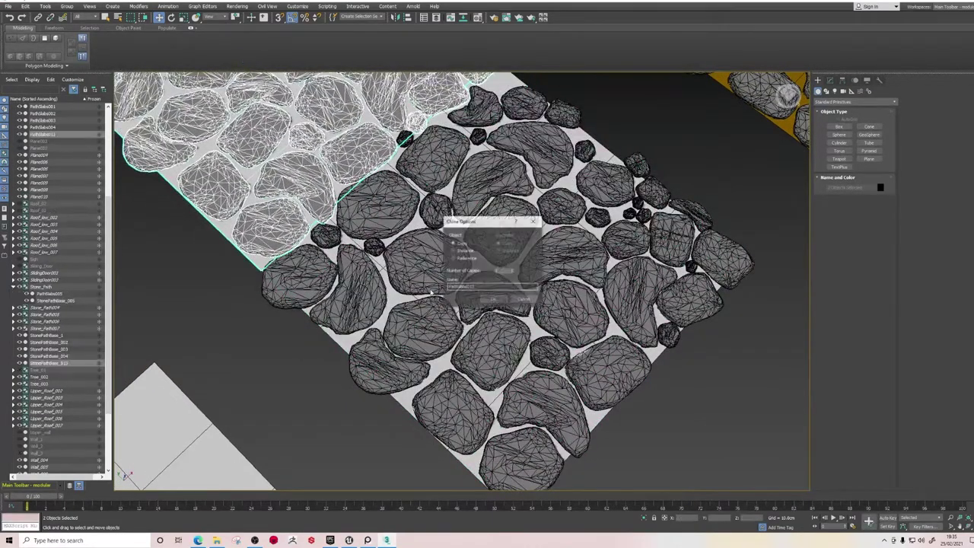
click(499, 301)
mouse_move(500, 301)
alt+middle_down()
mouse_move(505, 265)
mouse_move(525, 283)
mouse_move(417, 293)
alt+middle_up()
scroll(525, 283, down, 3)
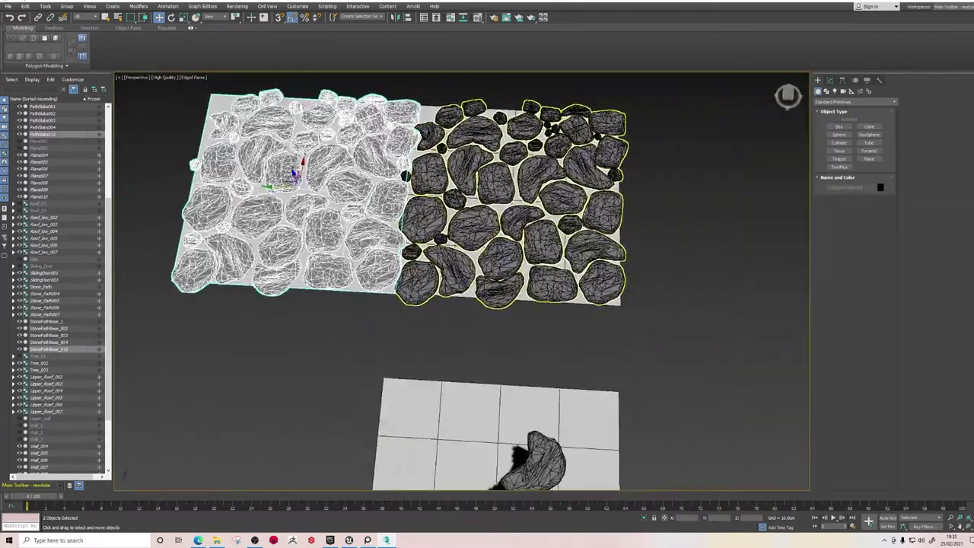
Copy the duplicated tile to the opposite side of the original tile and undo that copy.
mouse_move(276, 185)
shift+mouse_down()
mouse_move(750, 190)
mouse_move(731, 194)
shift+mouse_up()
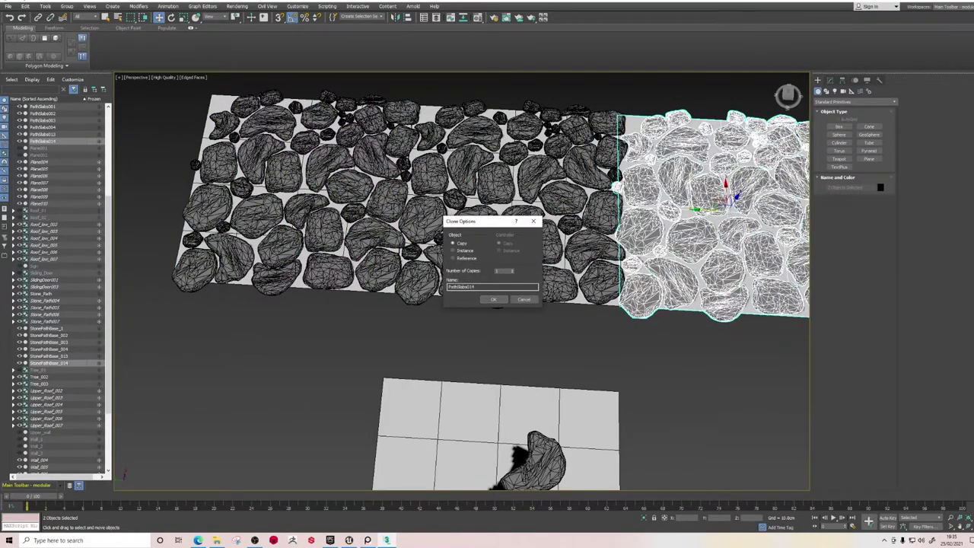
click(500, 300)
key(ctrl+z)
mouse_move(500, 229)
middle_down()
mouse_move(439, 274)
mouse_move(449, 248)
mouse_move(565, 238)
middle_up()
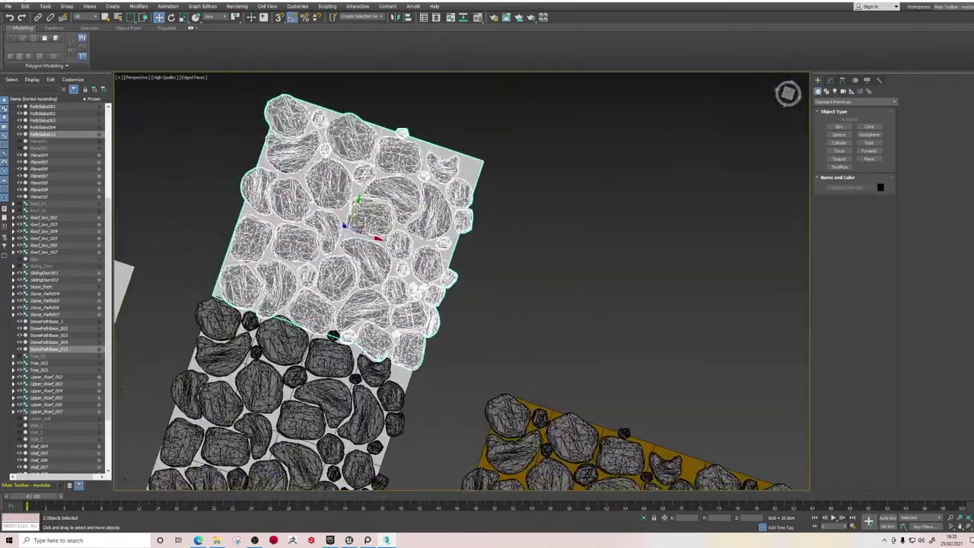
Try placing another copy sideways against the duplicated tile, then remove that copy.
mouse_move(356, 222)
mouse_down()
mouse_move(571, 293)
mouse_move(560, 299)
mouse_up()
click(494, 300)
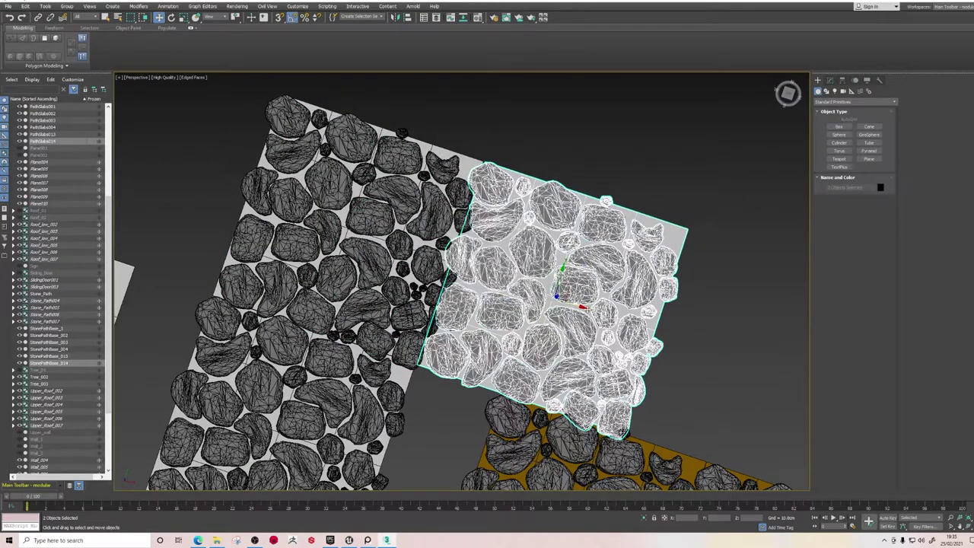
alt+middle_drag(601, 289, 633, 195)
key(Delete)
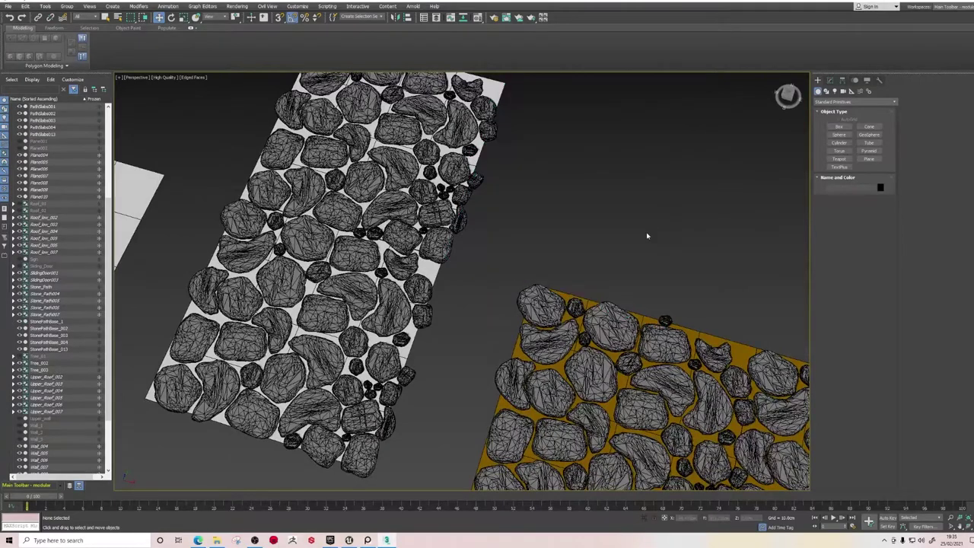
key(shift+z)
key(shift+z)
key(ctrl+z)
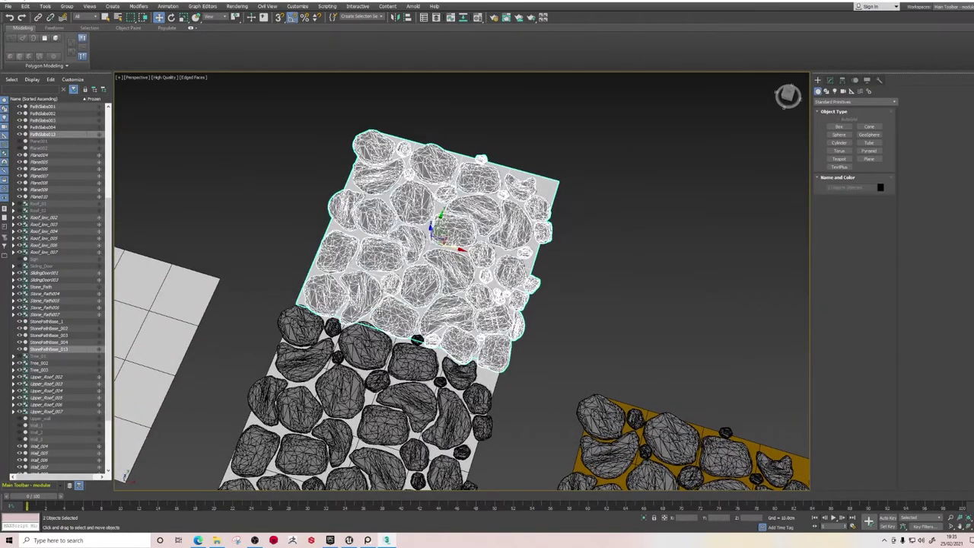
Delete the remaining duplicate of the paved square tile.
key(Delete)
scroll(385, 315, down, 3)
alt+middle_drag(385, 315, 510, 206)
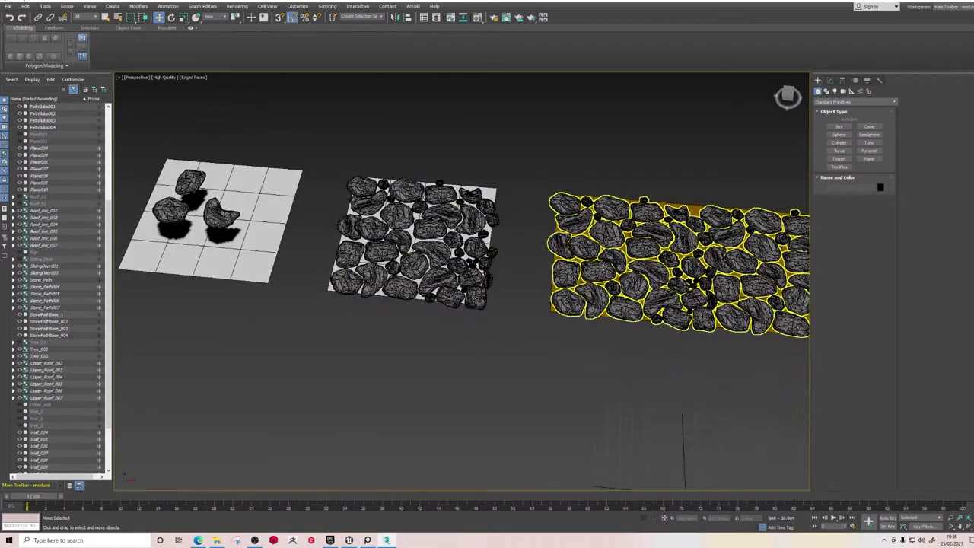
key(shift+z)
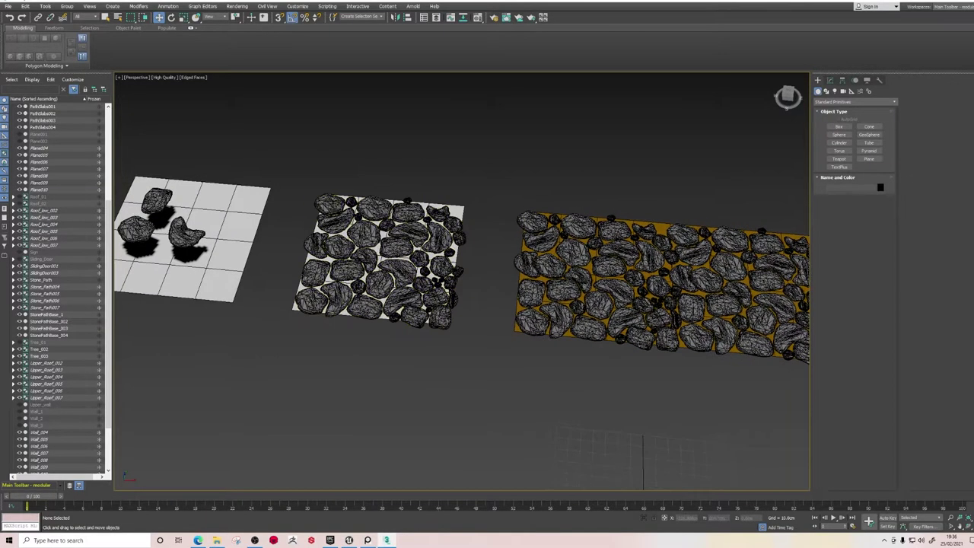
Switch to the reference board to check the path before the arched doorway, then return to 3ds Max.
click(368, 540)
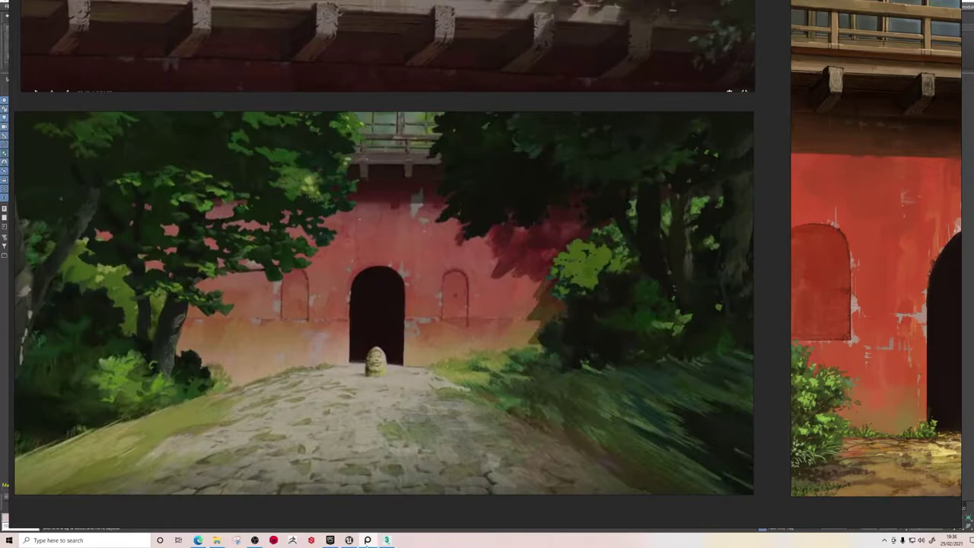
click(387, 540)
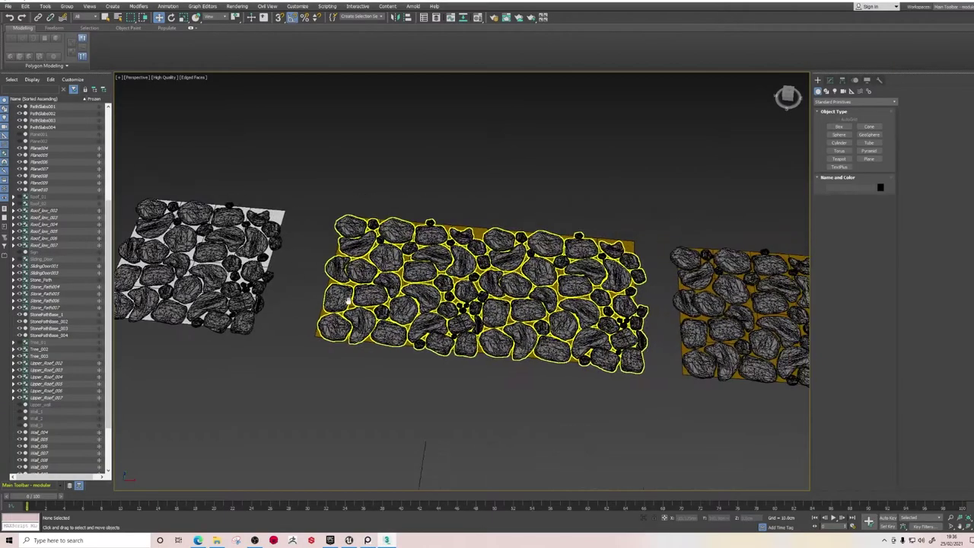
alt+middle_drag(347, 301, 357, 289)
Select the rectangular paved tile beside the square one, examine its stone layout and base, and clear the selection.
drag(375, 188, 565, 424)
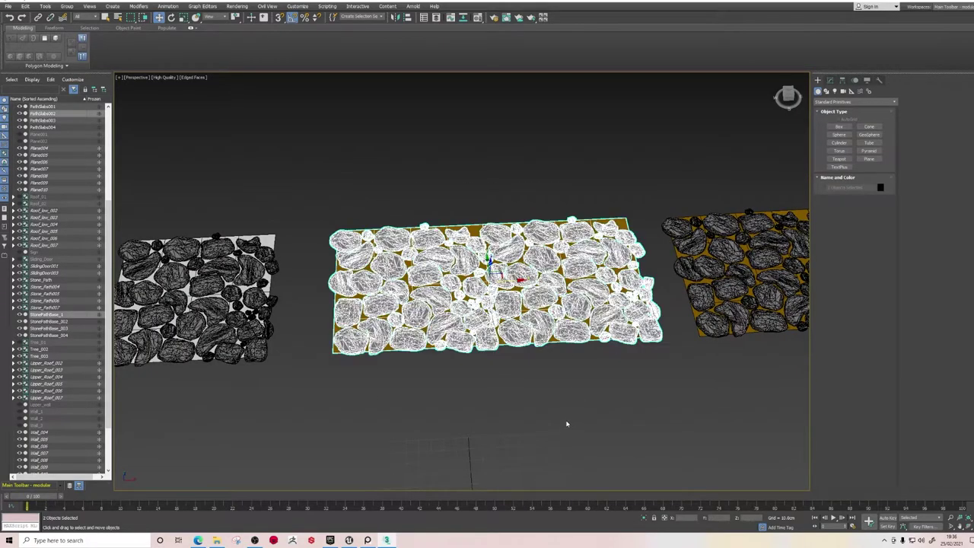
alt+middle_drag(565, 424, 571, 392)
scroll(535, 411, up, 4)
scroll(462, 281, down, 5)
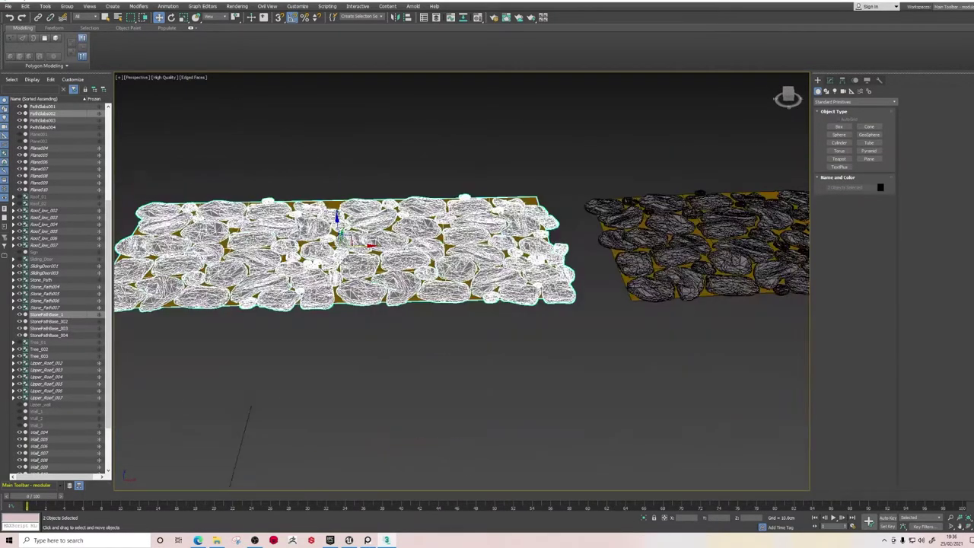
scroll(462, 281, up, 1)
middle_drag(392, 266, 515, 347)
key(ctrl+d)
scroll(404, 311, up, 2)
scroll(515, 348, down, 3)
scroll(511, 347, down, 4)
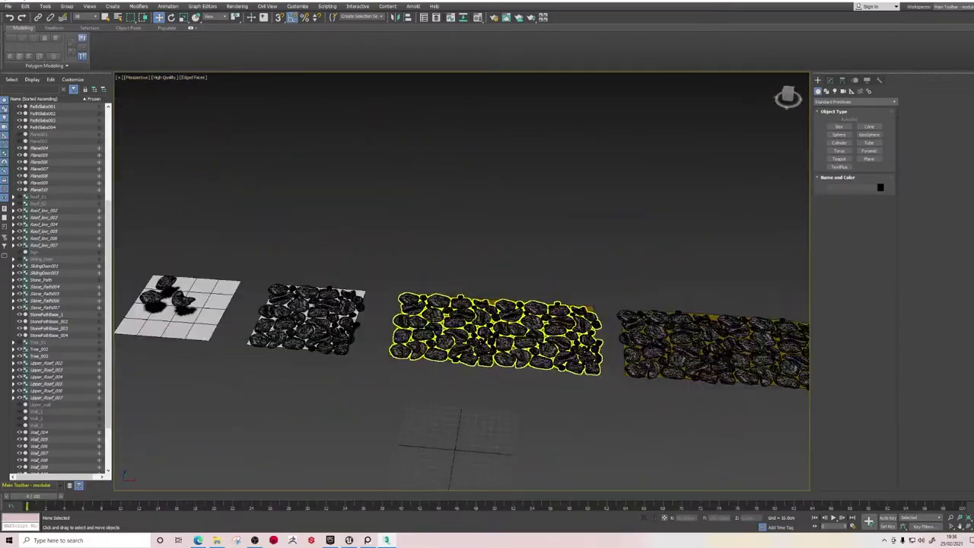
Select the stones and base plane of the next rectangular path tile, together and separately, to examine its parts.
middle_drag(580, 302, 398, 258)
drag(481, 206, 555, 355)
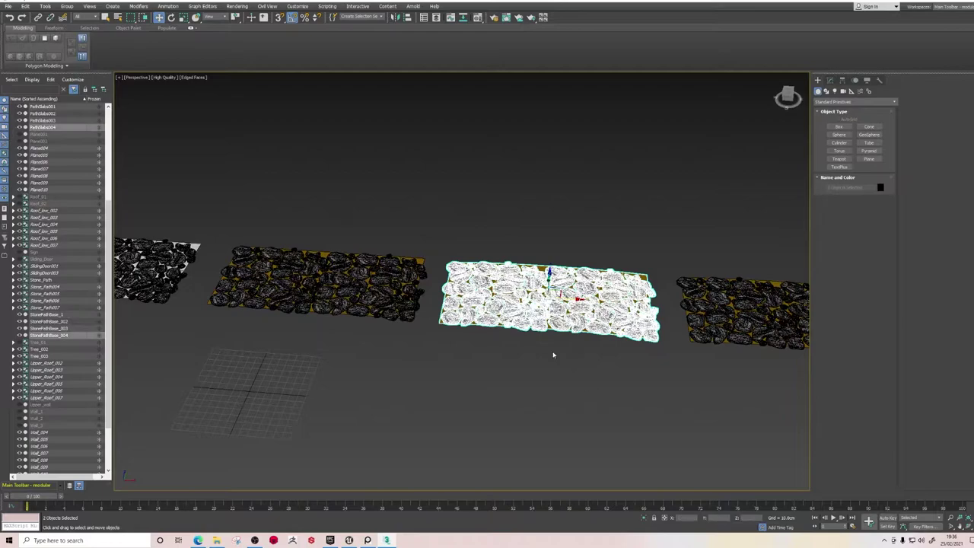
scroll(563, 345, up, 5)
click(532, 330)
click(508, 274)
click(530, 281)
click(524, 279)
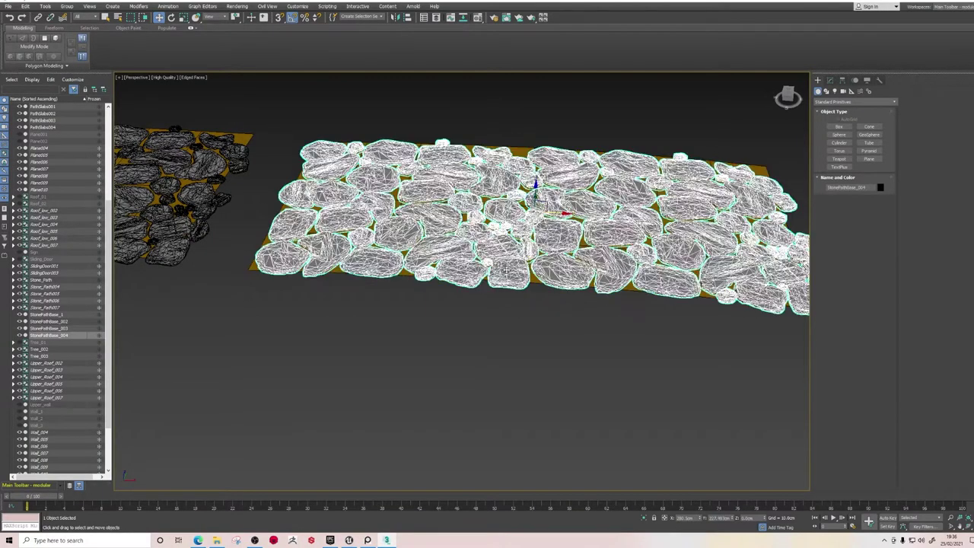
click(530, 283)
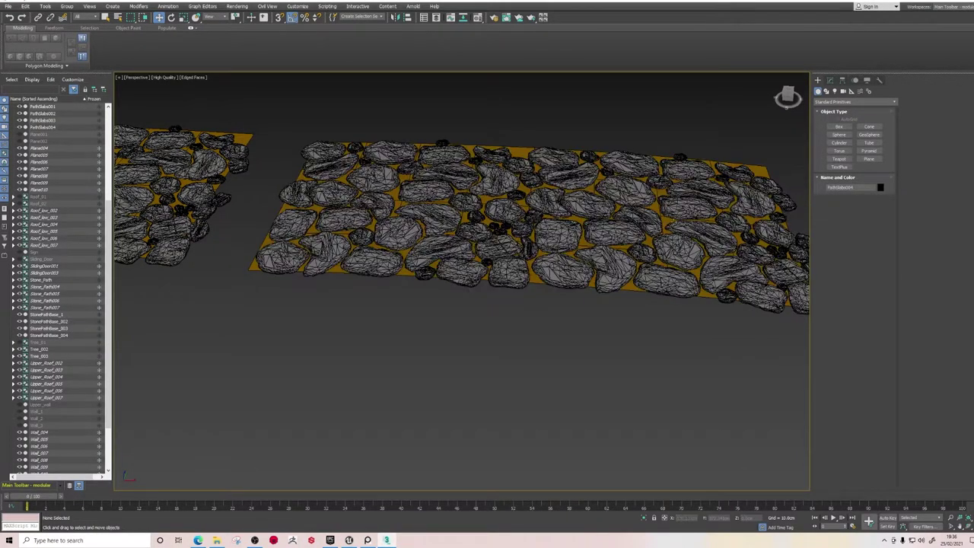
Display the FFD 4x4x4 modifier and its lattice on the stones of this rectangular path tile.
click(842, 80)
click(831, 81)
click(529, 254)
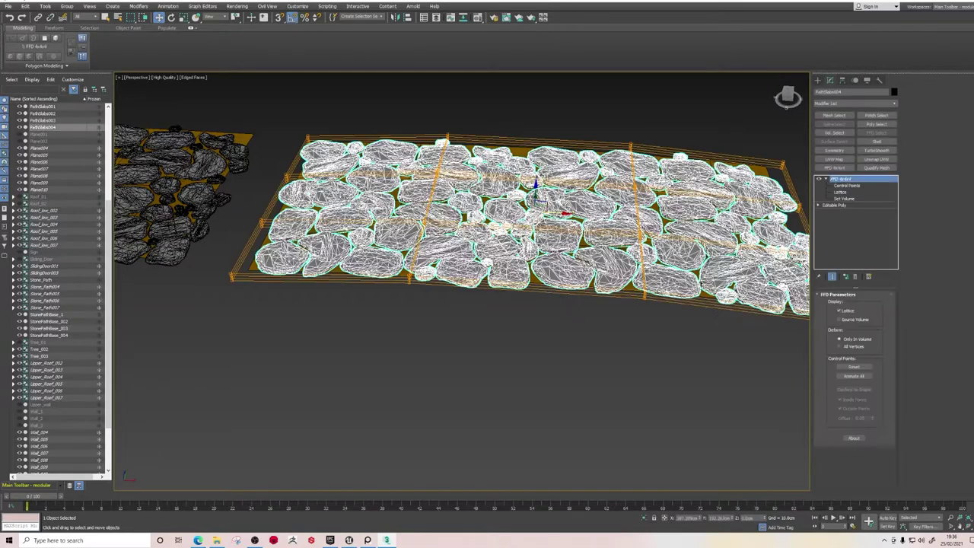
middle_drag(529, 254, 480, 284)
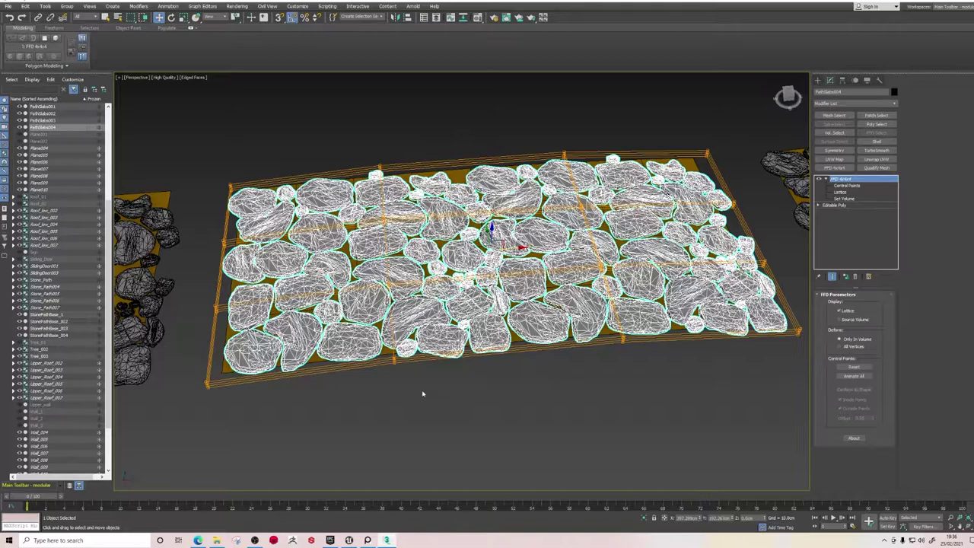
Clear the selection and examine the rectangular tile's curvature from the side.
click(427, 408)
alt+middle_drag(428, 409, 500, 248)
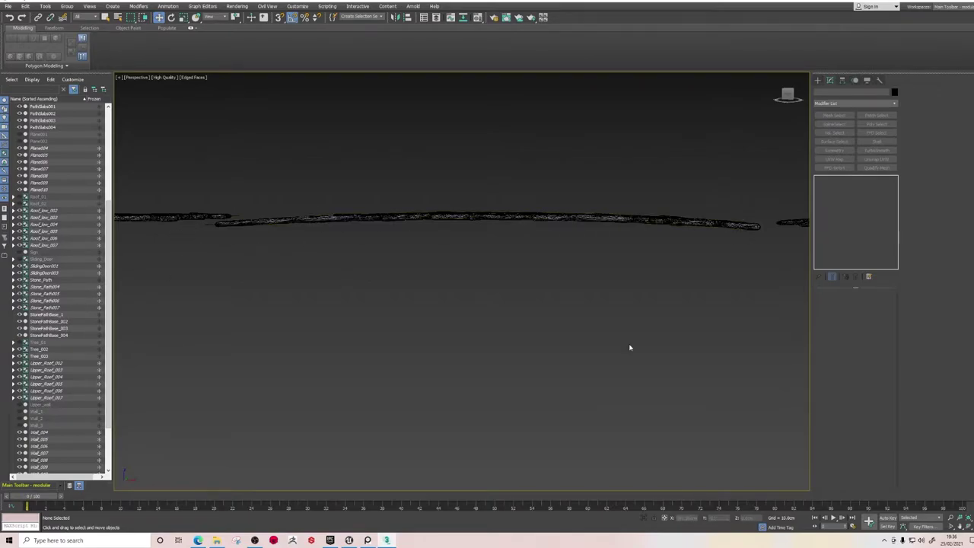
alt+middle_drag(536, 364, 429, 329)
Copy the grouped rectangular path tile and place the copy flush along its long edge.
click(656, 309)
middle_drag(656, 309, 431, 285)
scroll(430, 284, up, 2)
middle_drag(415, 240, 409, 215)
mouse_move(417, 227)
shift+mouse_down()
mouse_move(639, 318)
mouse_move(625, 311)
mouse_move(666, 303)
shift+mouse_up()
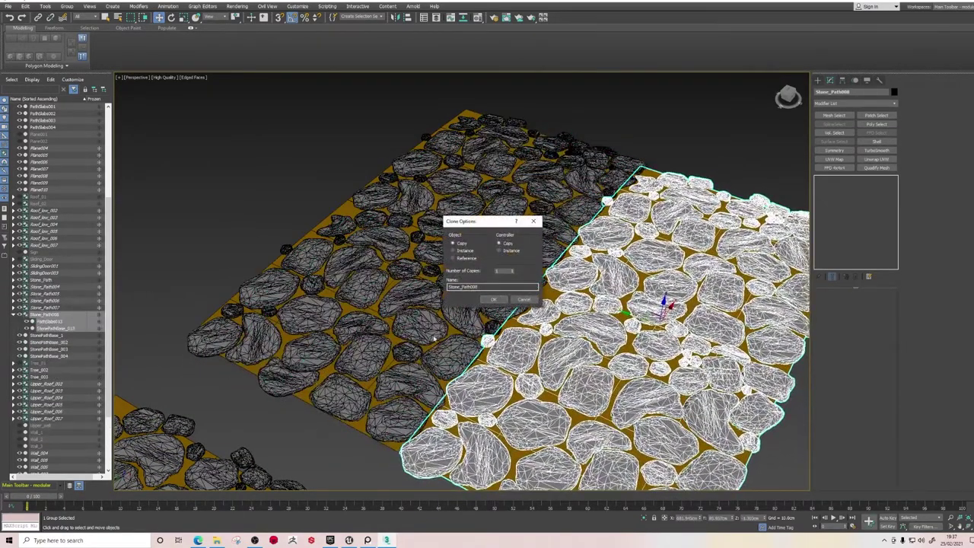
click(495, 299)
scroll(594, 304, down, 3)
mouse_move(594, 305)
alt+middle_down()
mouse_move(647, 358)
mouse_move(537, 416)
alt+middle_up()
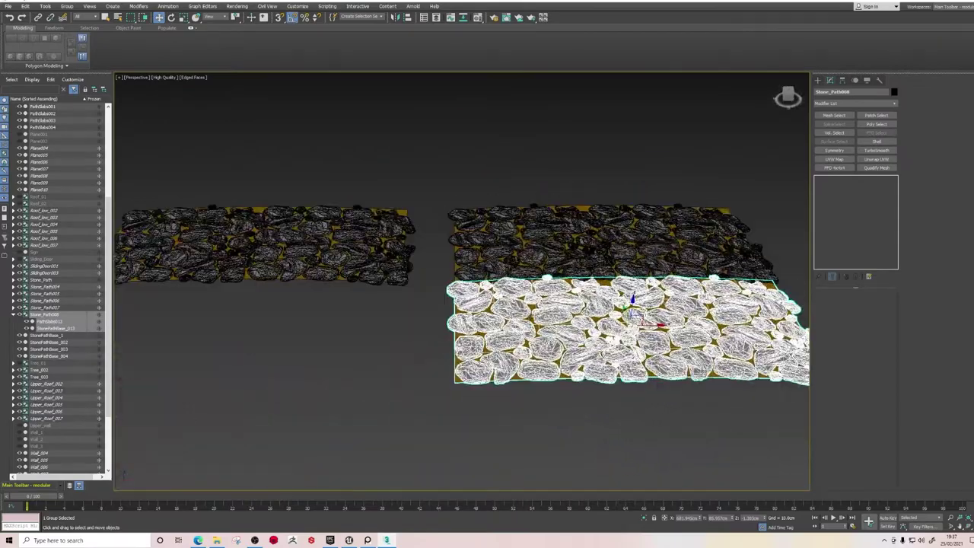
Examine the seam between the two grouped path tiles and delete the copy.
click(537, 416)
scroll(625, 303, up, 3)
alt+middle_drag(533, 358, 525, 339)
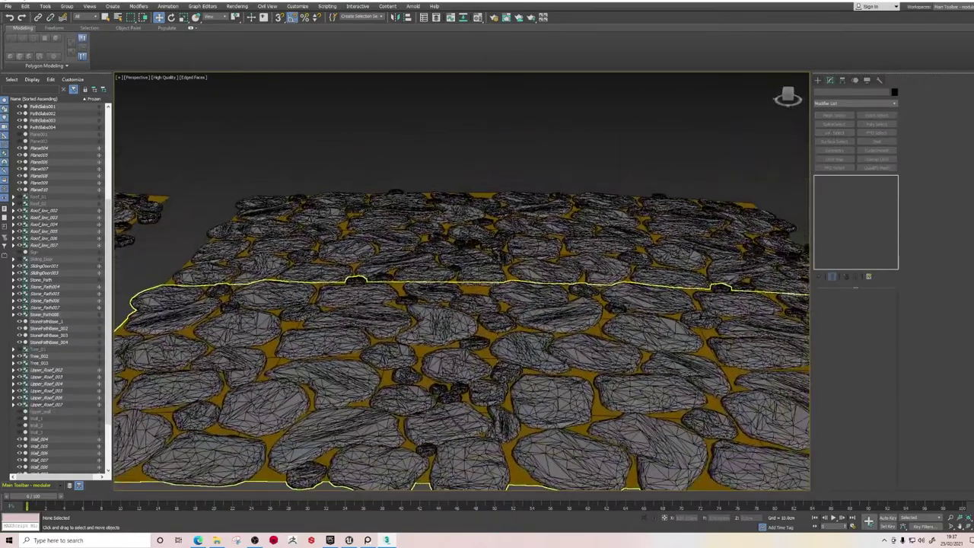
middle_drag(563, 163, 530, 146)
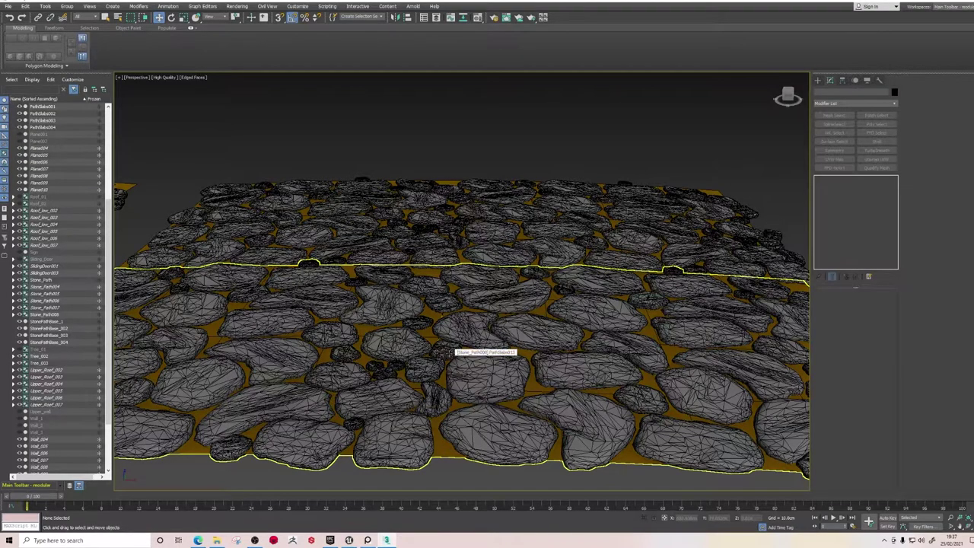
scroll(451, 348, down, 5)
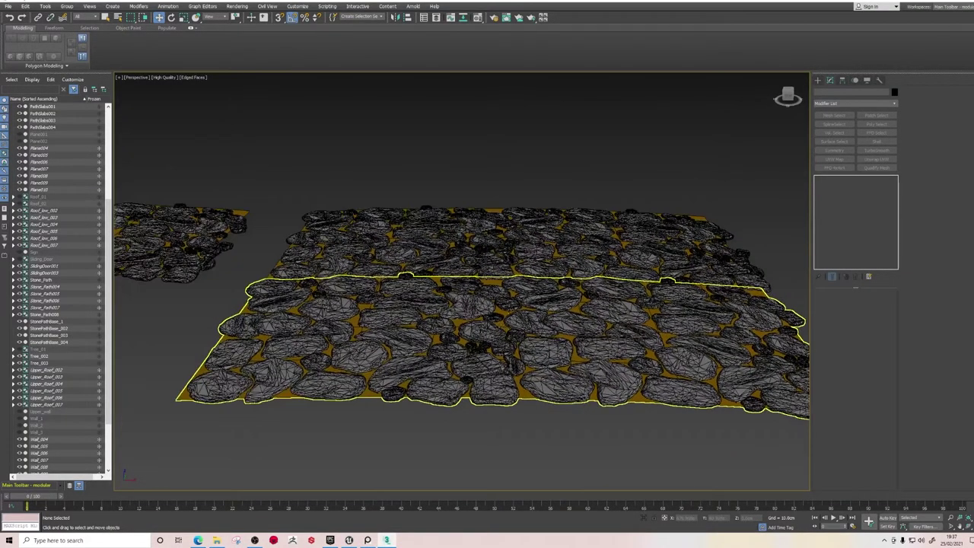
click(495, 360)
key(Delete)
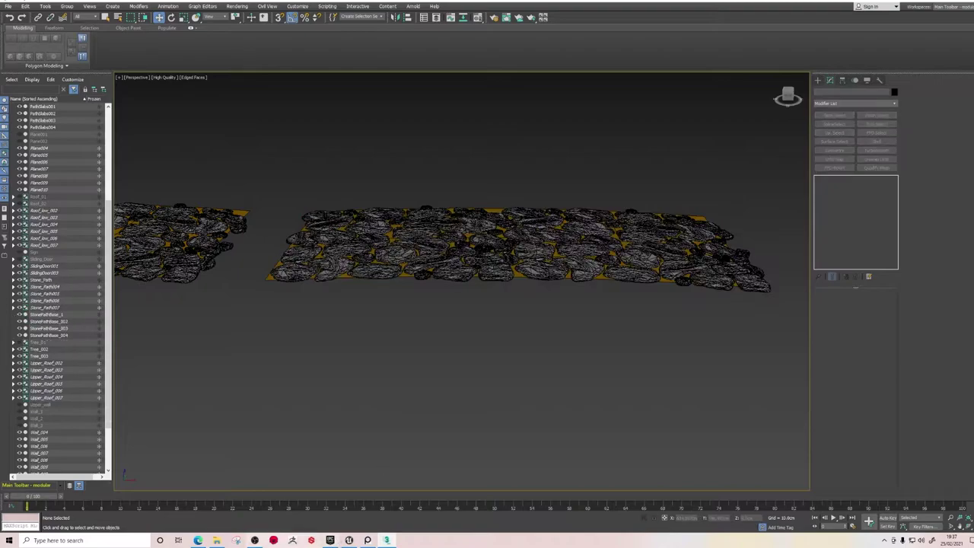
mouse_move(217, 540)
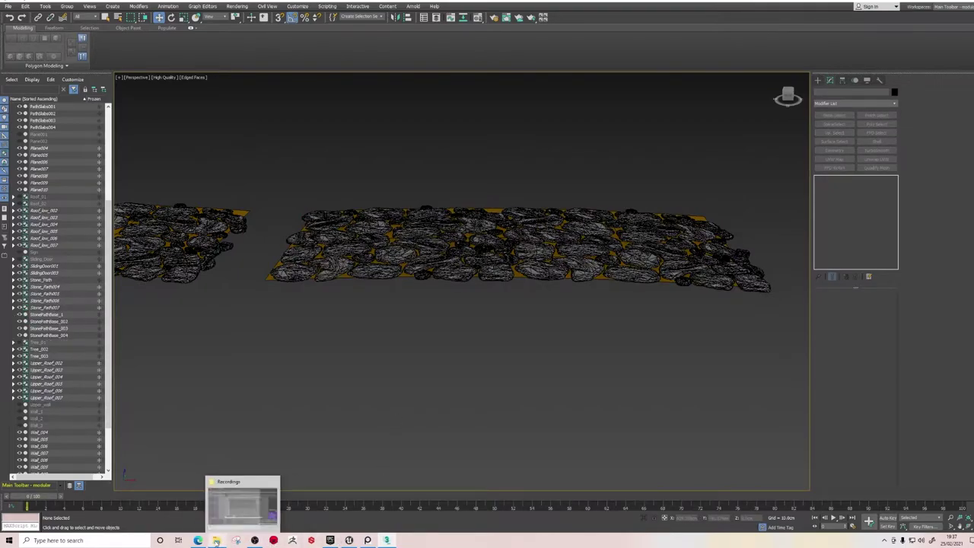
middle_drag(525, 315, 530, 319)
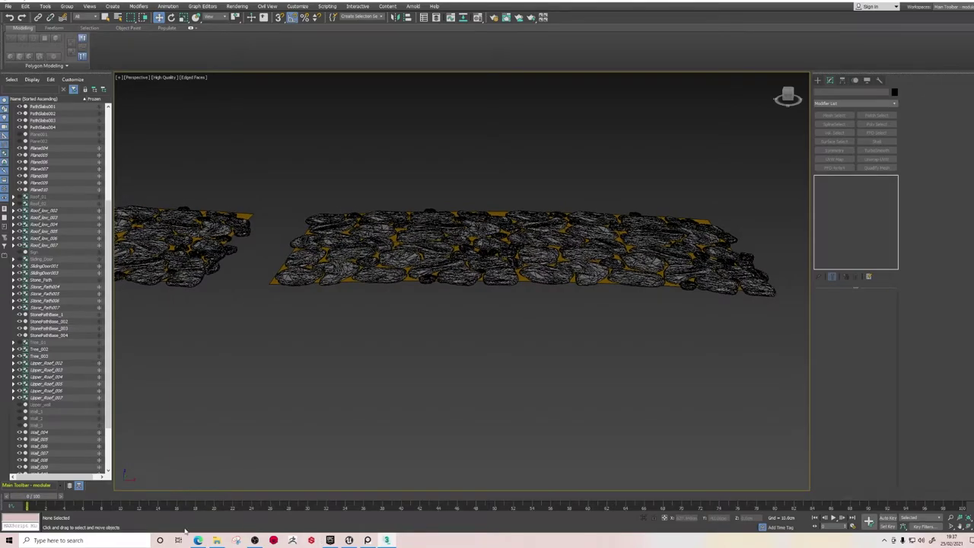
Examine the grouped rectangular stone path tile from above and select it.
click(218, 540)
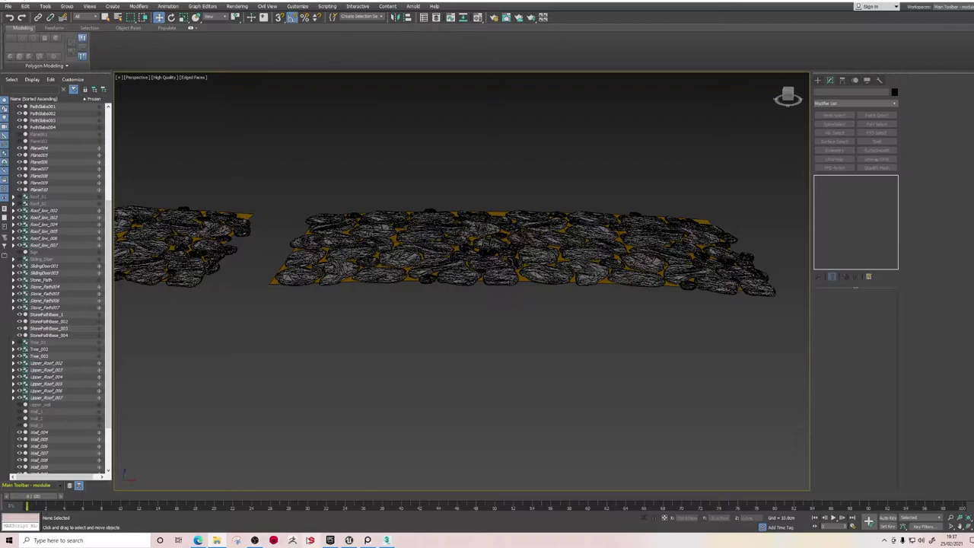
alt+middle_drag(444, 383, 435, 409)
click(435, 408)
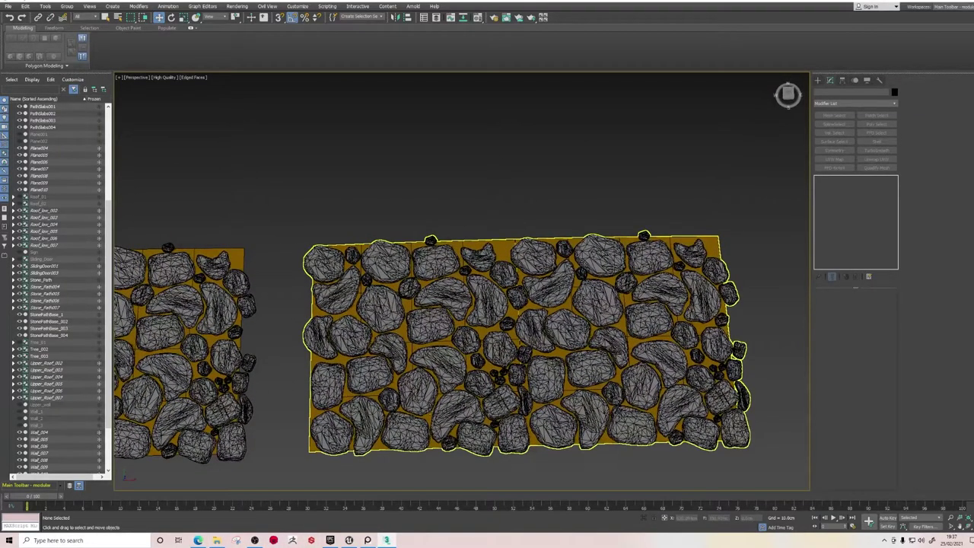
click(382, 229)
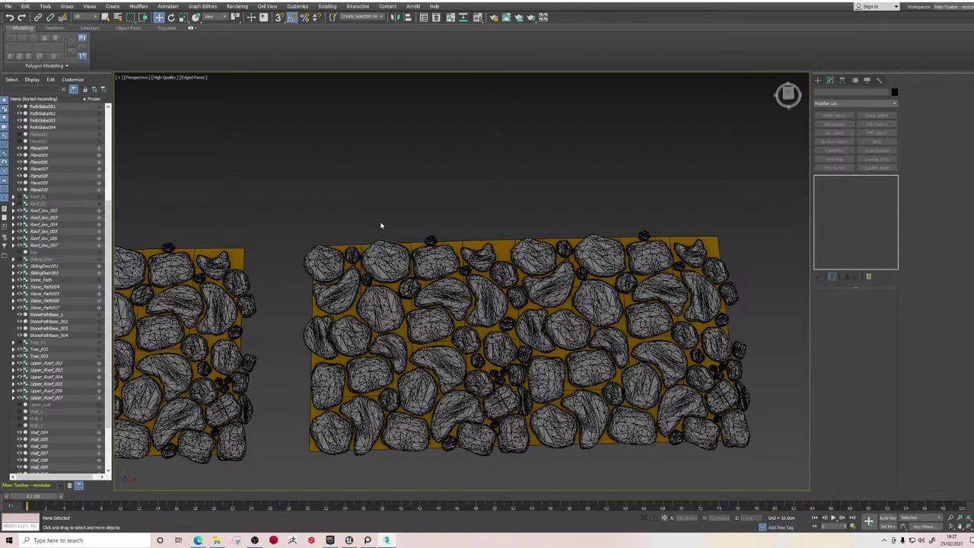
click(498, 242)
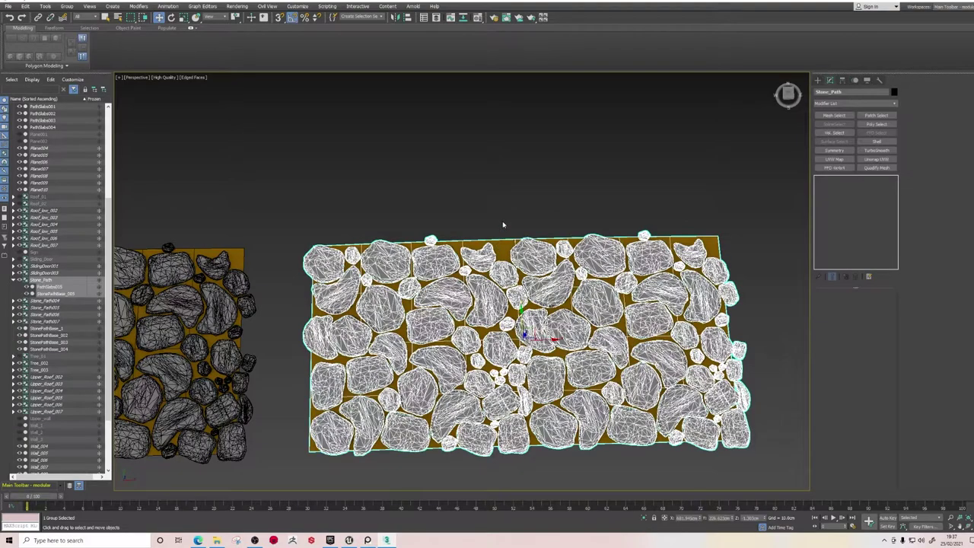
click(503, 225)
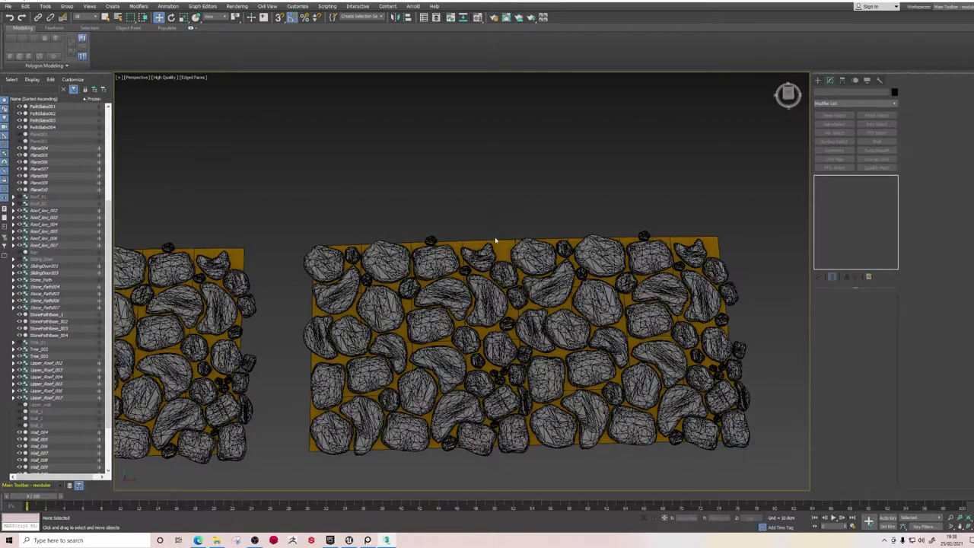
click(441, 290)
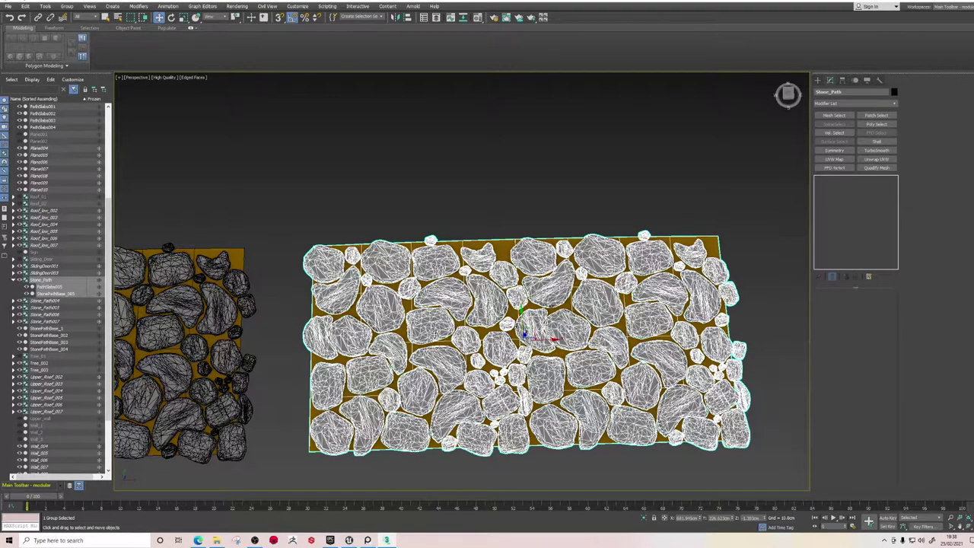
Compare the rectangular and square path tiles with the plane holding the three source stones, and examine those stones up close.
scroll(435, 334, down, 5)
middle_drag(533, 346, 778, 348)
middle_drag(236, 367, 426, 348)
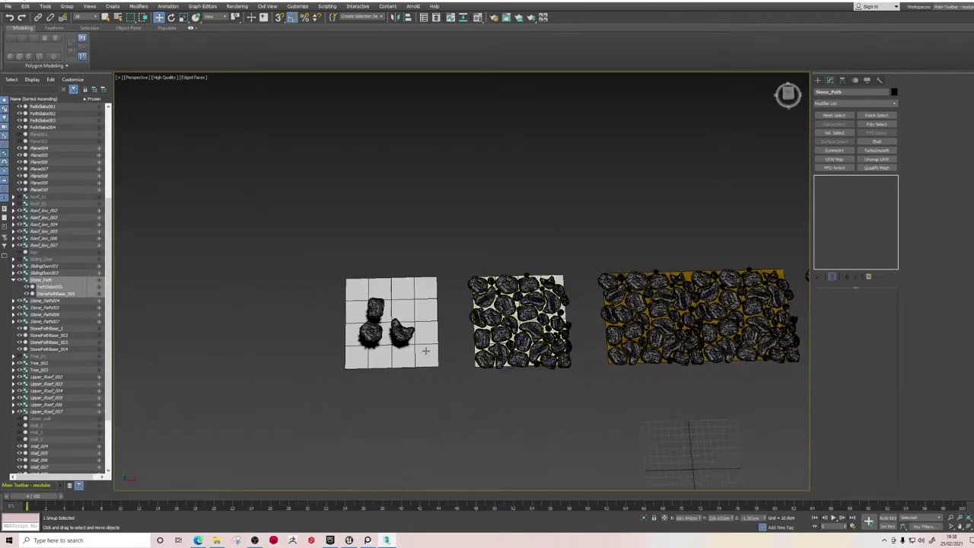
scroll(373, 342, up, 7)
click(391, 381)
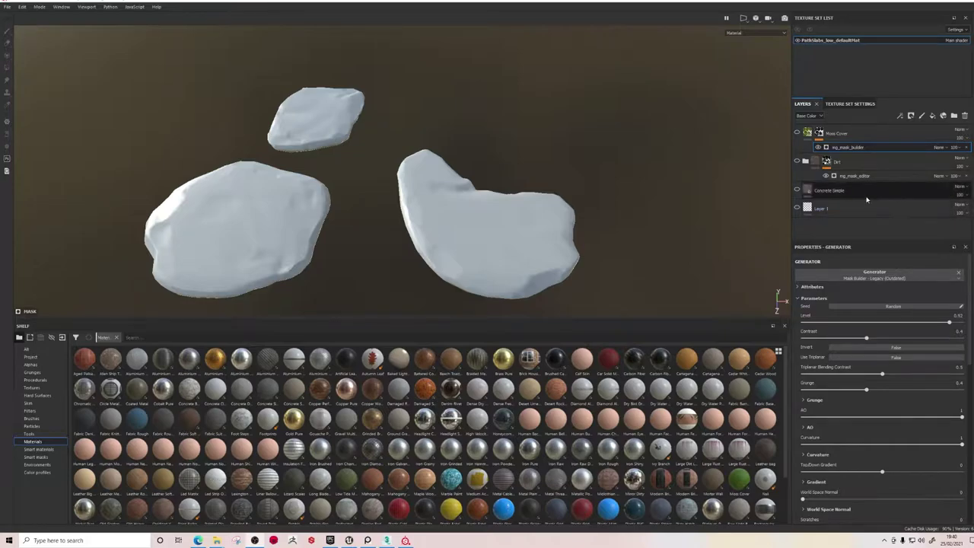
In Substance Painter, show the Concrete Simple layer on the three path slabs and examine its surface.
click(802, 192)
click(797, 191)
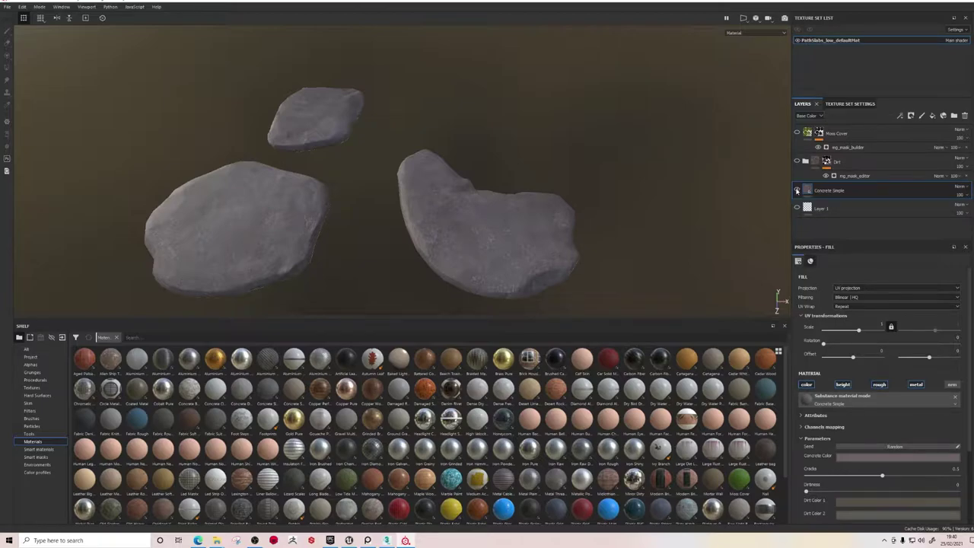
scroll(424, 165, up, 5)
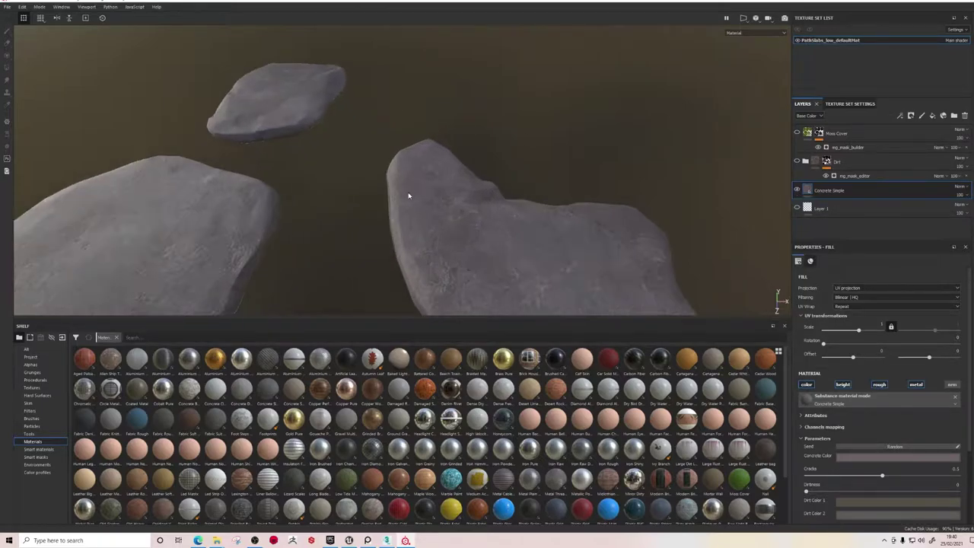
scroll(408, 196, down, 4)
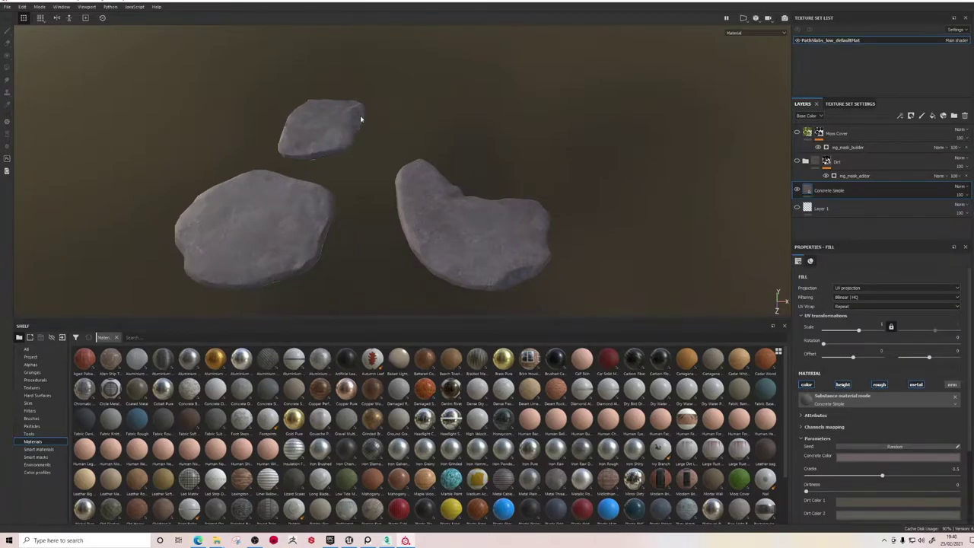
scroll(431, 116, up, 2)
Show the Dirt group on the slabs and set its mask editor's Global Balance to 0.87.
click(797, 161)
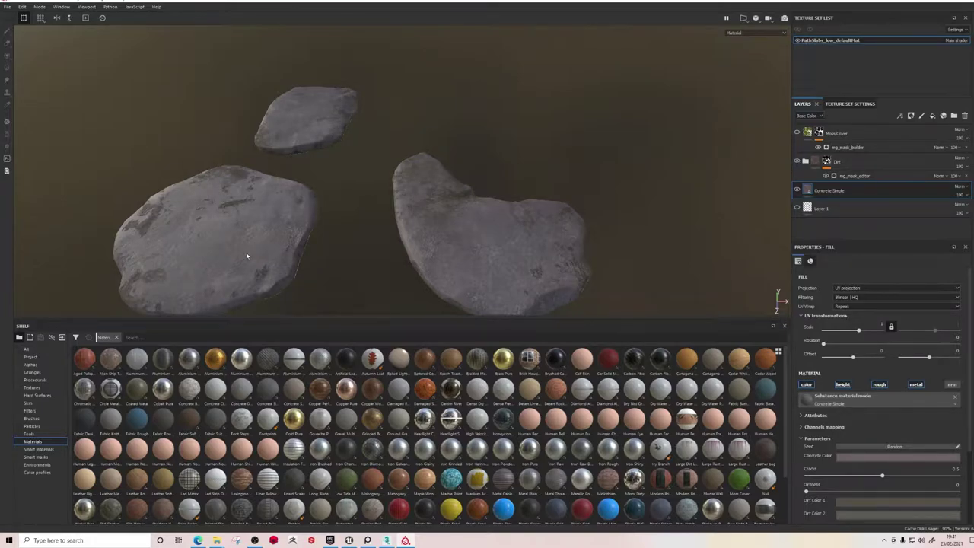
click(827, 162)
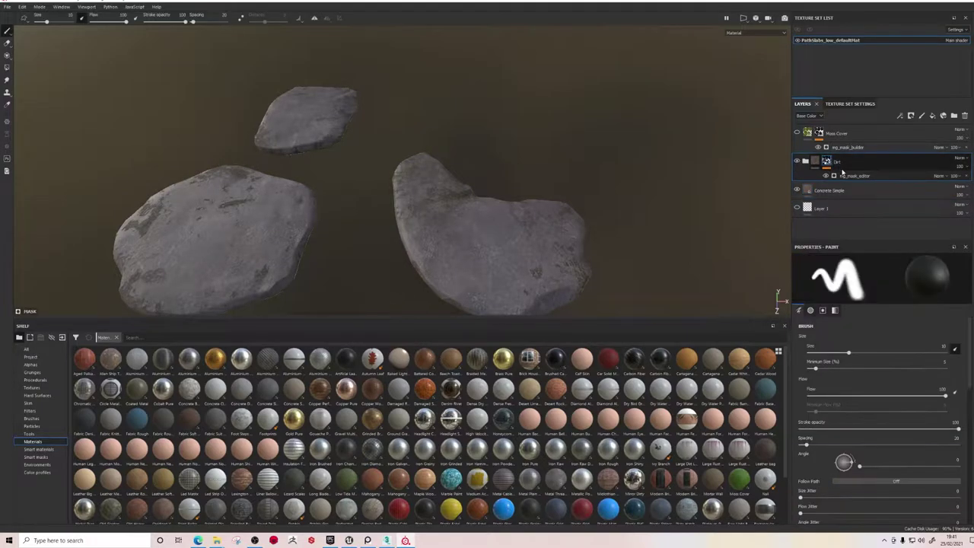
click(855, 176)
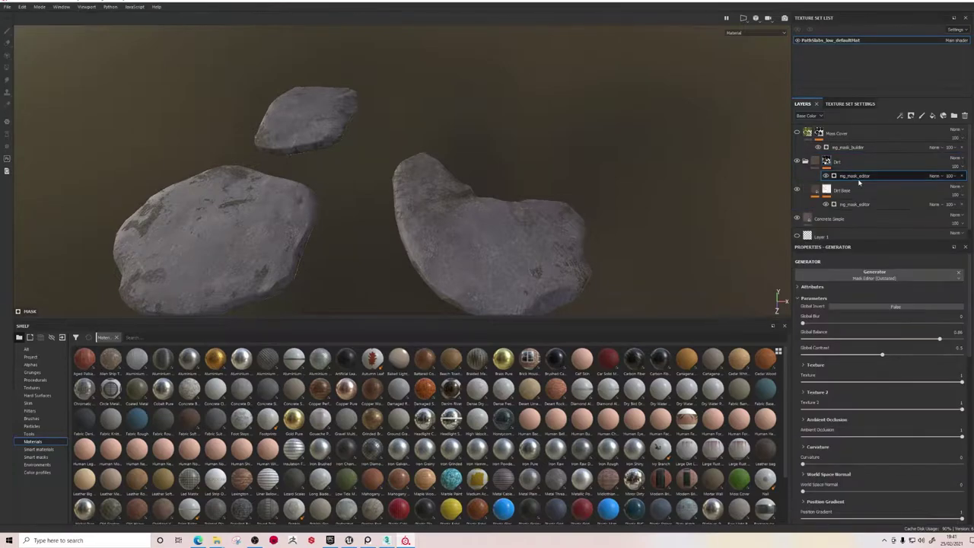
drag(882, 340, 941, 350)
Examine the dirt coverage on the three slabs from above, both up close and from a distance.
scroll(342, 236, up, 1)
scroll(341, 235, up, 1)
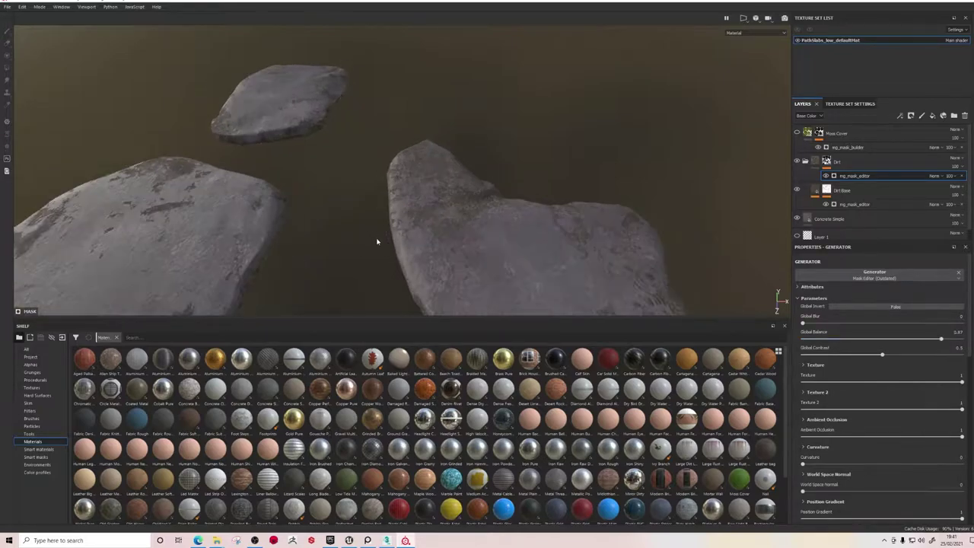
scroll(376, 242, down, 4)
alt+drag(513, 231, 582, 242)
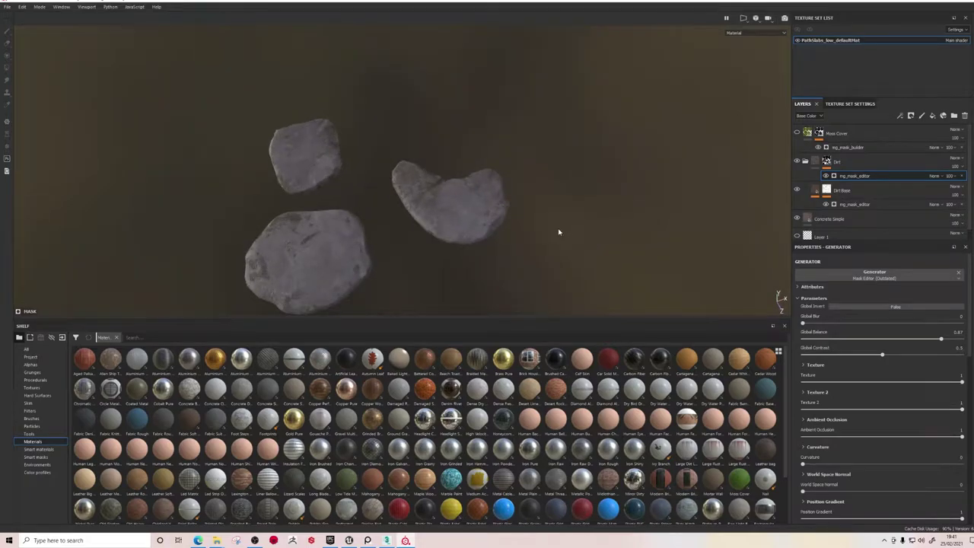
scroll(385, 217, down, 2)
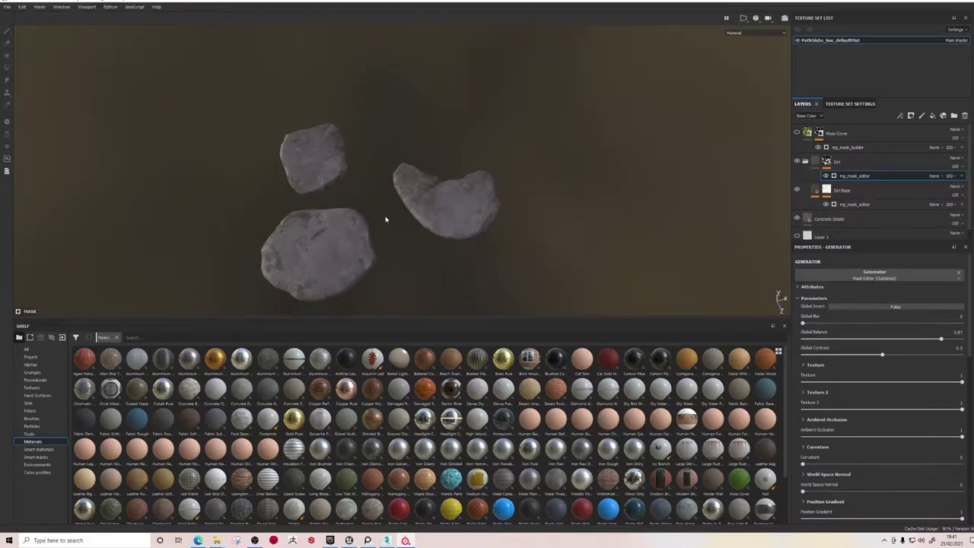
scroll(400, 217, up, 5)
alt+drag(449, 224, 386, 239)
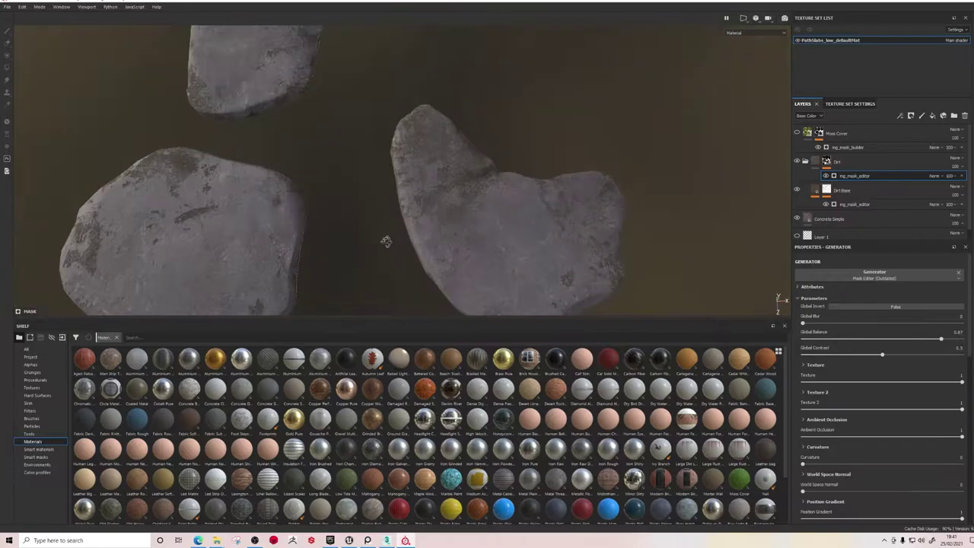
Show the Moss Cover layer and examine the moss on the slabs' edges, tops and undersides.
click(798, 134)
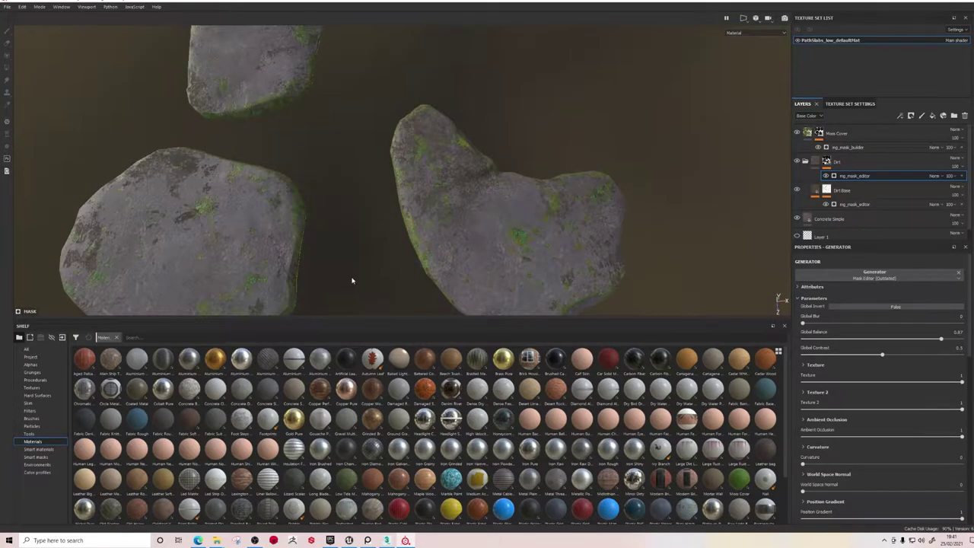
scroll(389, 229, down, 3)
scroll(428, 233, up, 4)
alt+drag(428, 232, 470, 181)
scroll(450, 276, down, 1)
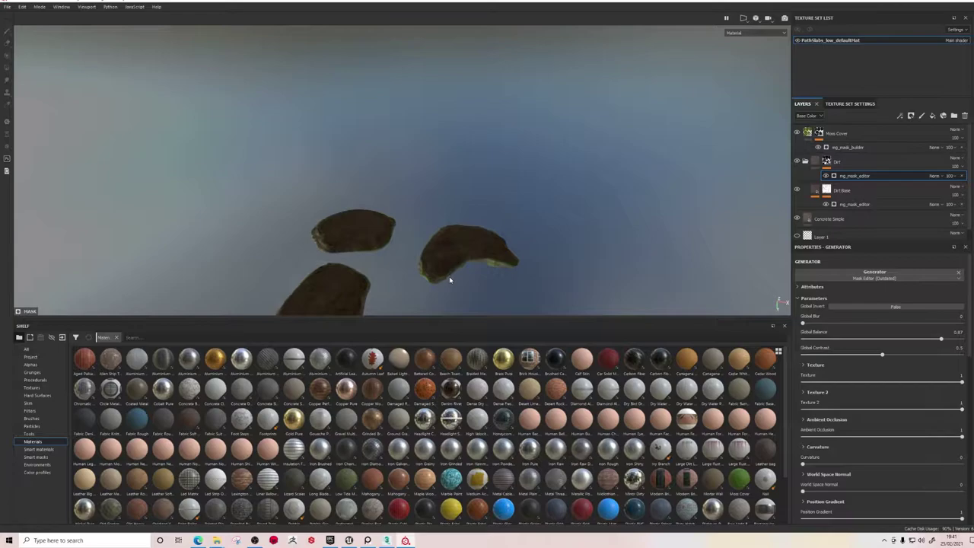
scroll(451, 255, up, 7)
alt+drag(510, 235, 460, 228)
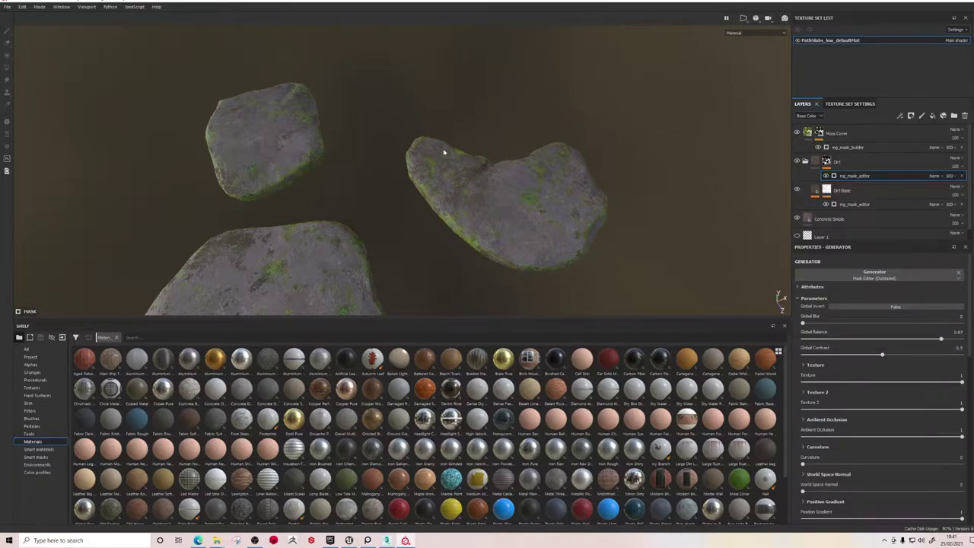
scroll(440, 153, down, 5)
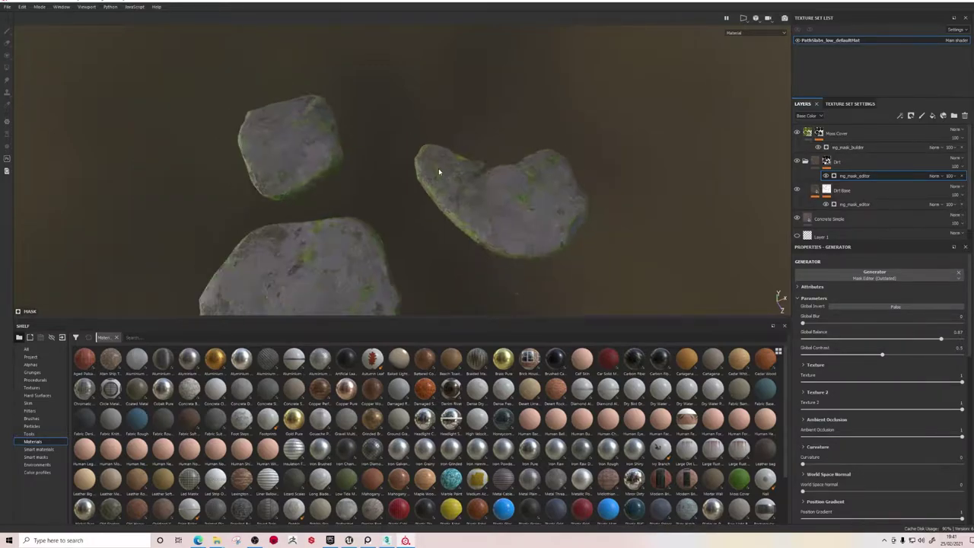
alt+drag(440, 207, 410, 190)
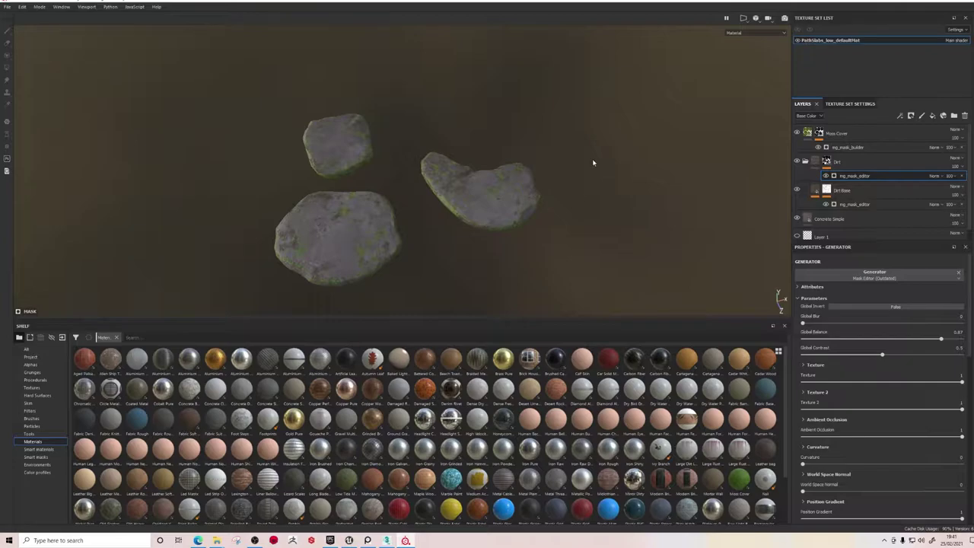
Open the texture export settings and check the Unreal Engine 4 (Packed) output template.
click(6, 7)
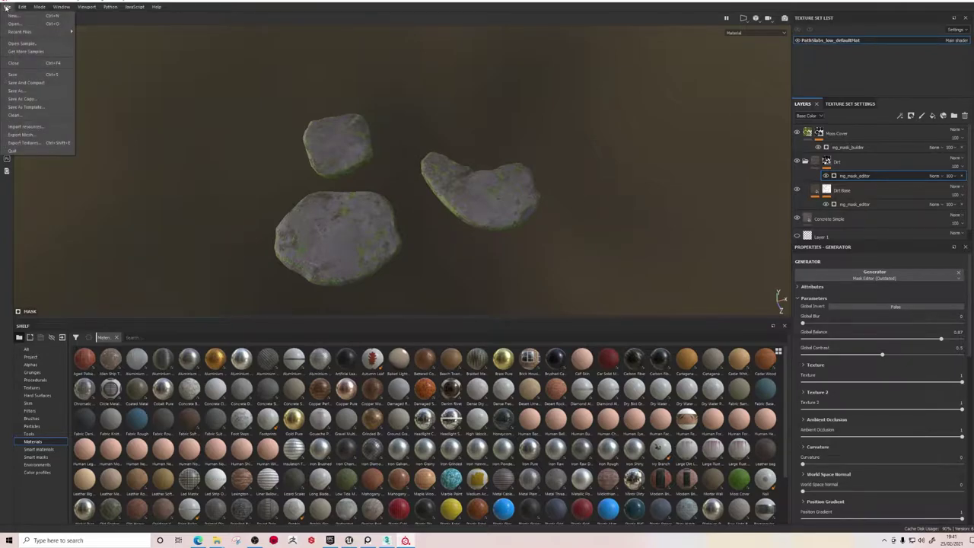
click(30, 144)
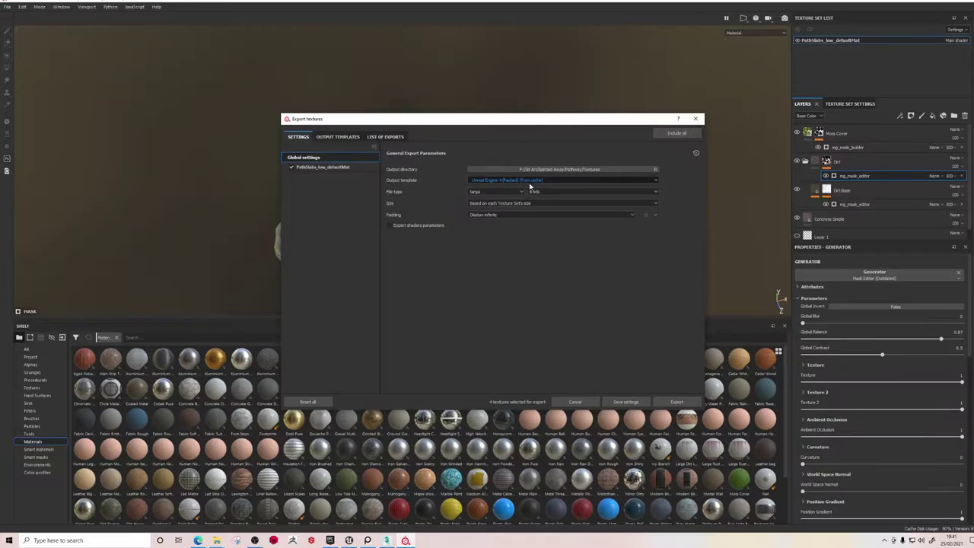
click(530, 183)
click(528, 182)
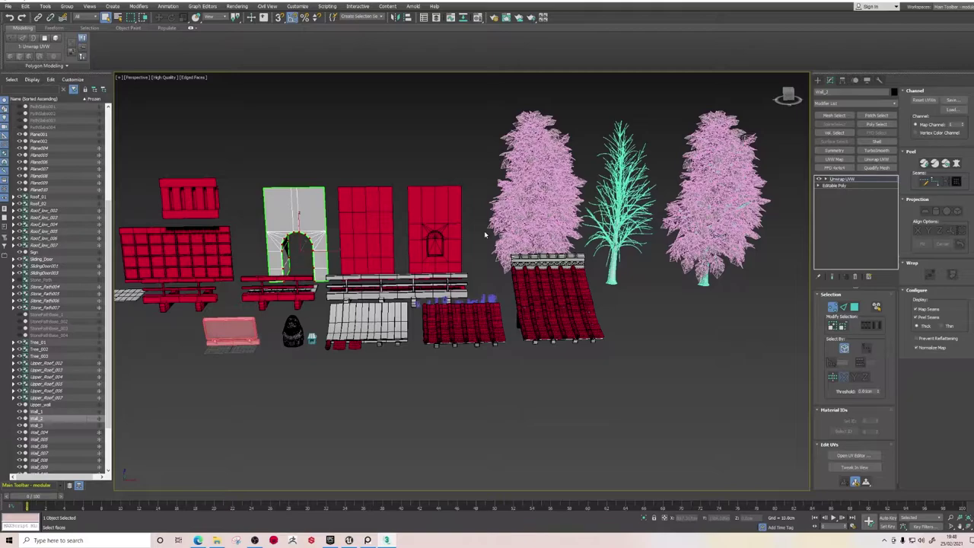
In 3ds Max, leave the arched wall's Unwrap UVW editing and clear the selection.
middle_drag(361, 280, 430, 269)
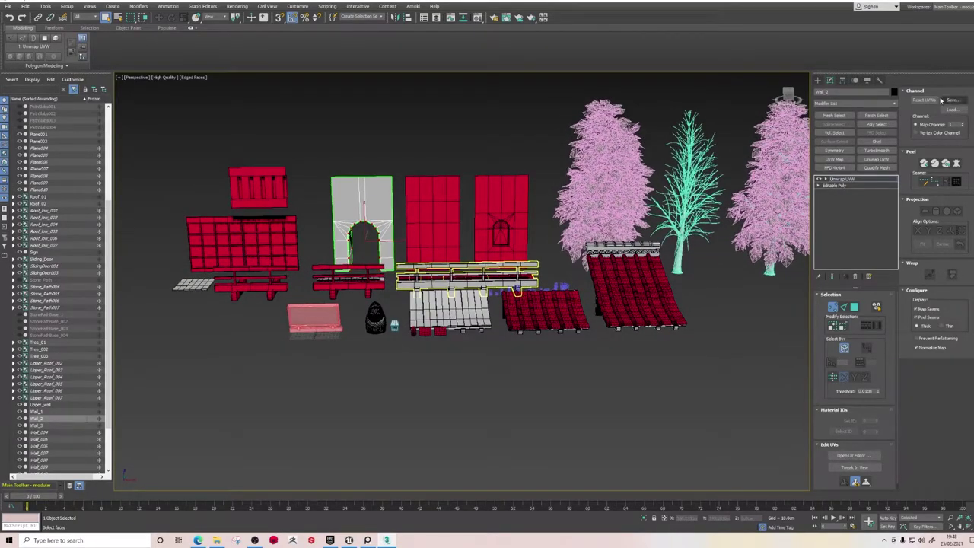
click(820, 79)
click(395, 162)
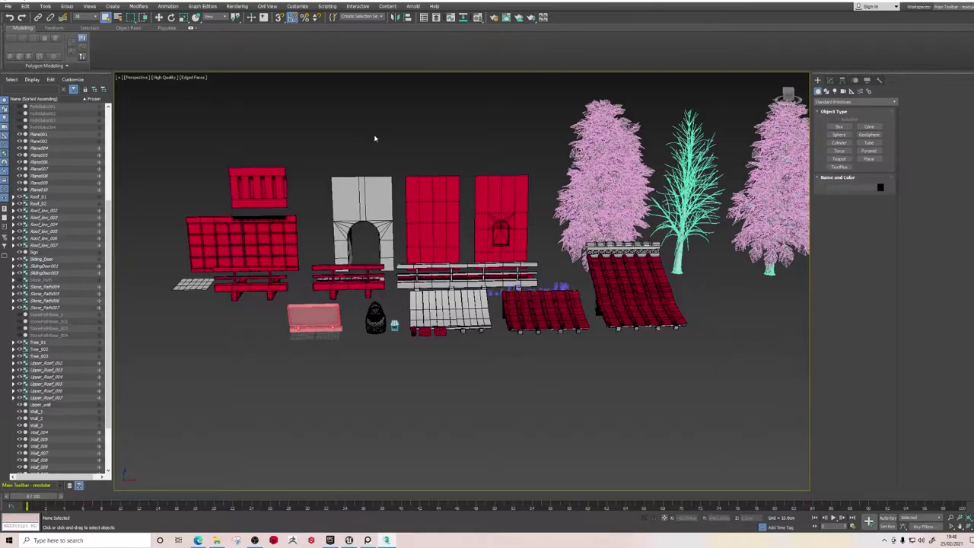
Examine the arched, plain and windowed wall modules by selecting each one in turn, and clear the selection.
scroll(373, 136, up, 6)
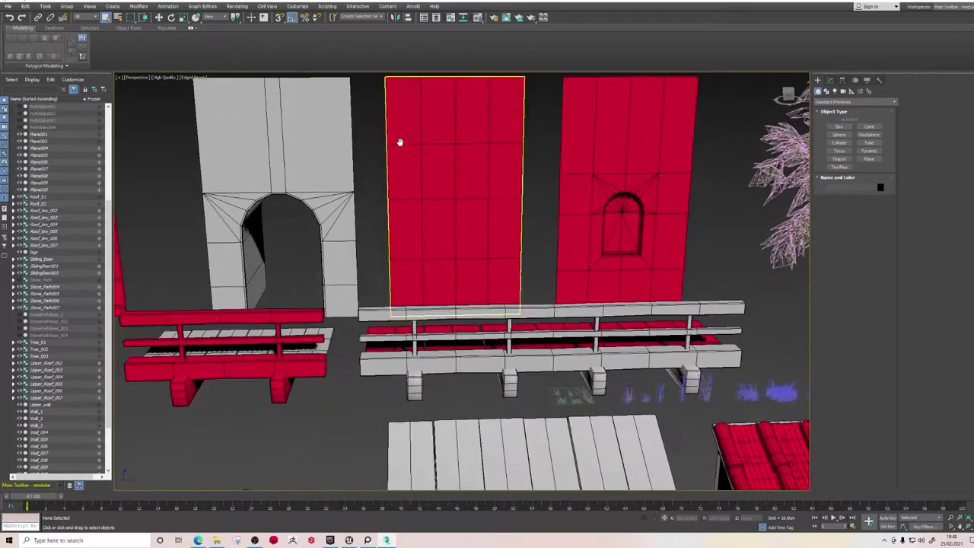
click(303, 165)
scroll(303, 165, down, 3)
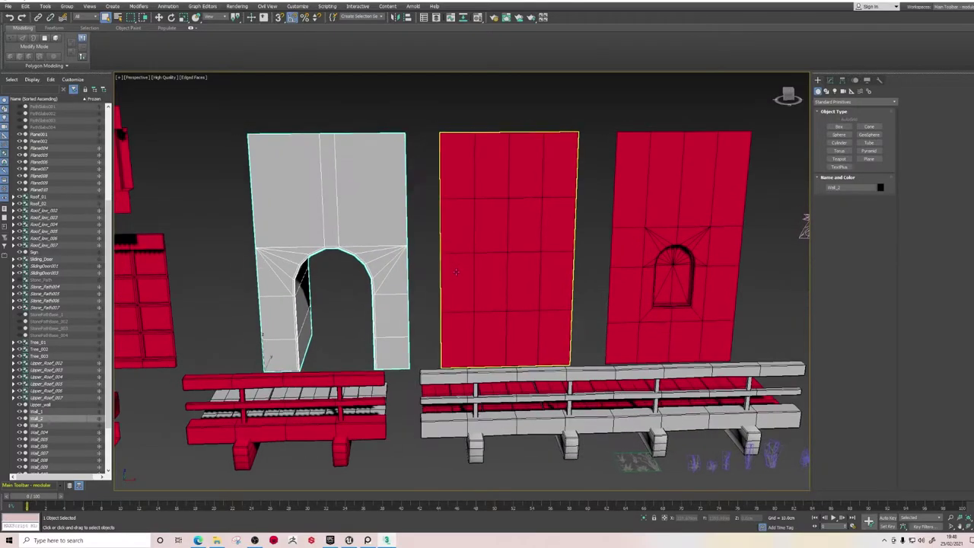
click(515, 184)
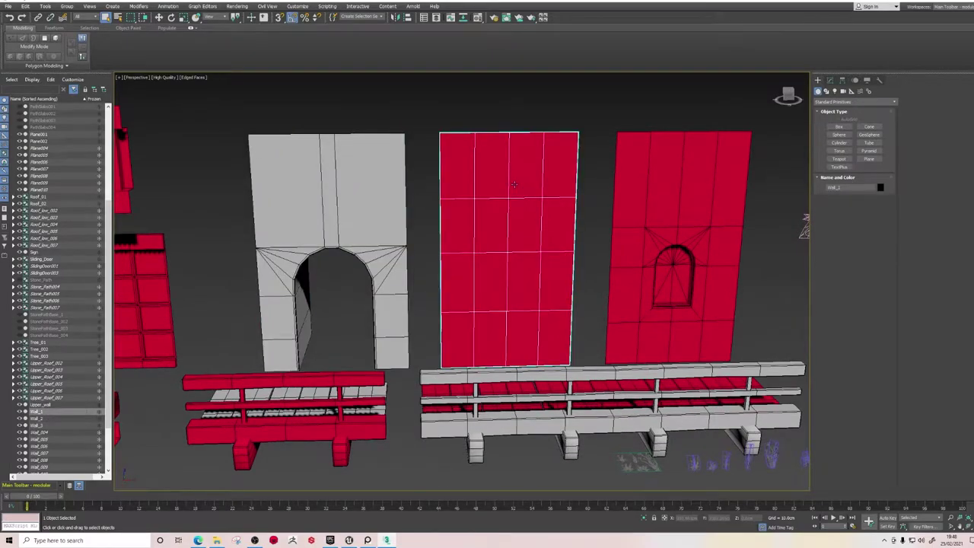
click(593, 256)
click(656, 190)
scroll(657, 190, up, 6)
scroll(566, 396, down, 4)
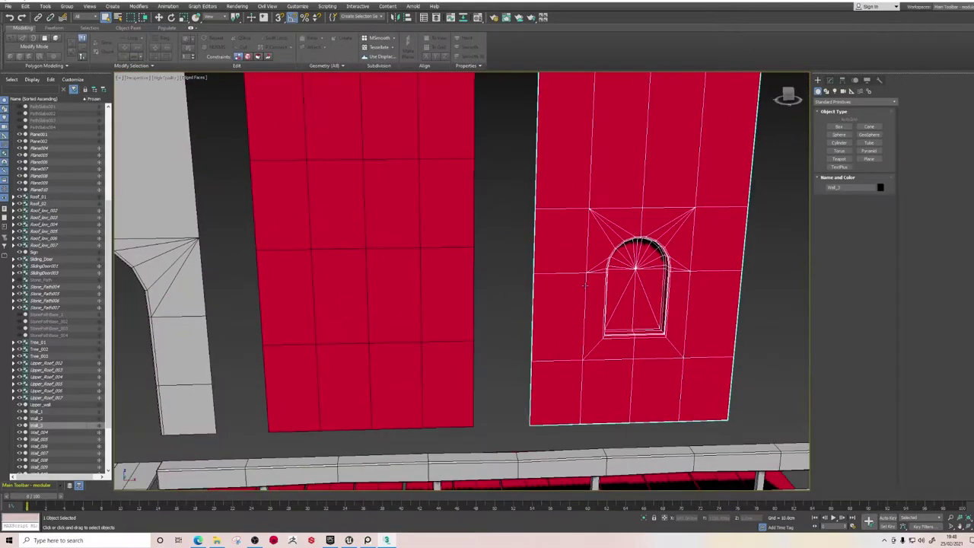
click(520, 233)
View the three wall modules together and select the arched wall Wall_2.
scroll(492, 309, down, 4)
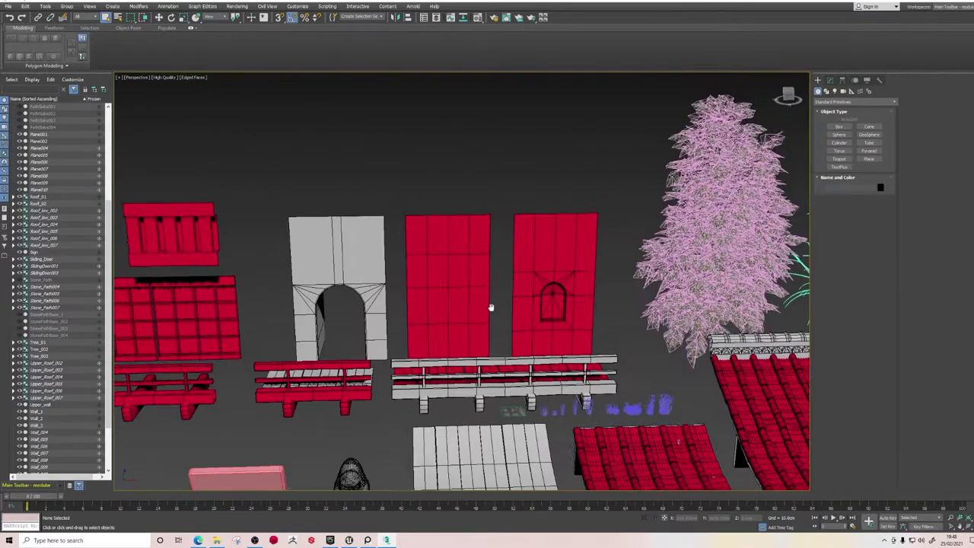
scroll(491, 307, up, 2)
middle_drag(449, 297, 524, 250)
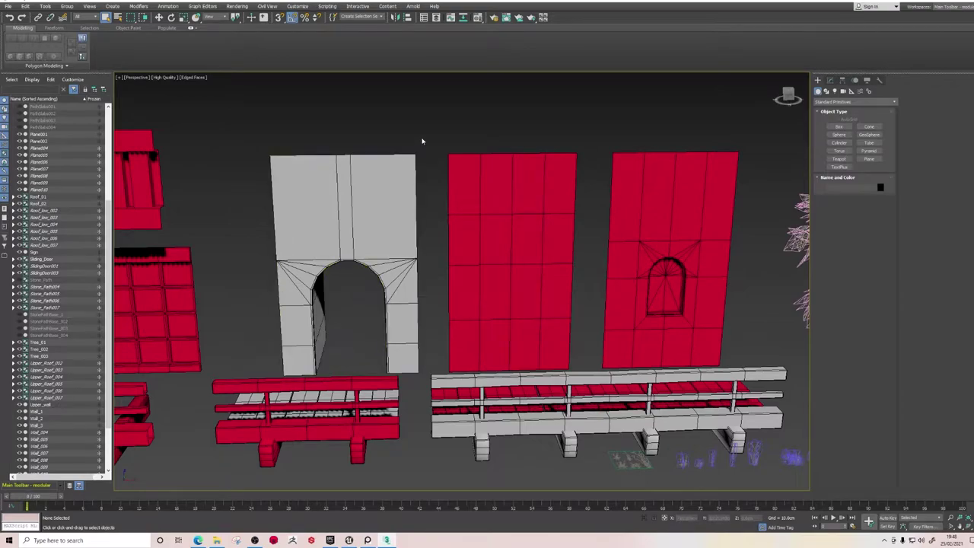
click(358, 256)
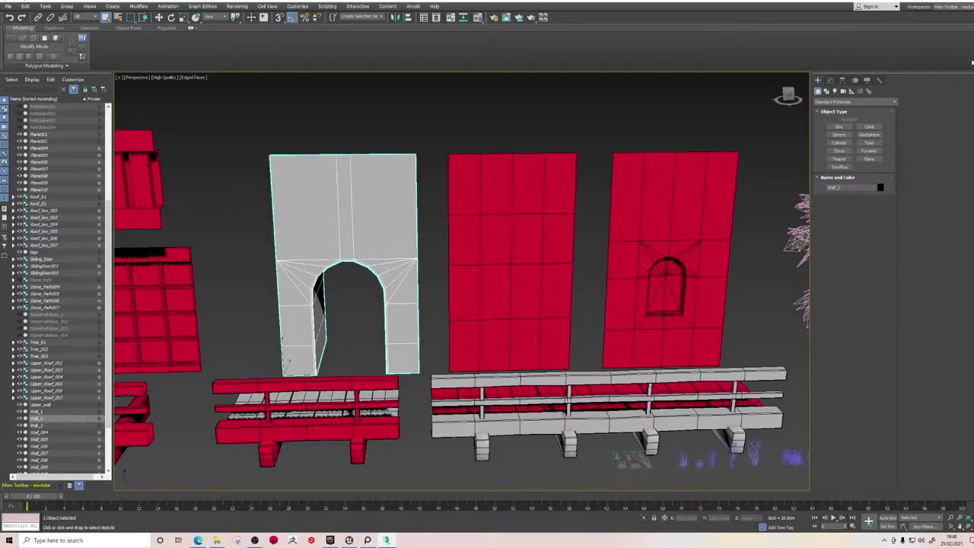
Open the arched wall's Unwrap UVW modifier in the UV editor.
click(830, 79)
click(876, 159)
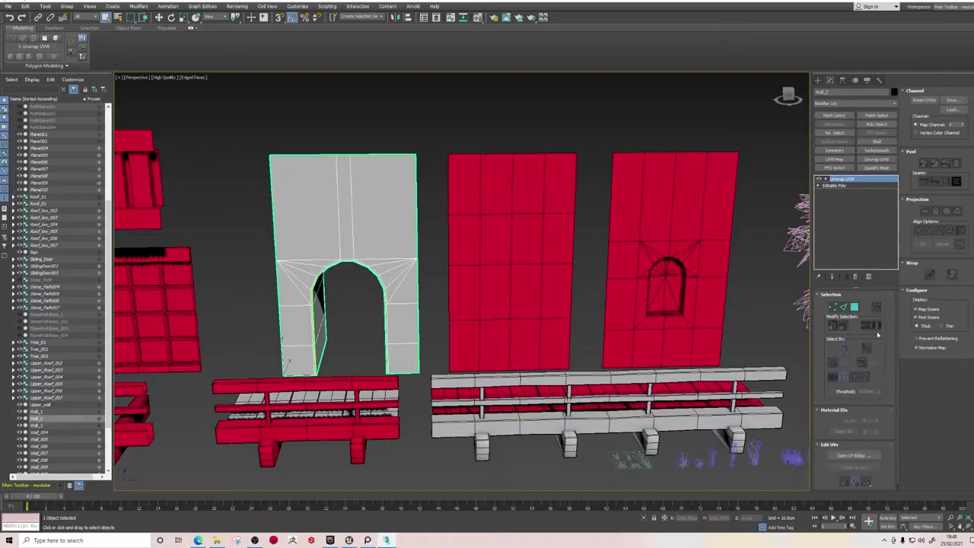
click(853, 455)
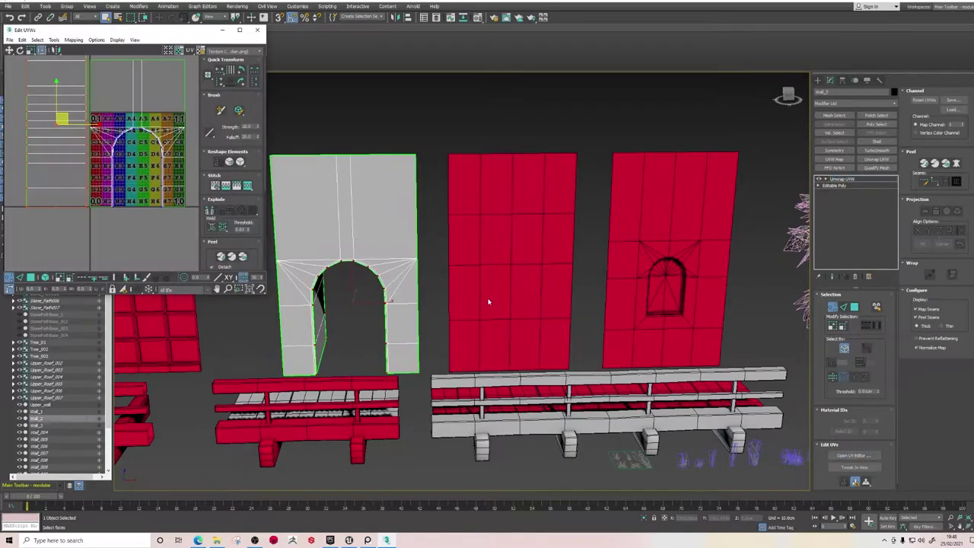
Examine how the arched wall's UV shells line up with the edges of the checker texture tile, and close the UV editor.
middle_drag(489, 302, 526, 303)
scroll(106, 120, up, 6)
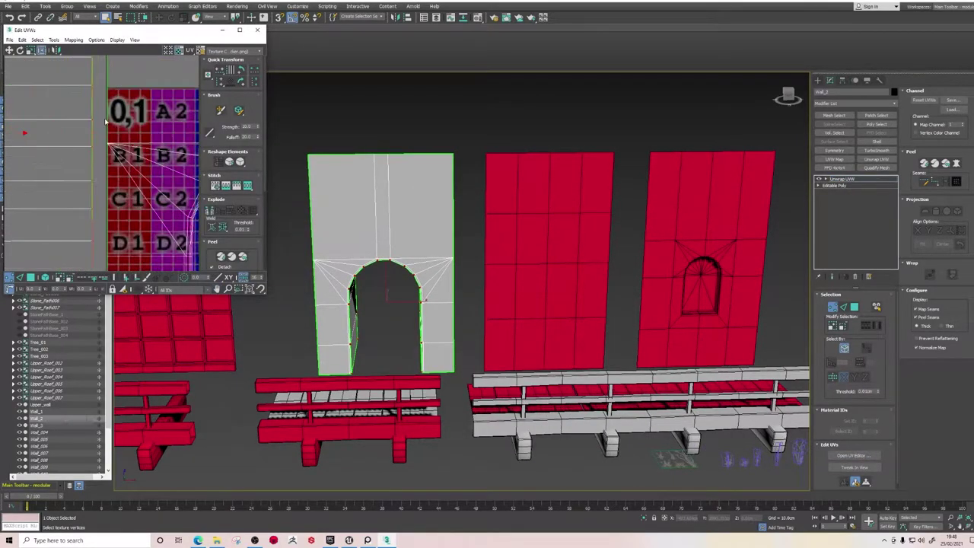
scroll(105, 122, up, 5)
scroll(105, 124, down, 7)
middle_drag(183, 124, 19, 130)
scroll(146, 147, up, 3)
scroll(146, 147, down, 3)
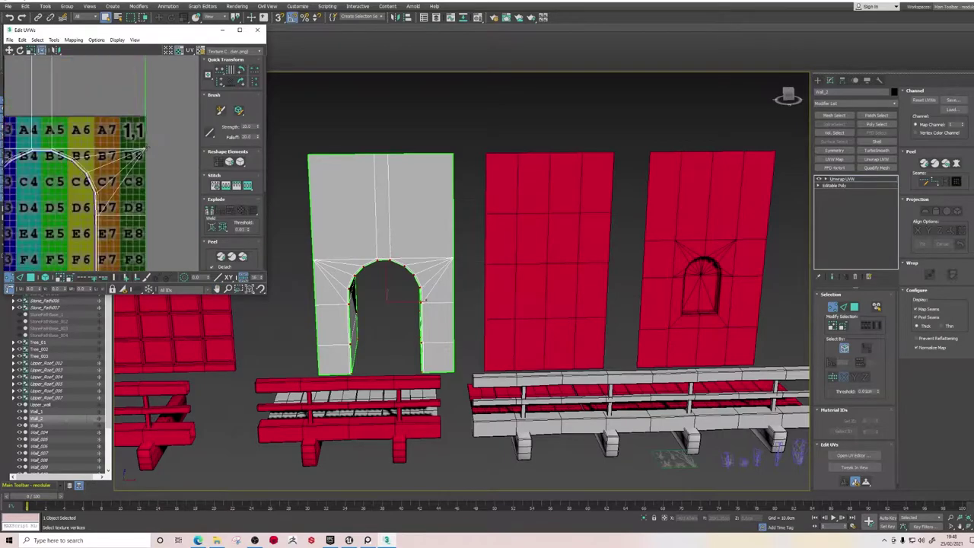
scroll(149, 151, down, 2)
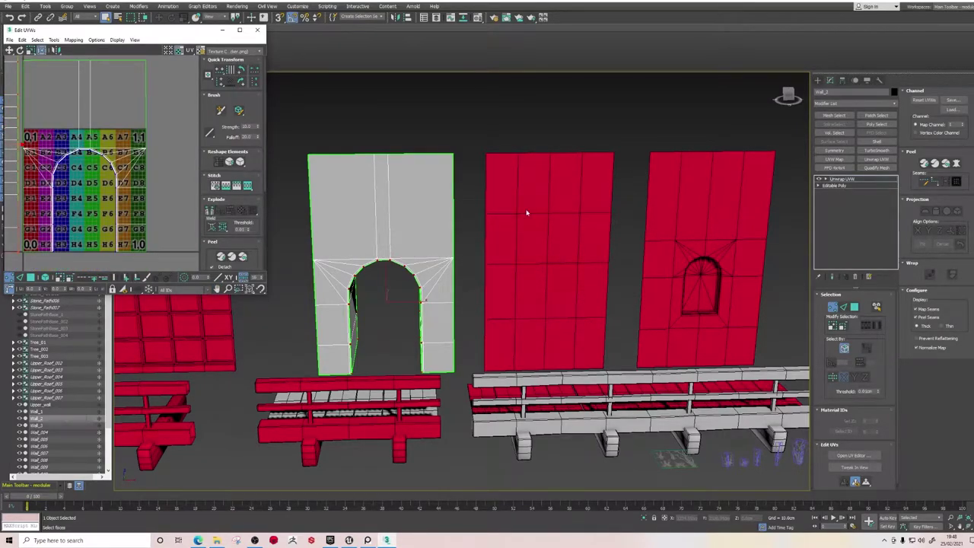
scroll(131, 194, down, 2)
scroll(119, 175, up, 2)
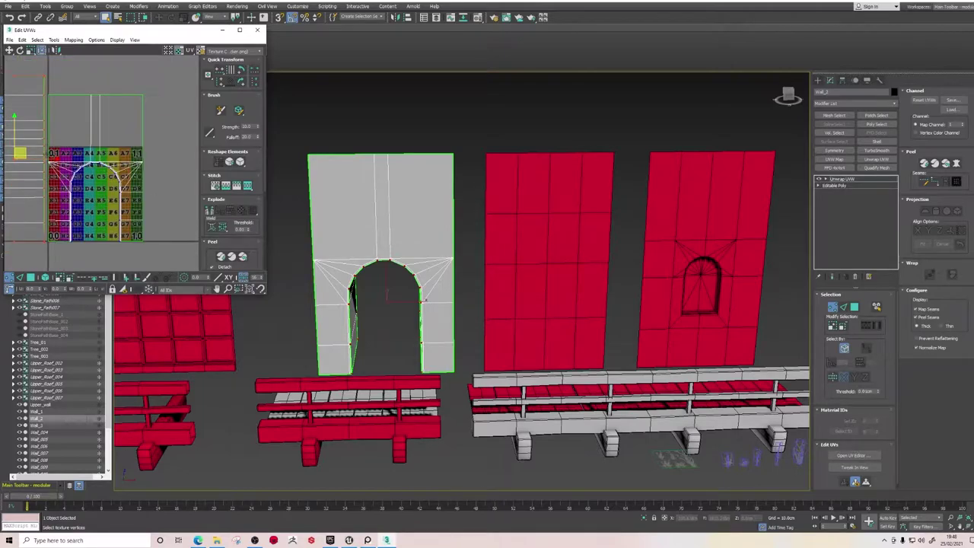
middle_drag(147, 195, 95, 199)
scroll(83, 198, down, 2)
scroll(67, 192, up, 2)
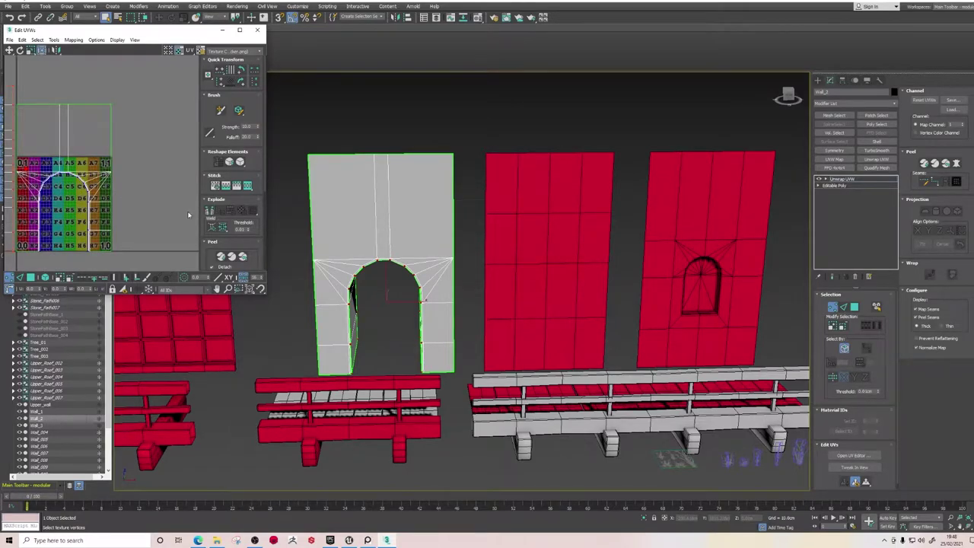
middle_drag(133, 187, 200, 170)
scroll(153, 155, up, 3)
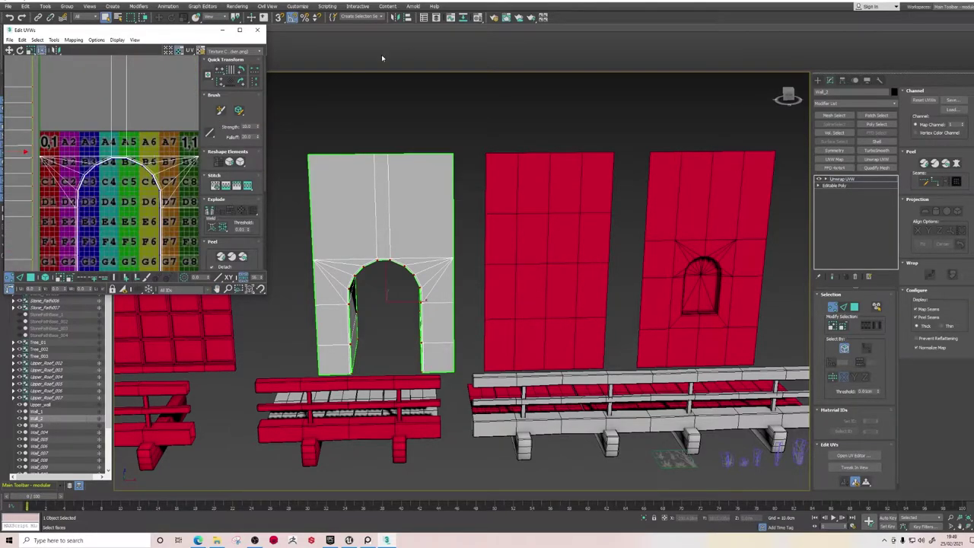
click(257, 30)
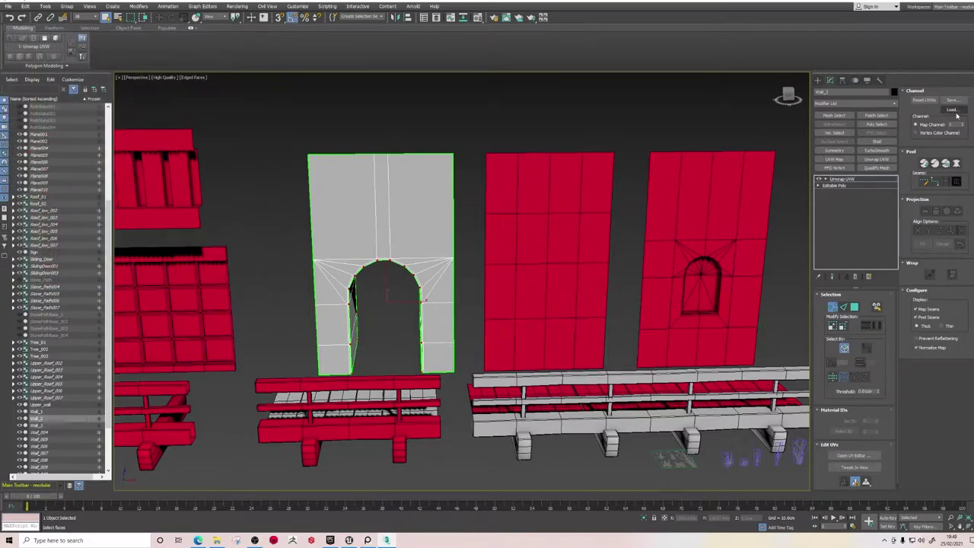
click(819, 79)
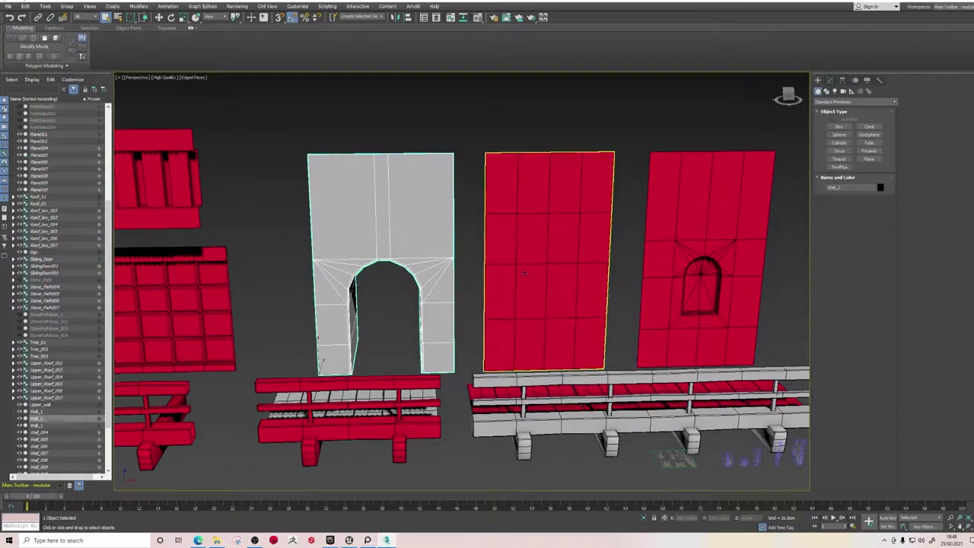
Compare the plain, windowed and arched walls by selecting each in turn, and inspect the arch opening up close.
click(516, 323)
scroll(533, 297, up, 4)
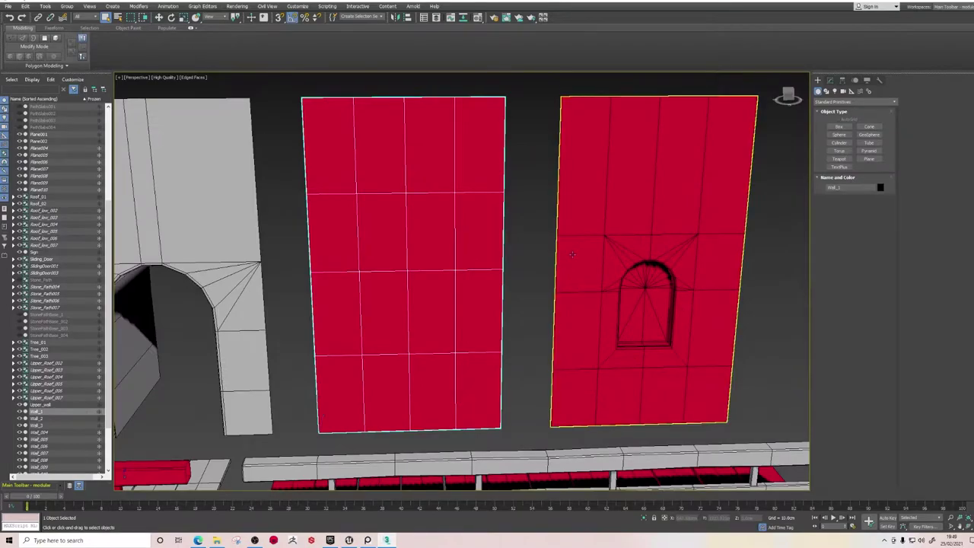
click(580, 297)
middle_drag(272, 357, 427, 351)
scroll(398, 312, up, 3)
click(413, 270)
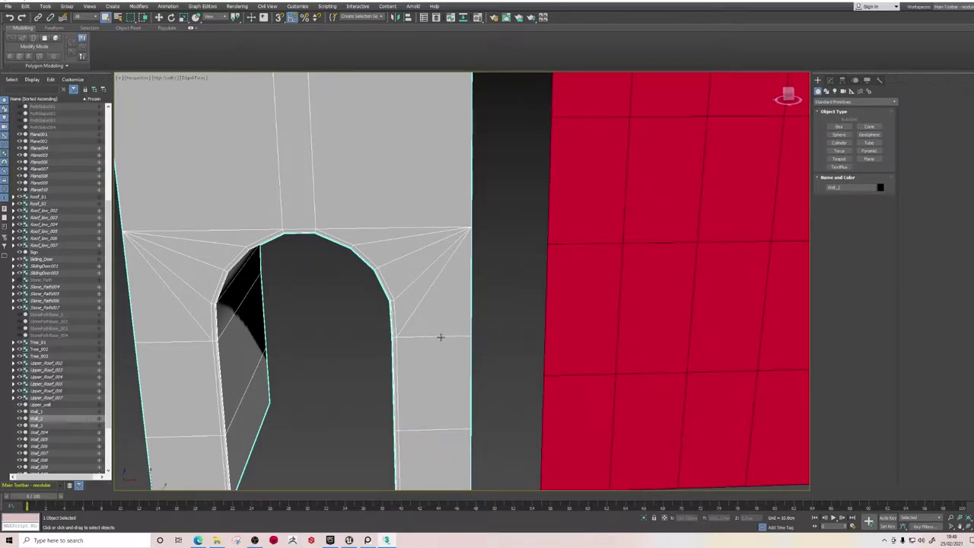
scroll(320, 346, up, 3)
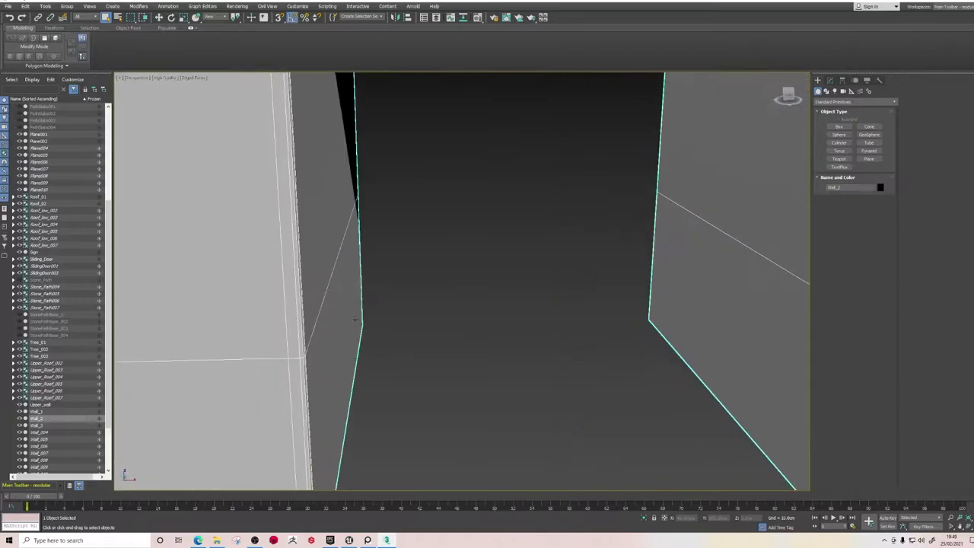
scroll(342, 376, down, 6)
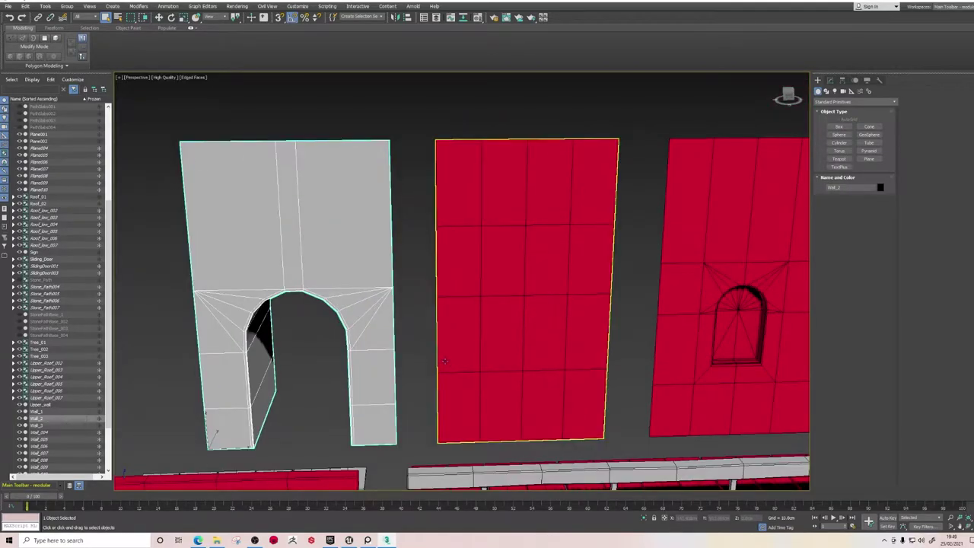
middle_drag(343, 376, 377, 348)
click(311, 351)
click(359, 211)
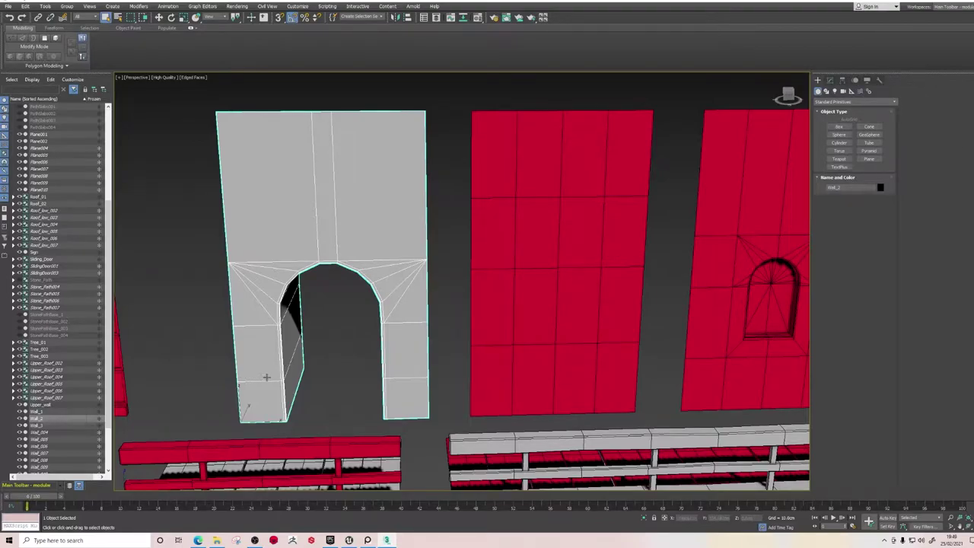
Check the arched wall's pivot settings with the Move tool active, and return to the object creation options.
alt+middle_drag(266, 377, 348, 337)
key(w)
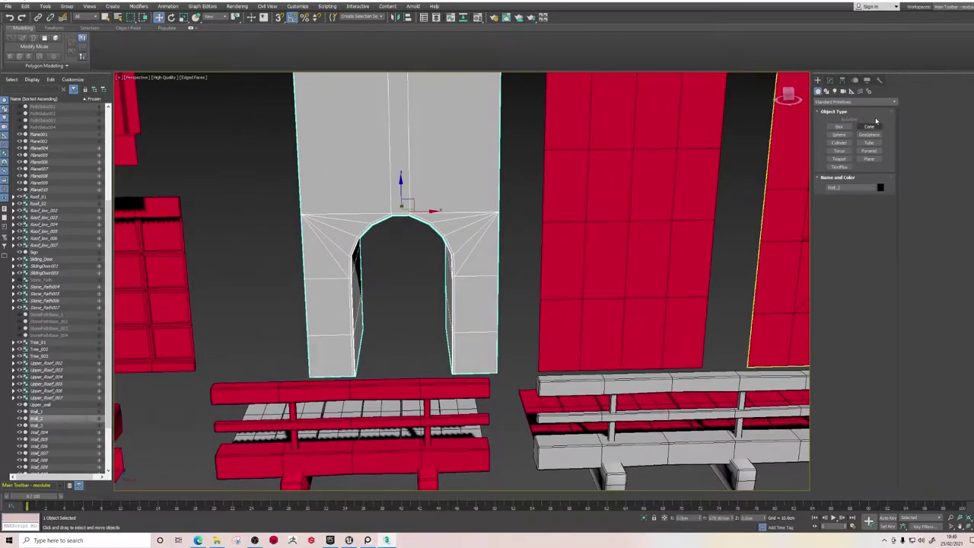
click(842, 79)
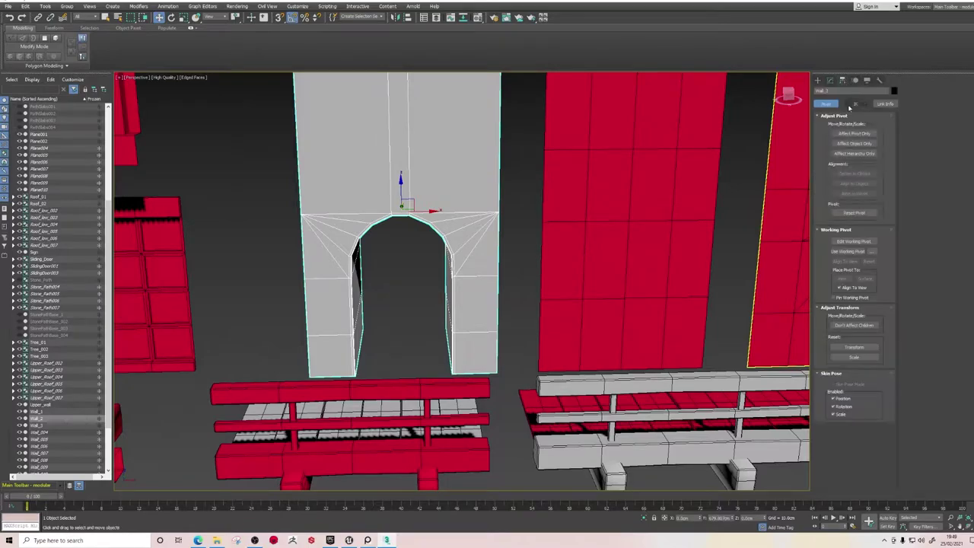
alt+middle_drag(424, 285, 487, 266)
click(817, 80)
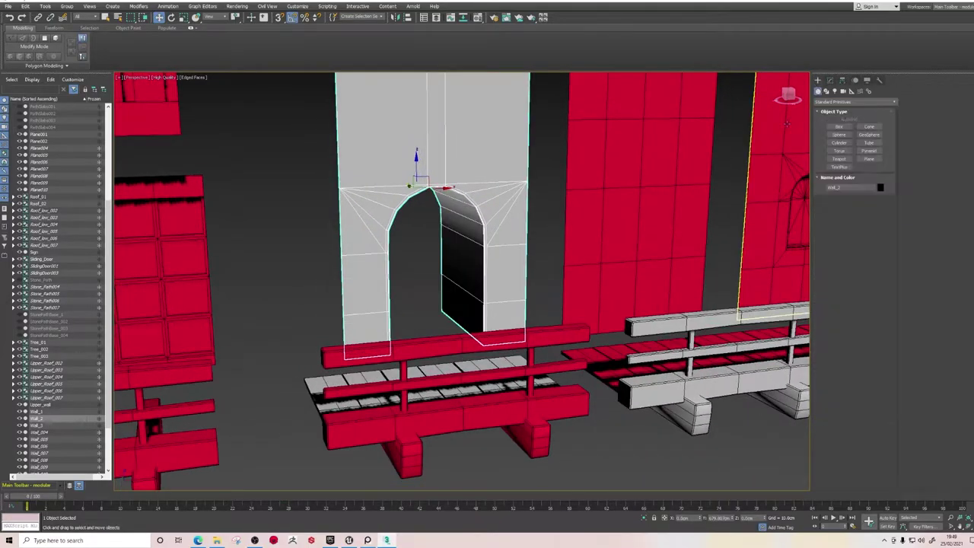
Reselect the arched wall and check the location of its pivot at the wall's base corner with the Rotate tool.
click(437, 248)
click(384, 180)
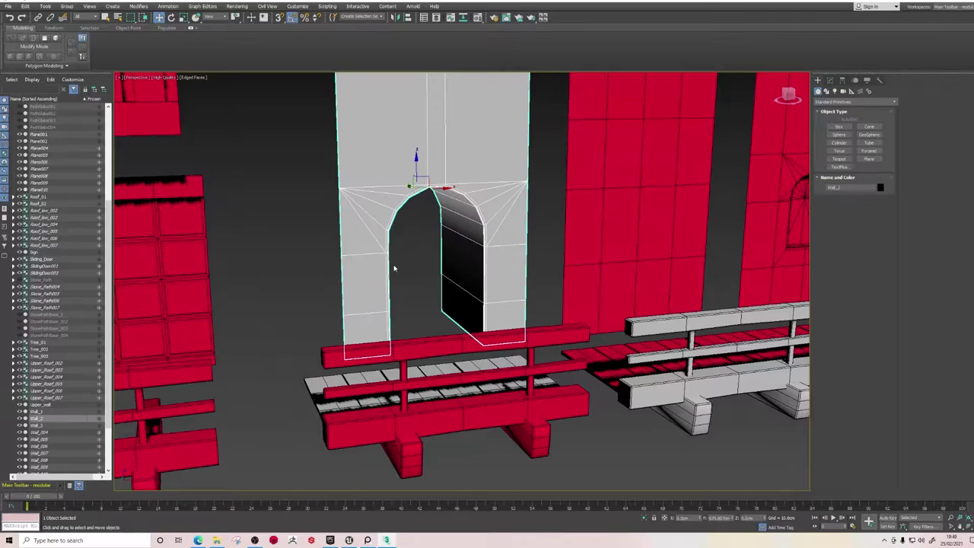
alt+middle_drag(394, 268, 379, 284)
key(e)
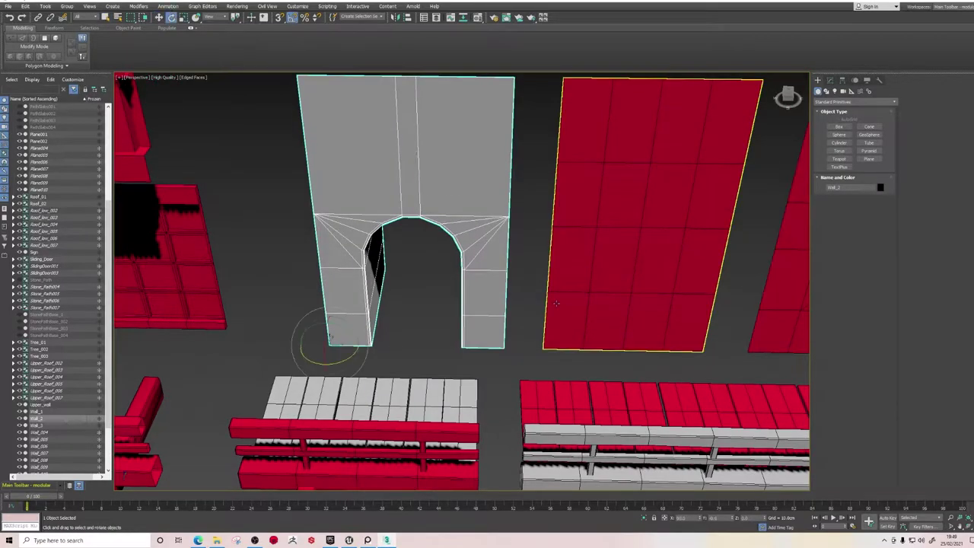
click(605, 280)
click(426, 154)
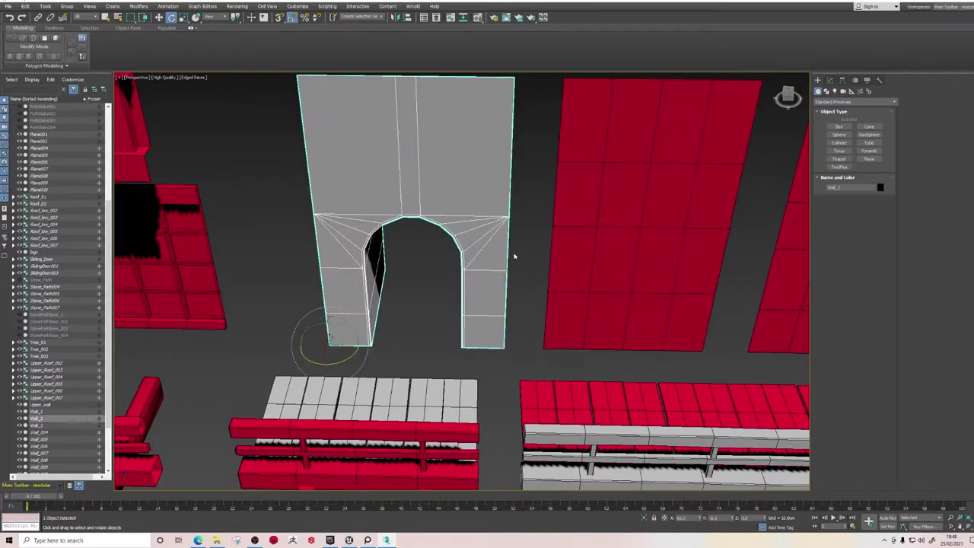
click(431, 336)
click(424, 182)
click(415, 296)
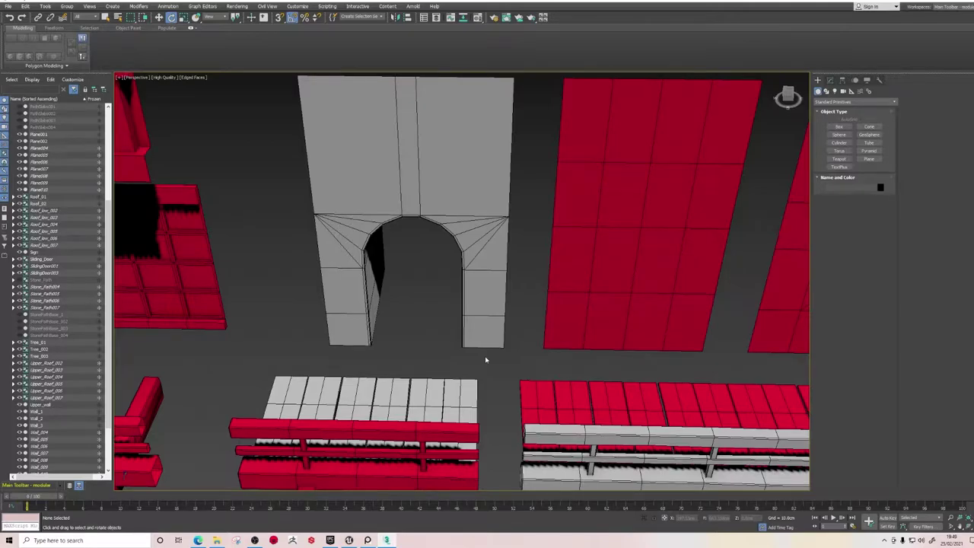
click(373, 222)
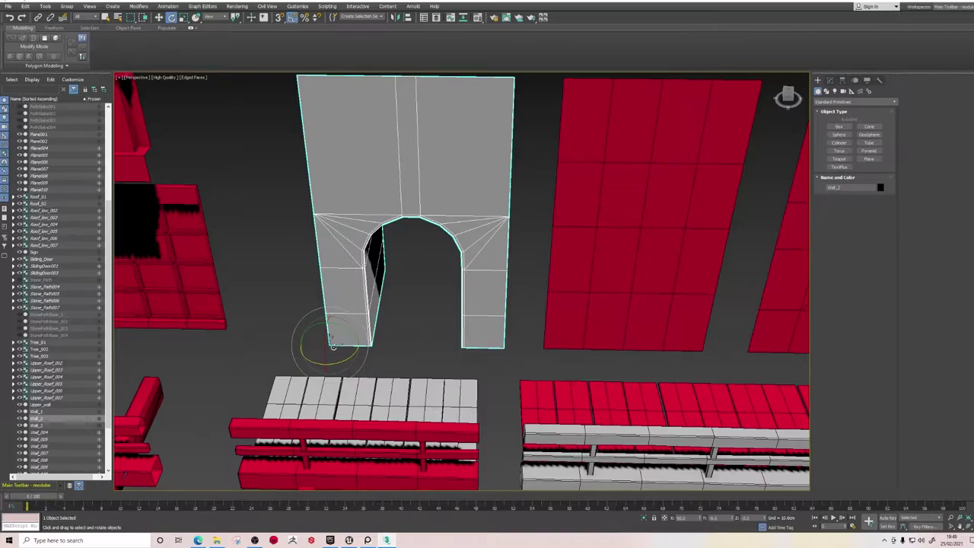
Check the windowed and plain walls with the Rotate and Move tools, and reselect the arched wall to compare its pivot.
click(615, 315)
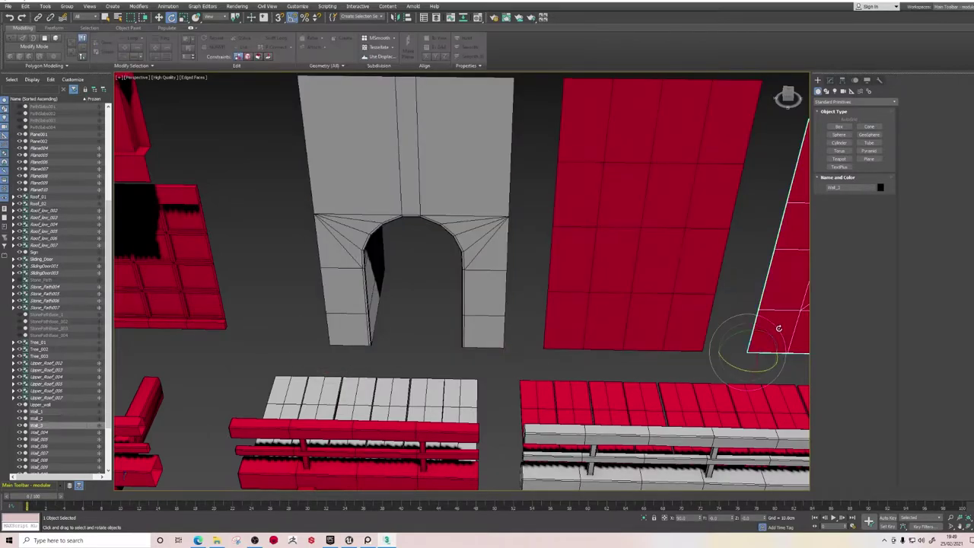
key(w)
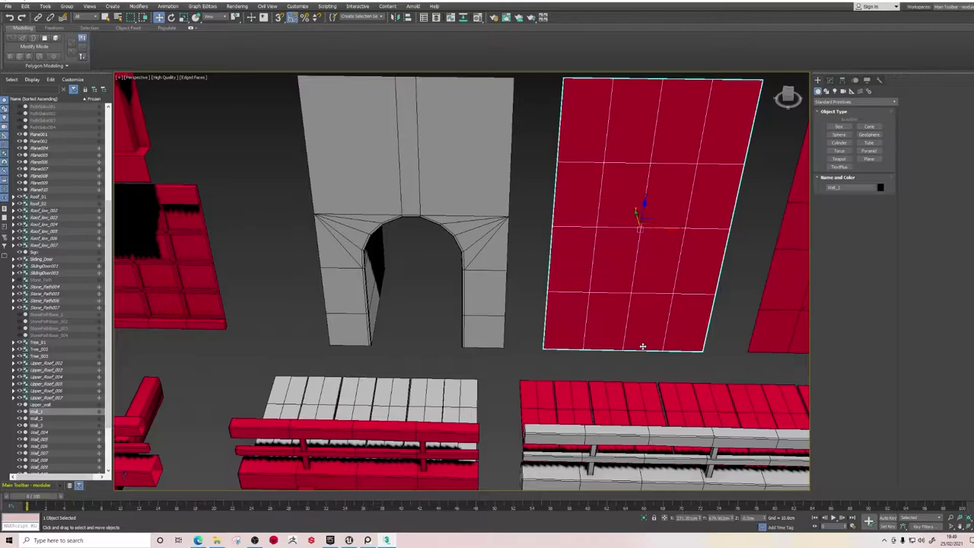
click(541, 352)
click(347, 310)
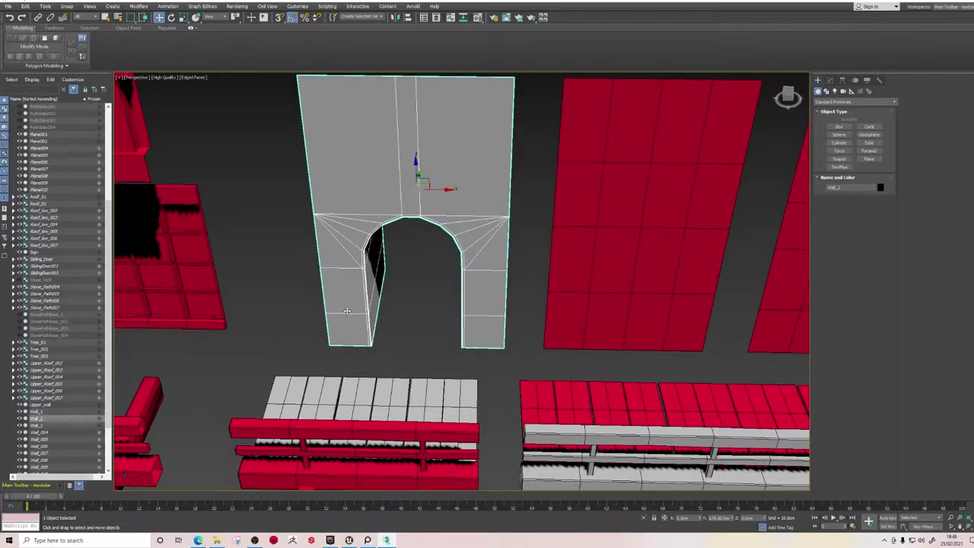
key(e)
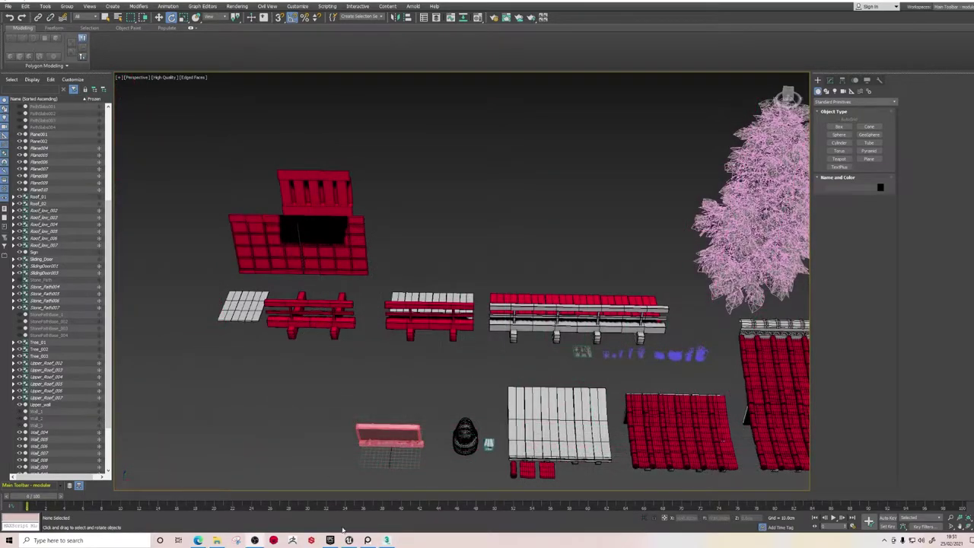
Switch to the reference board and examine the images of the red wall, arched doorway and wooden balcony.
key(alt+Tab)
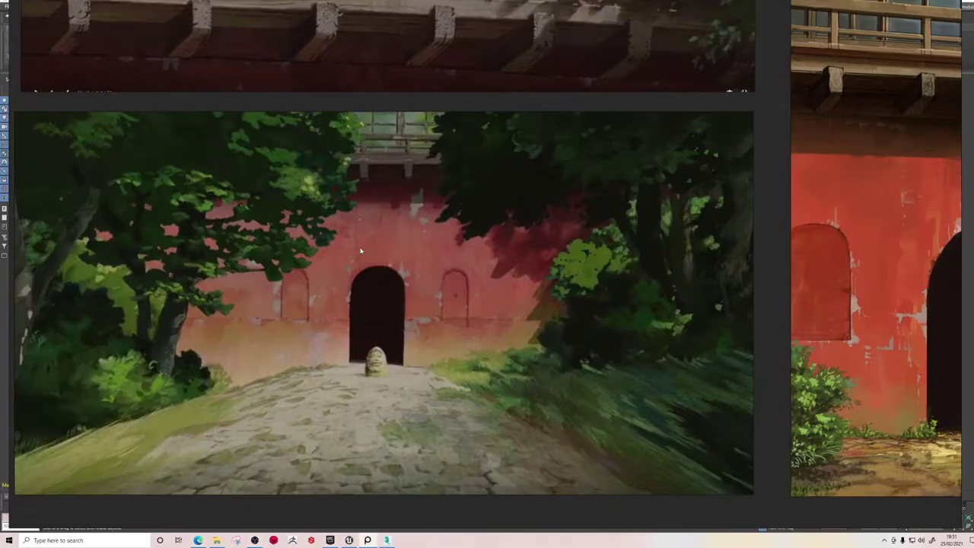
scroll(361, 250, up, 2)
middle_drag(423, 270, 442, 335)
scroll(455, 216, down, 2)
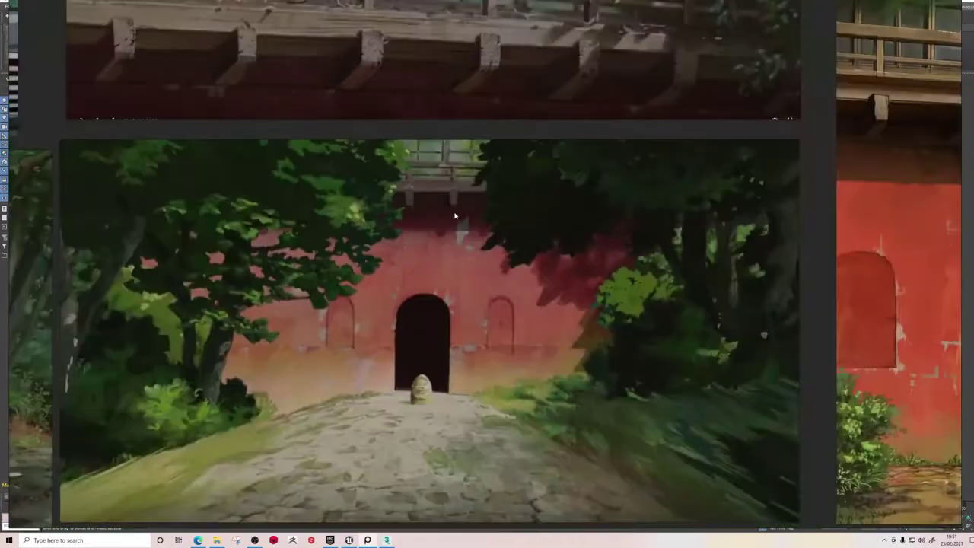
scroll(456, 217, down, 2)
middle_drag(432, 401, 417, 304)
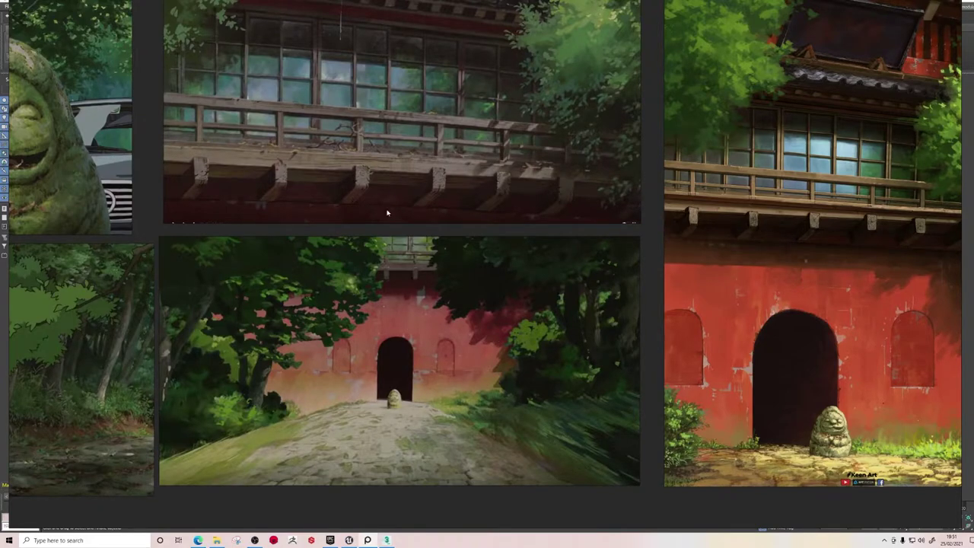
scroll(387, 213, up, 2)
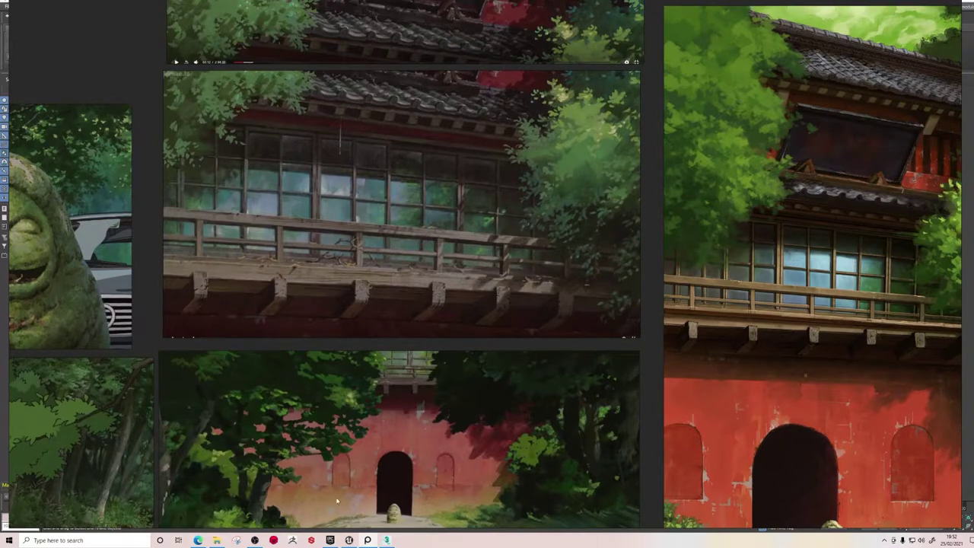
Return to 3ds Max and select the red balcony railing Balcony_01.
click(386, 541)
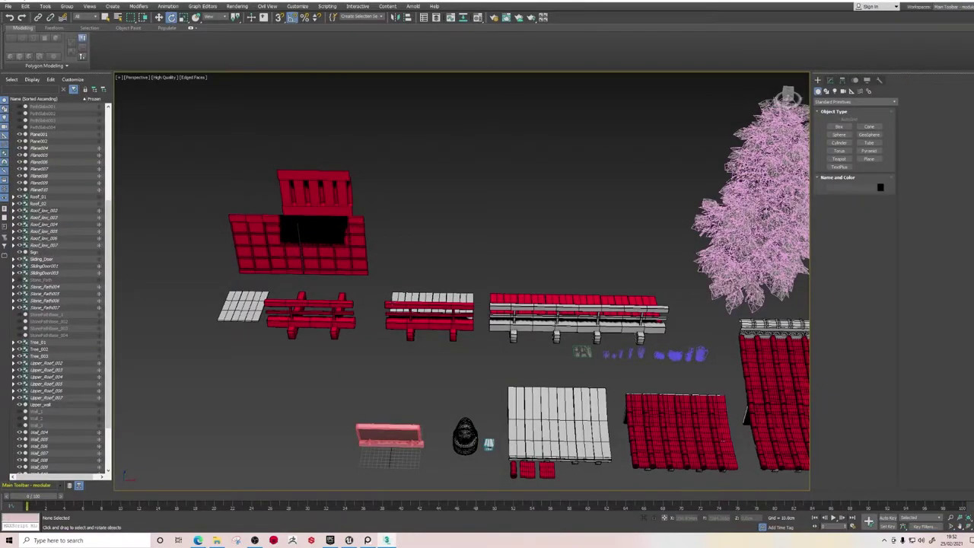
scroll(343, 320, up, 5)
alt+middle_drag(343, 334, 592, 311)
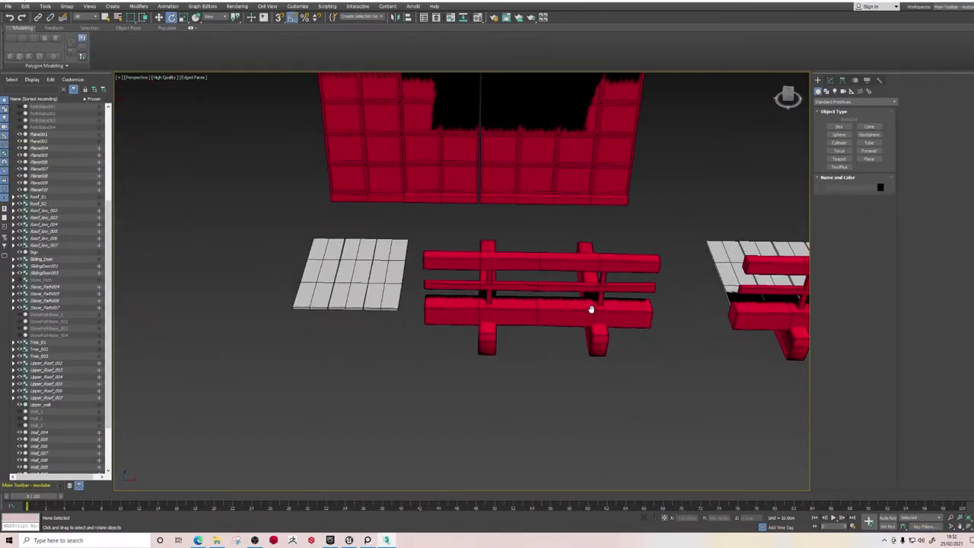
click(484, 310)
click(484, 310)
Examine the bevelled edges at the end of the balcony's top rail.
scroll(529, 296, up, 3)
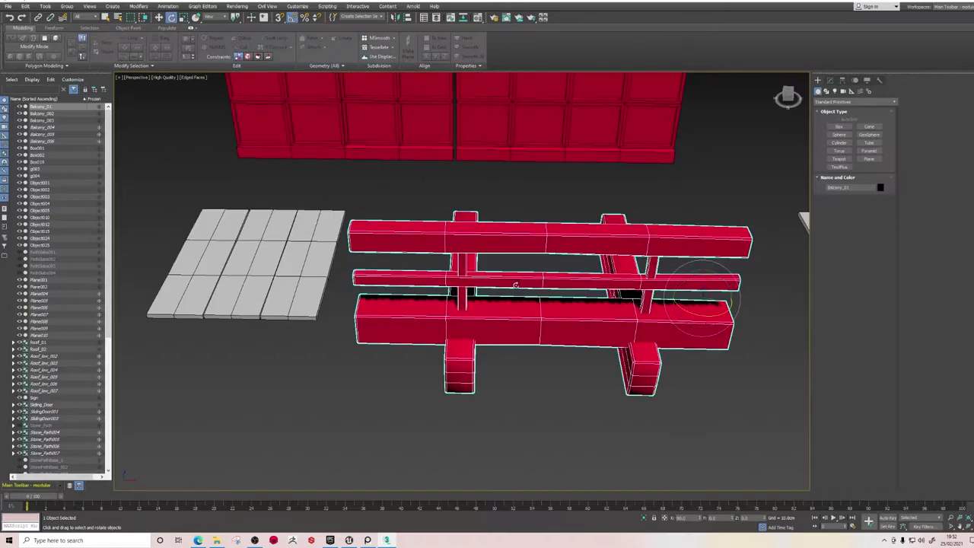
alt+middle_drag(536, 276, 491, 246)
scroll(490, 246, up, 5)
scroll(490, 251, down, 3)
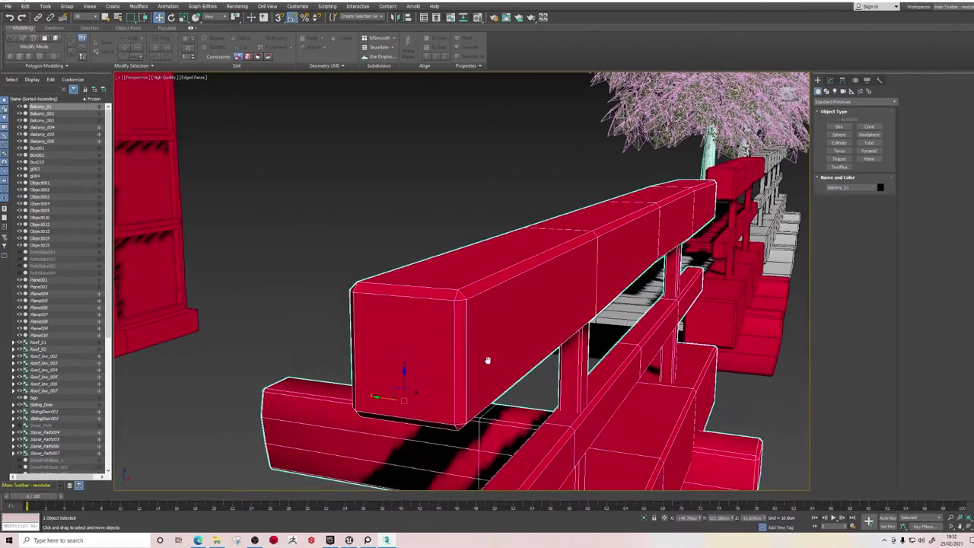
Examine the Balcony_01 railing's rails, posts, support beams and edge divisions from the end, the front and above.
middle_drag(488, 361, 436, 203)
scroll(436, 203, down, 1)
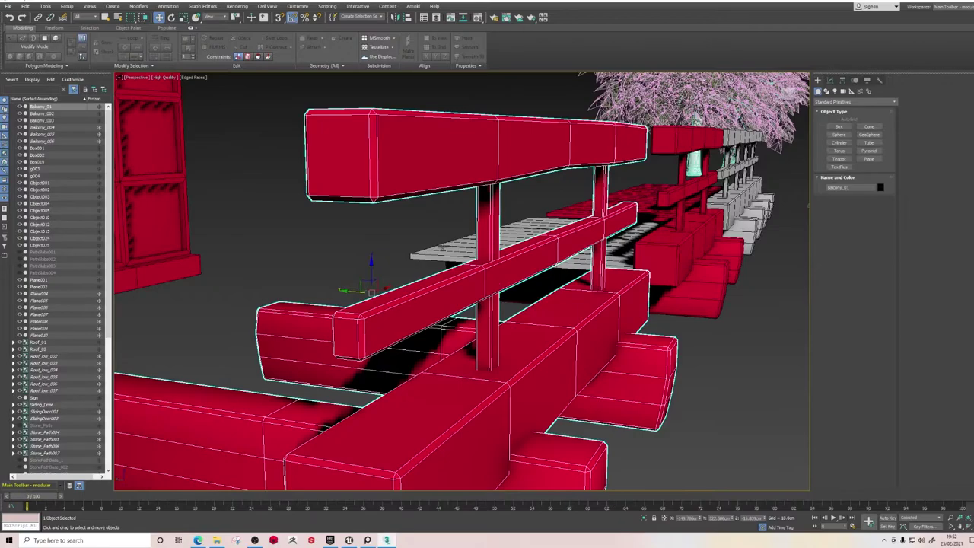
scroll(441, 247, down, 2)
alt+middle_drag(457, 373, 405, 373)
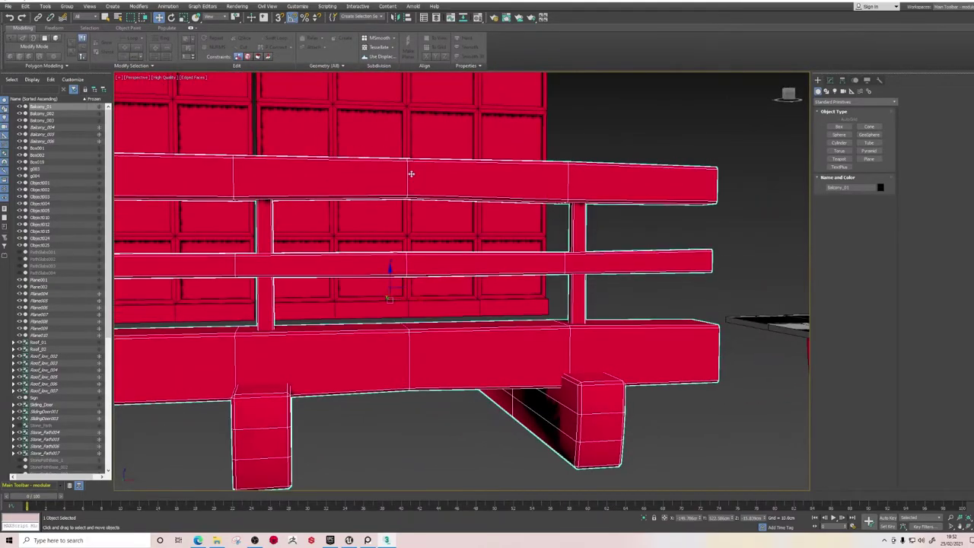
middle_drag(413, 253, 568, 269)
middle_drag(647, 332, 539, 296)
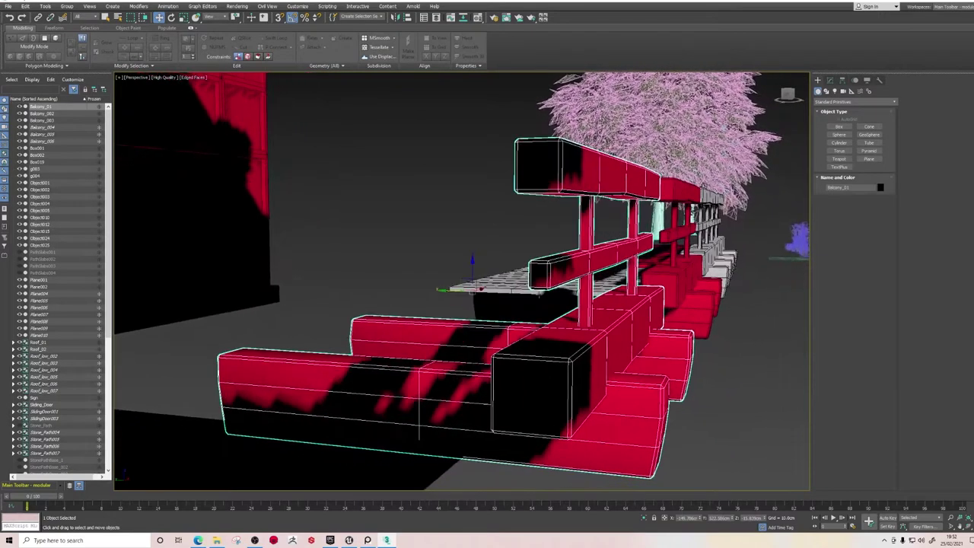
scroll(552, 327, down, 3)
alt+middle_drag(634, 304, 547, 358)
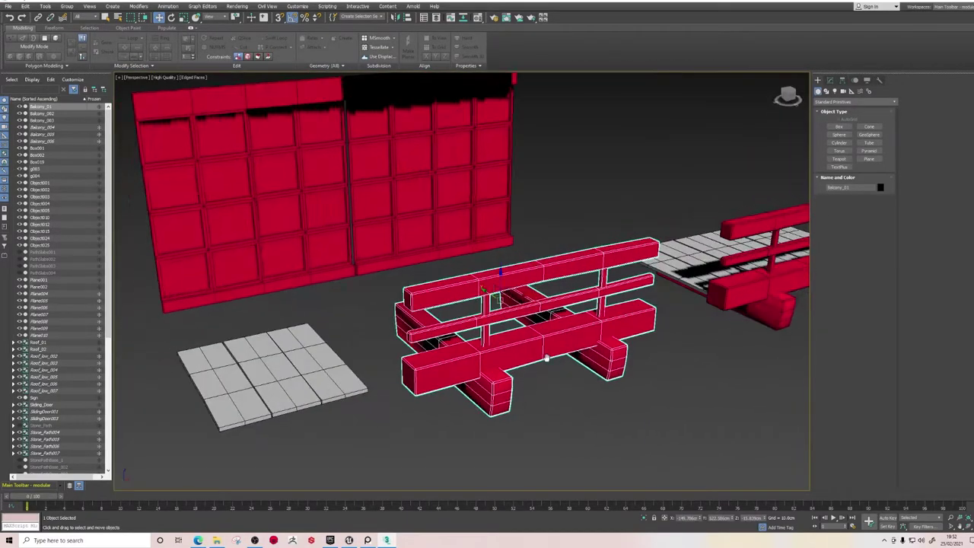
Select the separate plank floor Box001 beside the first railing and examine its layout from above.
scroll(468, 365, up, 3)
middle_drag(259, 374, 568, 337)
click(556, 335)
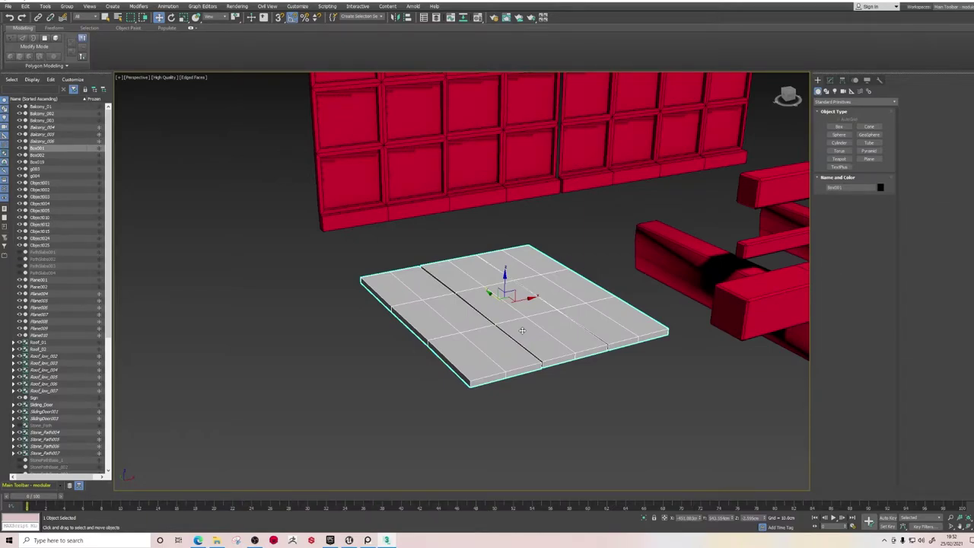
click(579, 250)
alt+middle_drag(578, 250, 485, 309)
scroll(505, 266, down, 3)
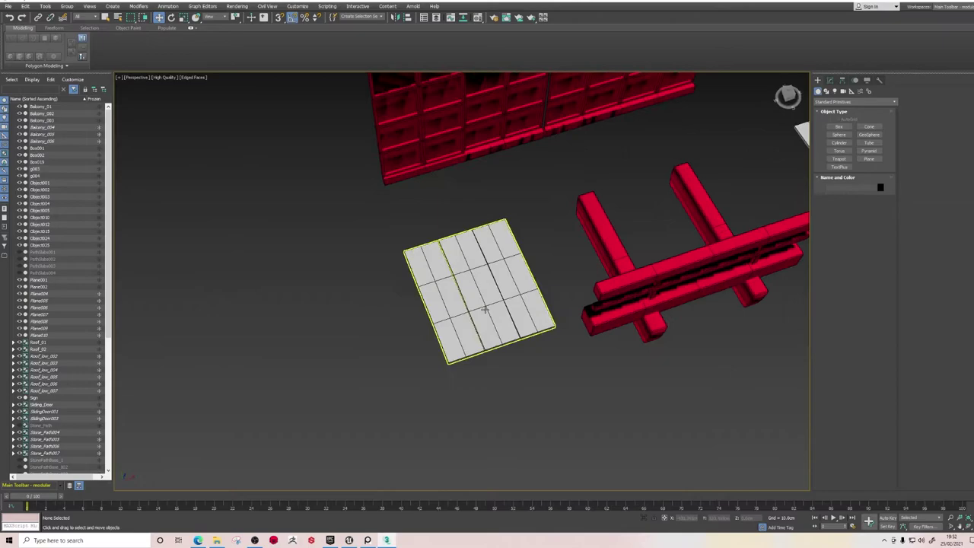
click(485, 309)
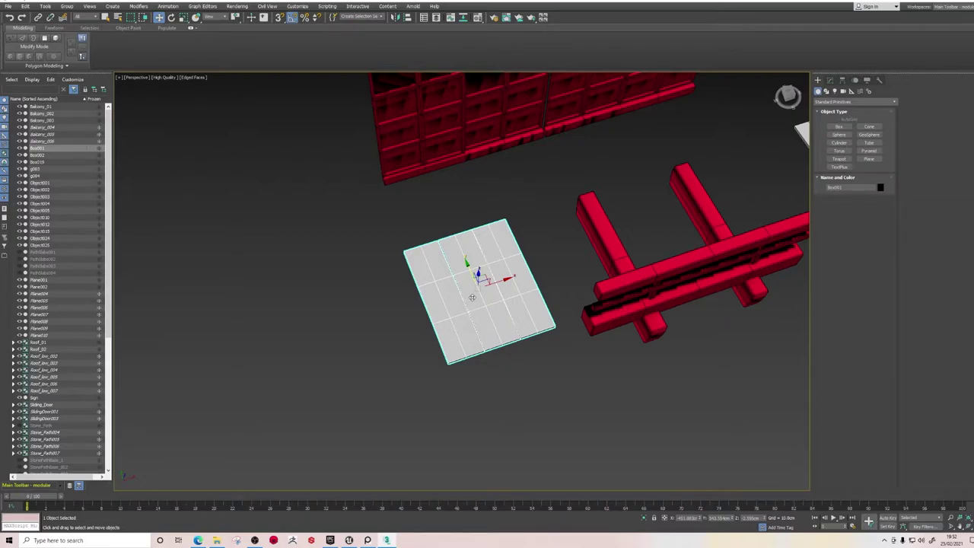
Compare the first two railings by selecting Balcony_002 and reselecting Balcony_01.
scroll(635, 318, down, 2)
alt+middle_drag(635, 319, 455, 351)
click(706, 321)
click(563, 325)
alt+middle_drag(564, 325, 545, 300)
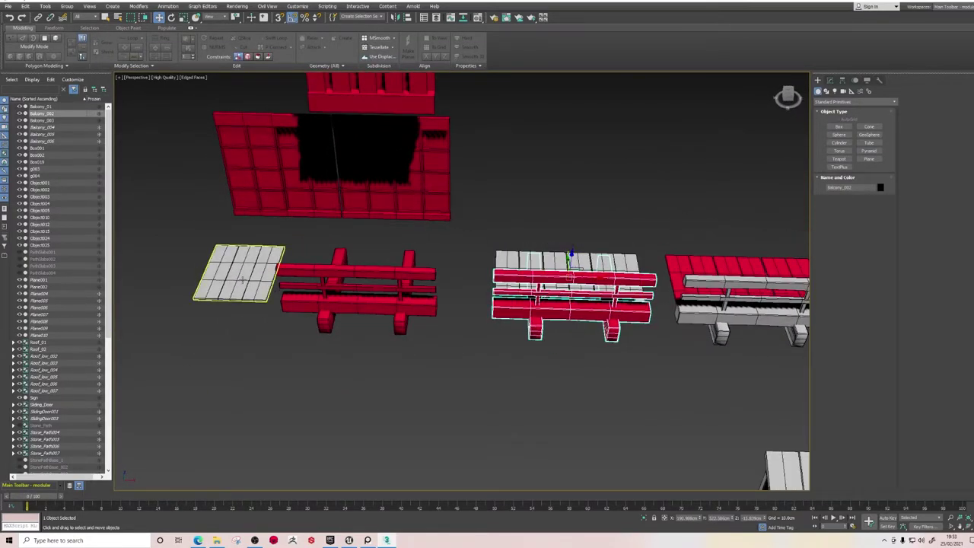
scroll(571, 293, up, 3)
click(256, 309)
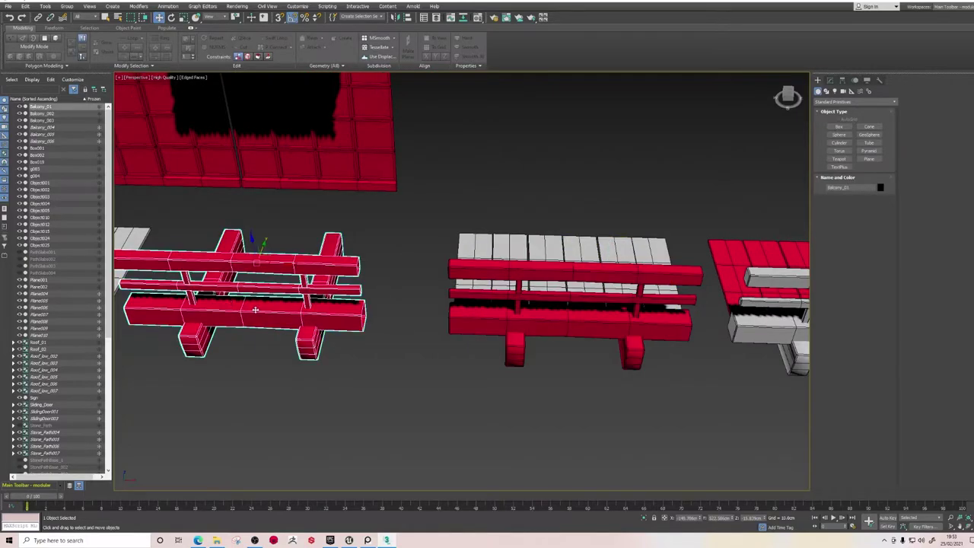
Examine the second balcony's railing and select its plank floor Box002 to see how it sits behind the rails.
scroll(652, 302, up, 2)
alt+middle_drag(652, 303, 579, 255)
scroll(488, 250, up, 5)
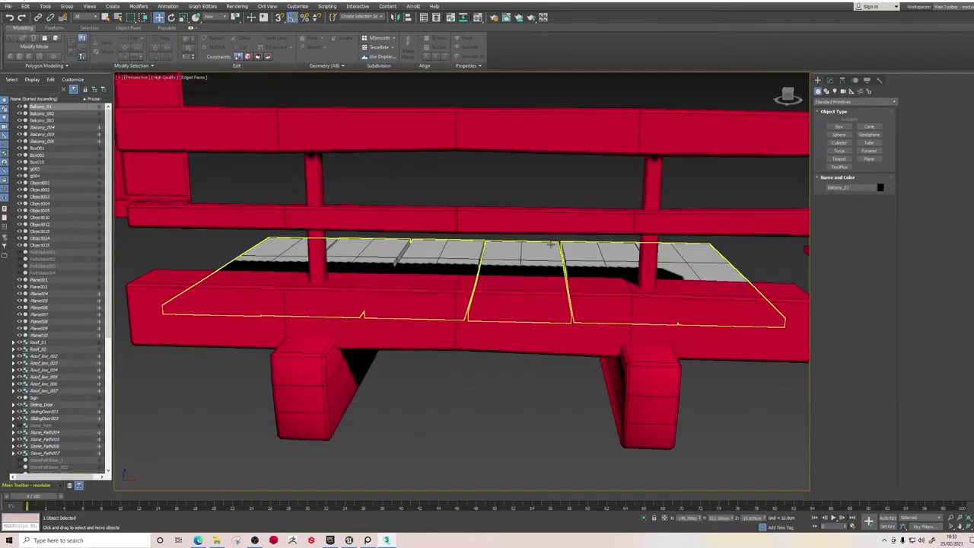
middle_drag(449, 240, 487, 251)
scroll(487, 250, down, 5)
alt+middle_drag(449, 163, 439, 229)
click(437, 221)
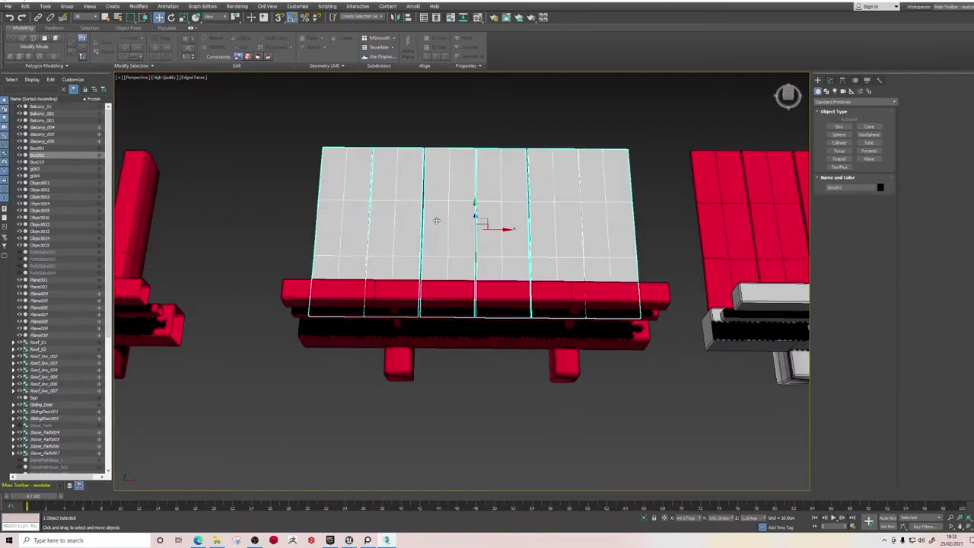
mouse_move(488, 300)
alt+middle_down()
mouse_move(526, 310)
mouse_move(681, 292)
mouse_move(633, 269)
mouse_move(627, 285)
mouse_move(529, 294)
mouse_move(480, 277)
mouse_move(519, 324)
mouse_move(487, 297)
alt+middle_up()
scroll(480, 278, down, 4)
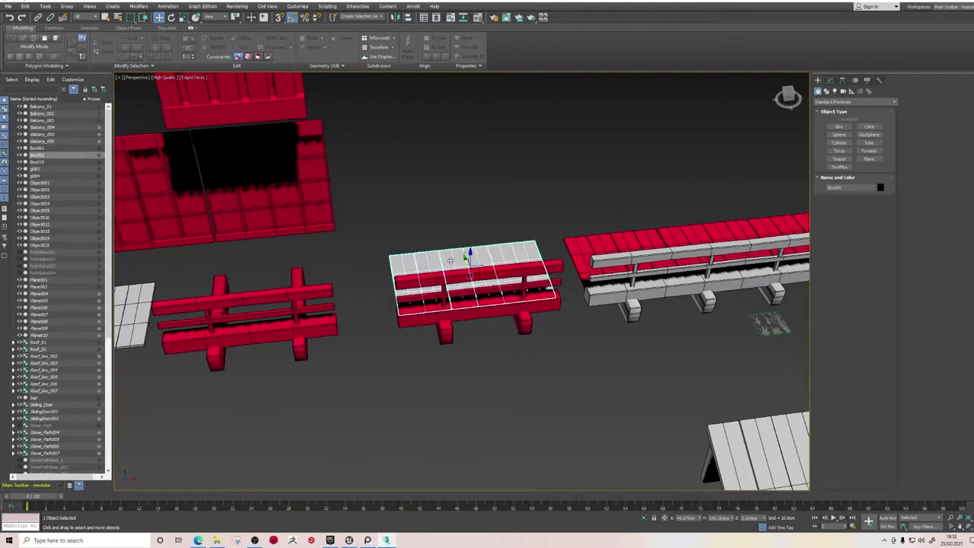
Select the Balcony_002 railing together with its plank floor Box002 and try to clone the pair.
click(481, 315)
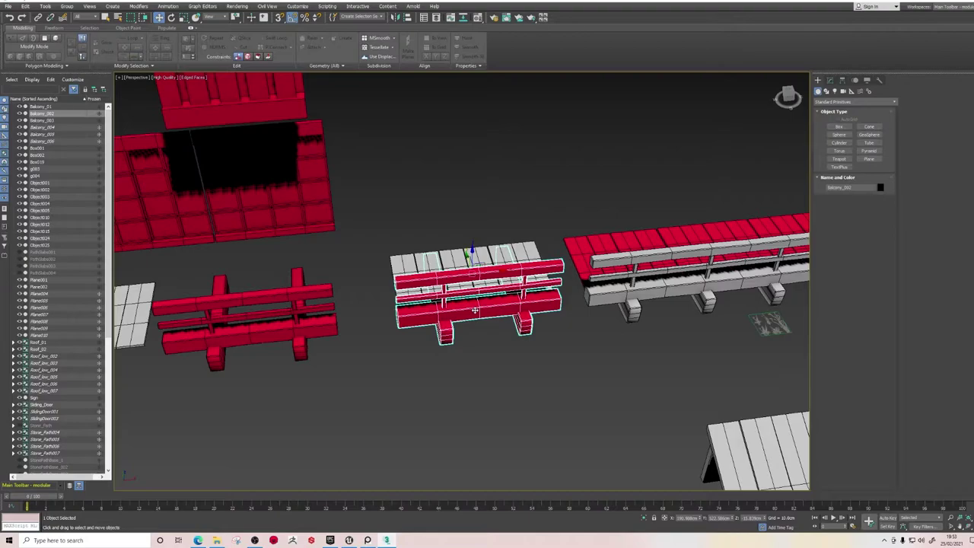
scroll(474, 310, up, 3)
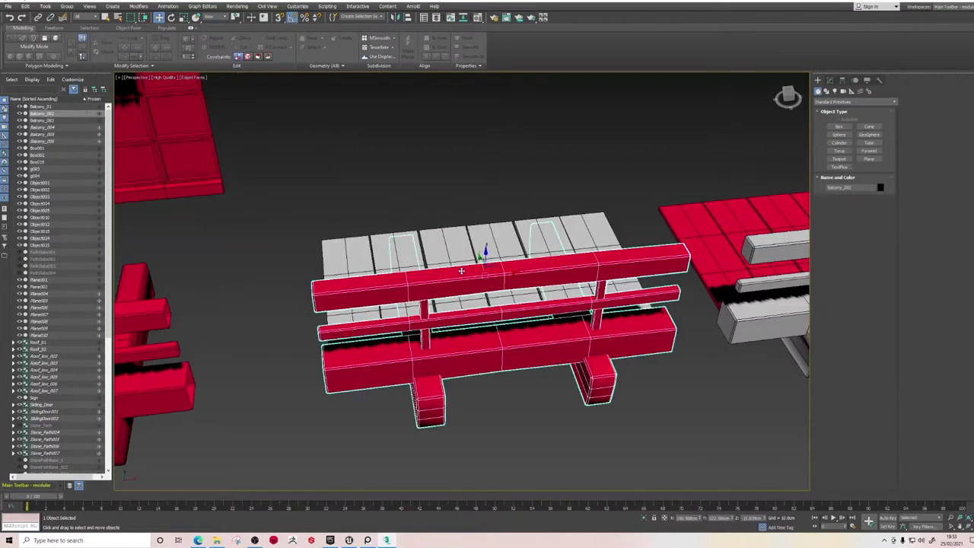
ctrl+click(457, 252)
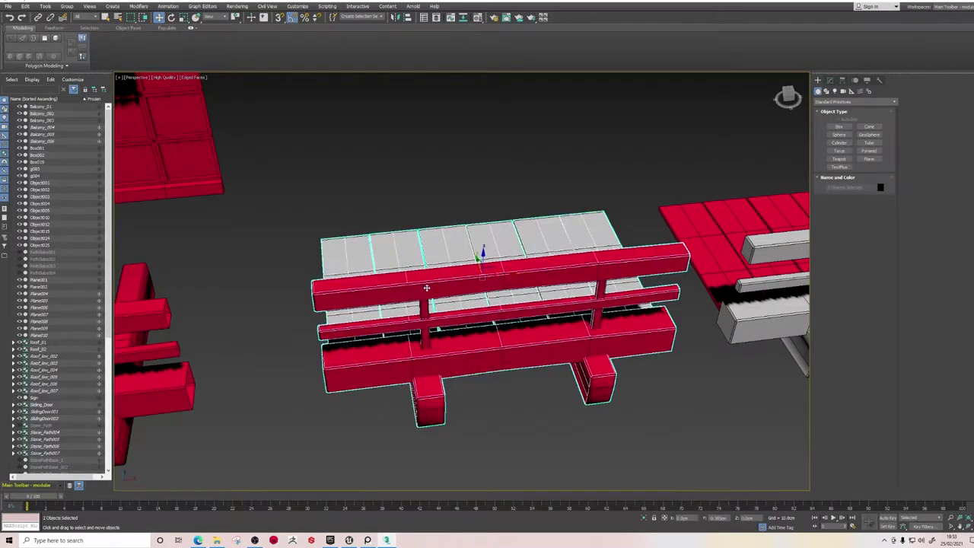
shift+drag(427, 288, 428, 297)
click(524, 298)
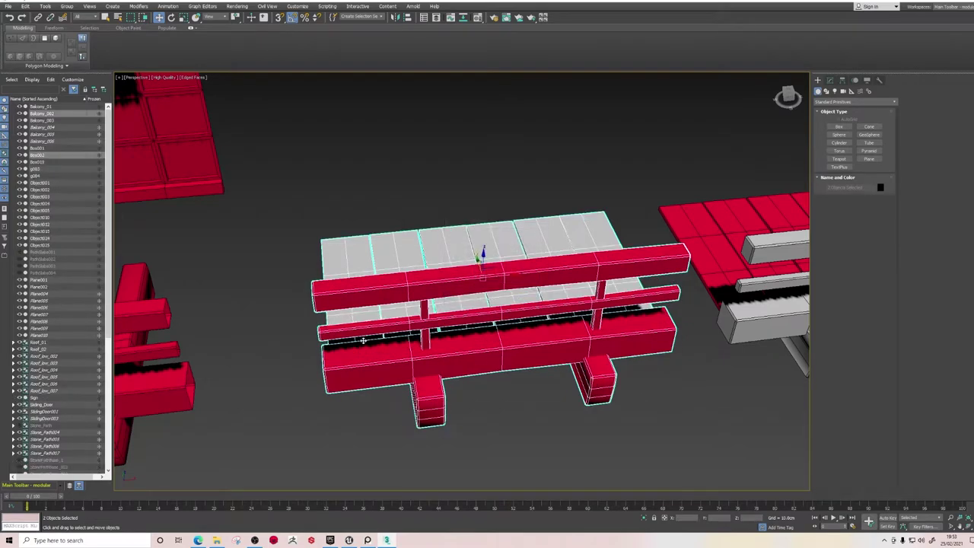
Select the longer combined balcony Balcony_003, compare it with the shorter pieces, and clear the selection.
scroll(366, 339, down, 4)
middle_drag(589, 348, 400, 335)
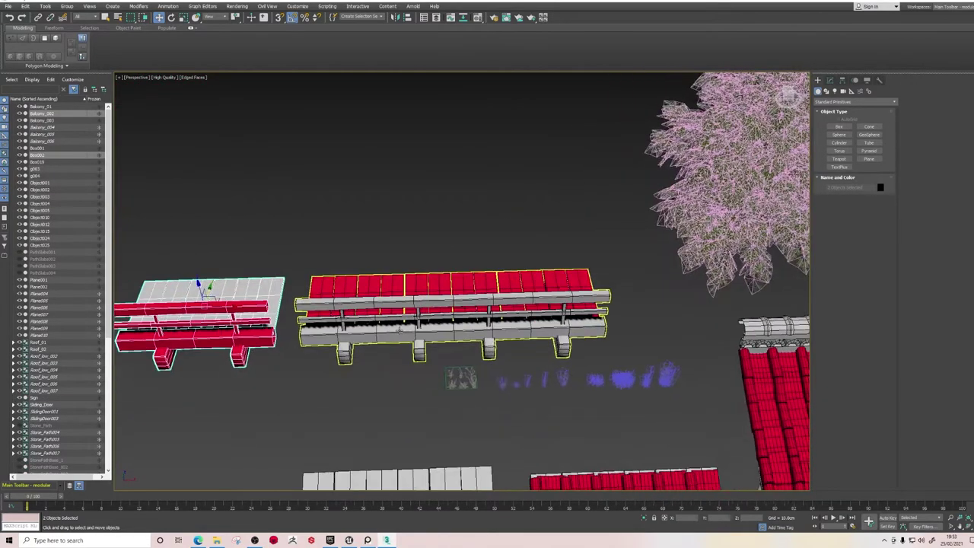
scroll(459, 208, up, 4)
drag(530, 350, 530, 350)
scroll(531, 344, down, 4)
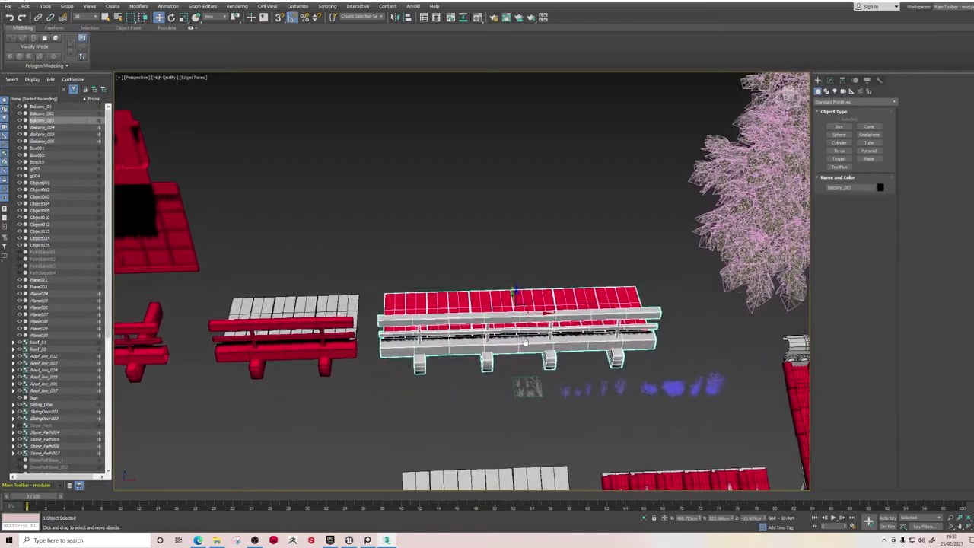
alt+middle_drag(524, 344, 548, 357)
click(465, 311)
Examine the long balcony's beam ends and supports, and frame Balcony_003 in the view.
scroll(465, 311, up, 5)
scroll(537, 344, down, 2)
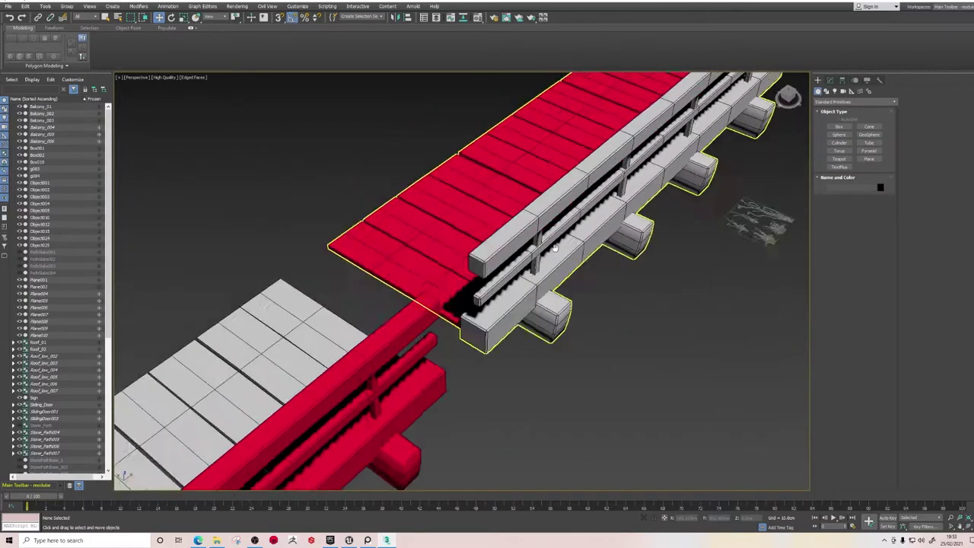
middle_drag(585, 213, 511, 332)
scroll(525, 344, up, 2)
scroll(539, 345, down, 2)
alt+middle_drag(335, 281, 538, 324)
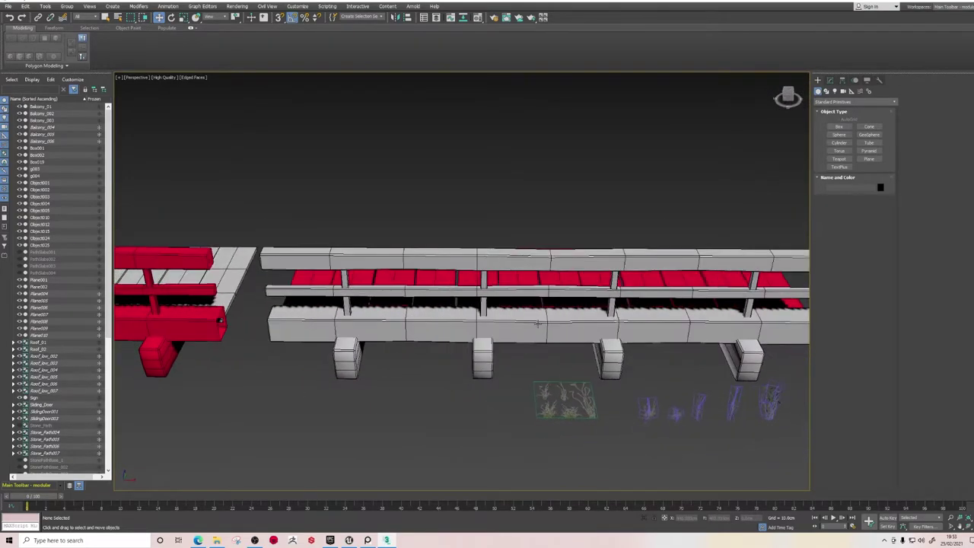
click(537, 323)
key(z)
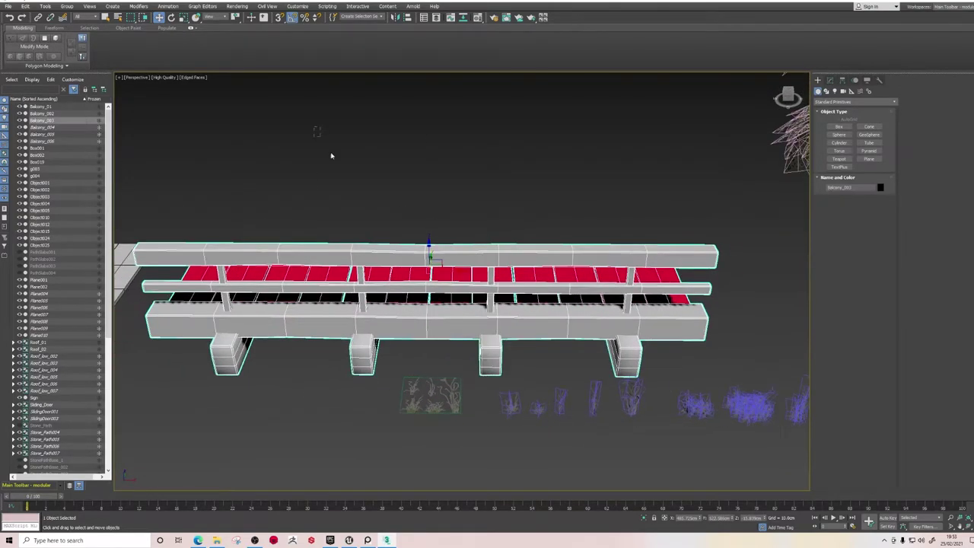
Inspect Balcony_003's joined floor and railing from above, deselecting and reselecting it as one object.
scroll(449, 303, down, 5)
alt+middle_drag(446, 267, 409, 298)
scroll(456, 266, up, 4)
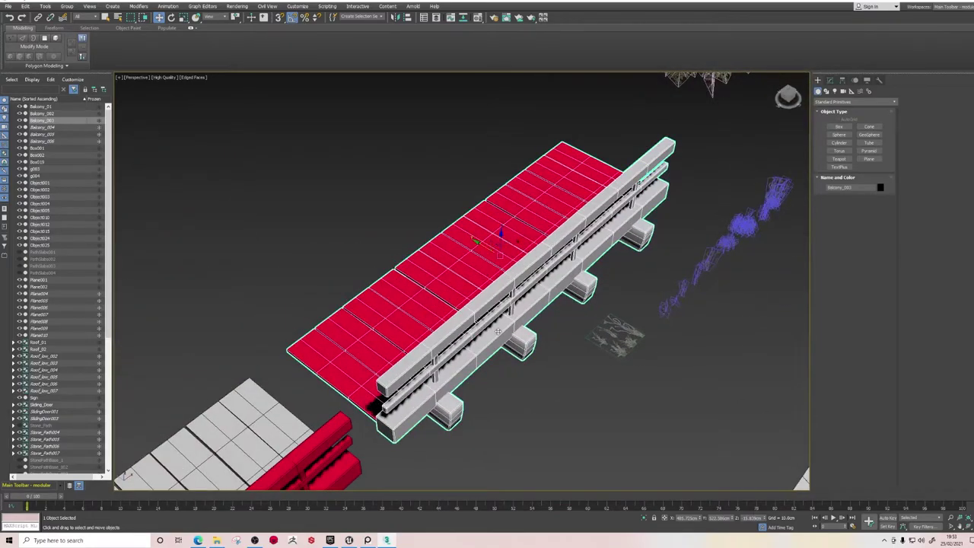
click(409, 207)
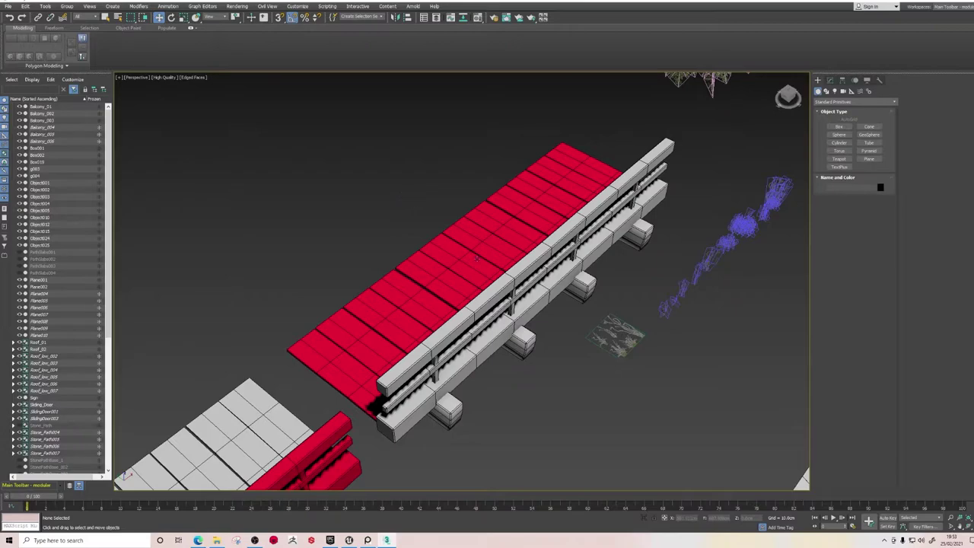
click(469, 301)
Compare the long balcony with the separate floor and shorter balcony pieces, and clear the selection.
scroll(475, 328, down, 4)
middle_drag(431, 356, 607, 161)
scroll(411, 237, up, 4)
scroll(411, 237, down, 6)
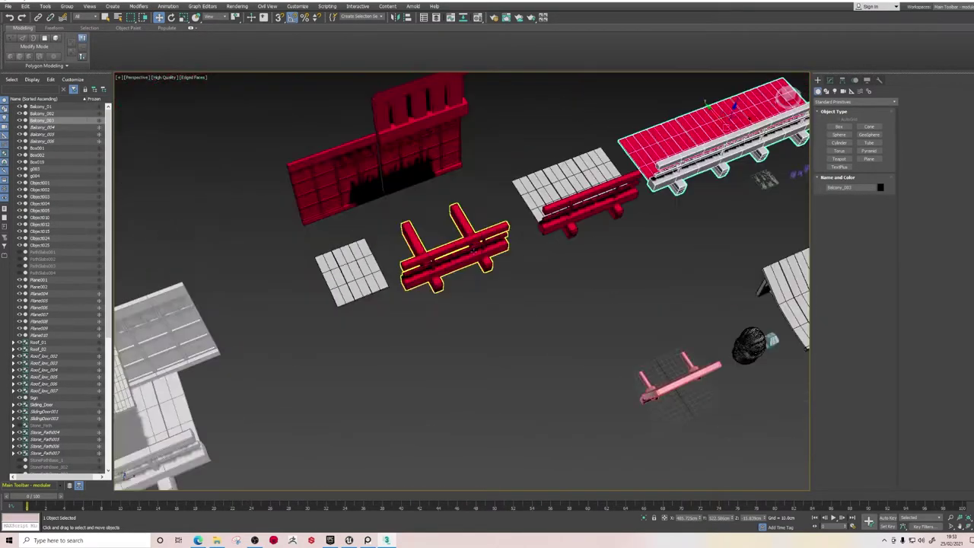
scroll(609, 211, up, 3)
scroll(609, 211, up, 2)
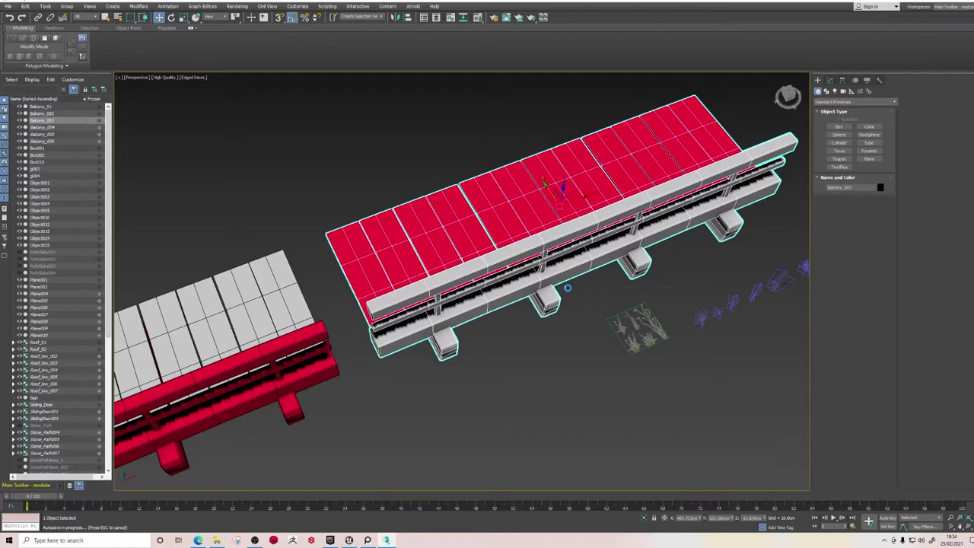
click(568, 291)
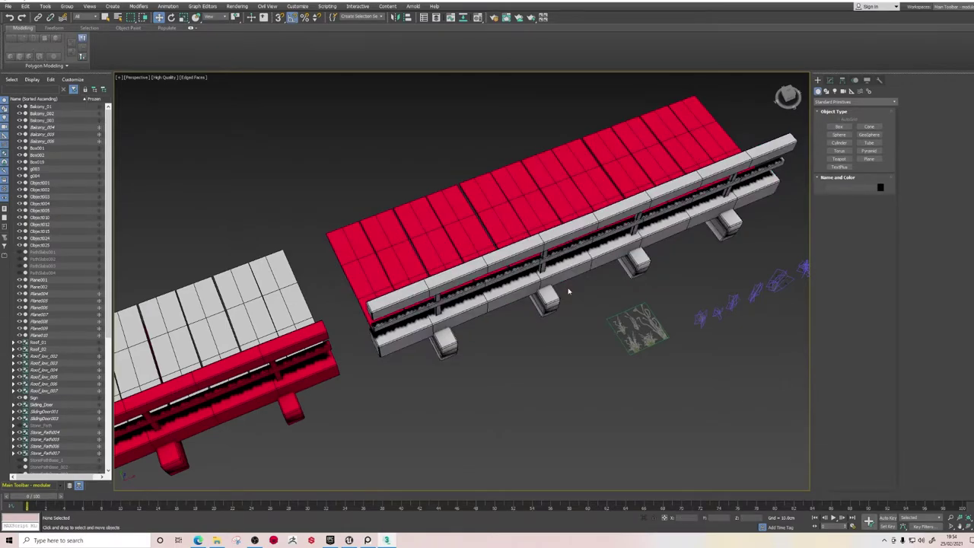
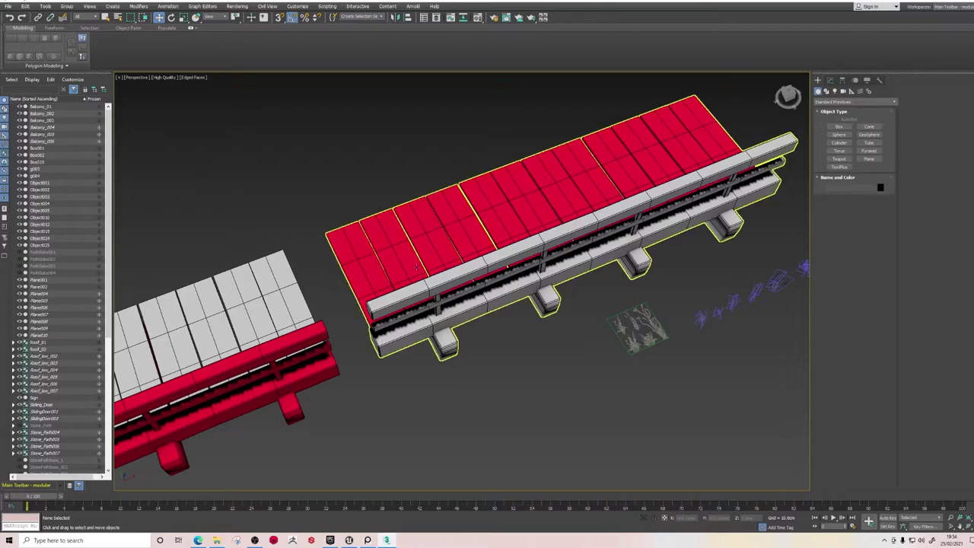
Switch to the reference board and examine the image of the wooden balcony and gridded windows up close.
click(438, 236)
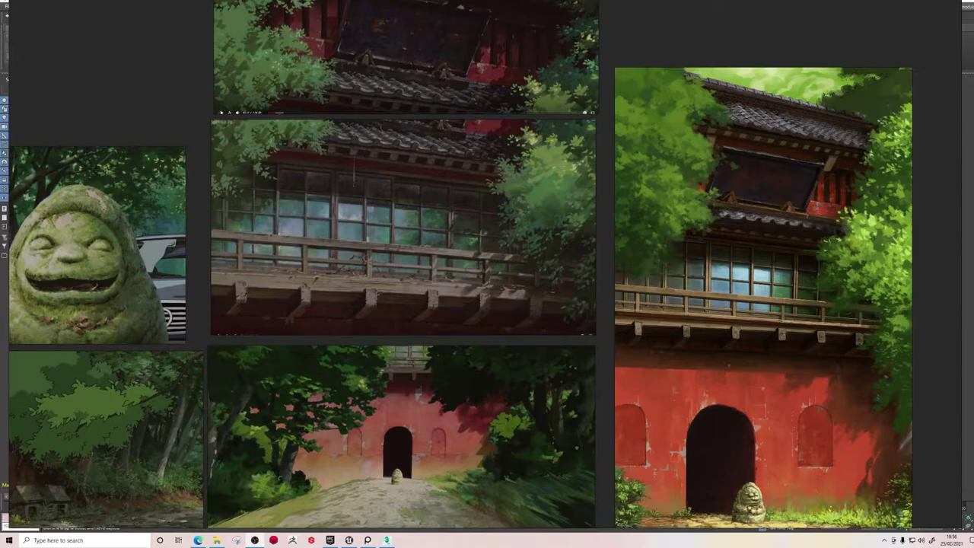
scroll(271, 298, up, 5)
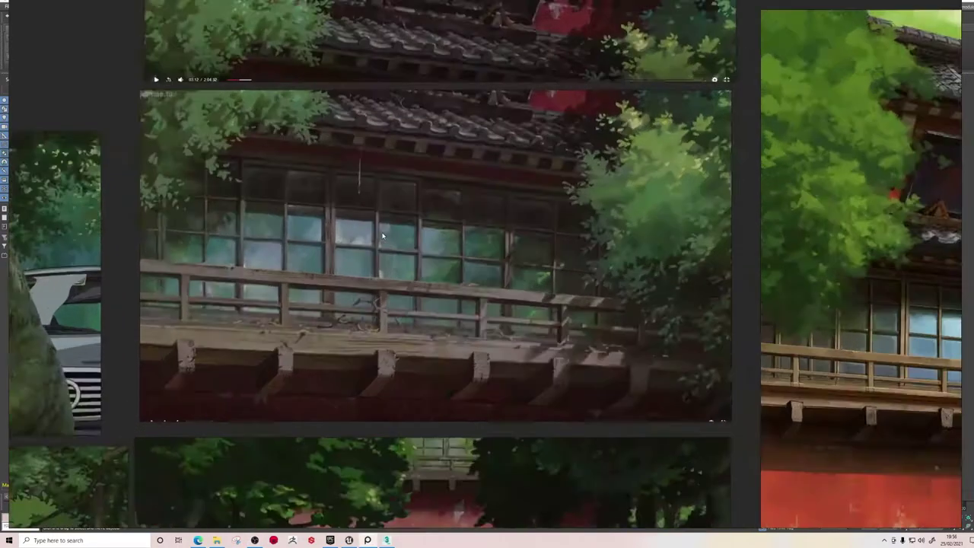
scroll(383, 238, up, 5)
scroll(389, 231, down, 6)
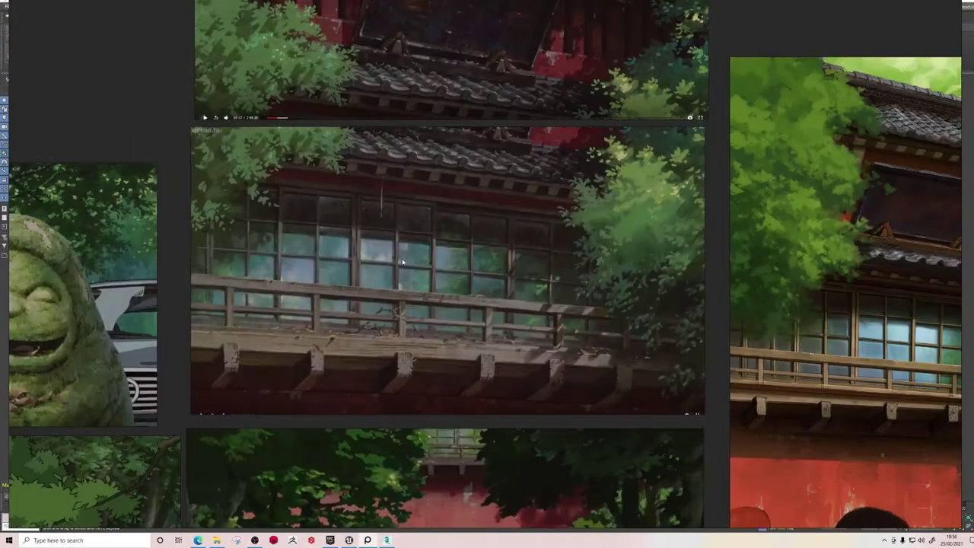
scroll(403, 262, up, 5)
scroll(381, 237, down, 3)
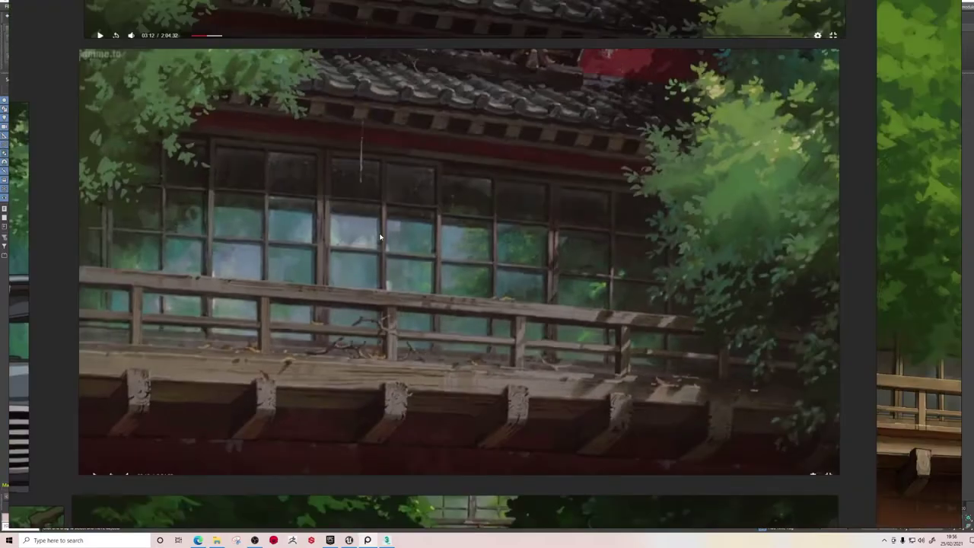
Return to 3ds Max and move Wall_Window_1 and the Sliding_Door group together into the open space below the upper wall.
click(387, 539)
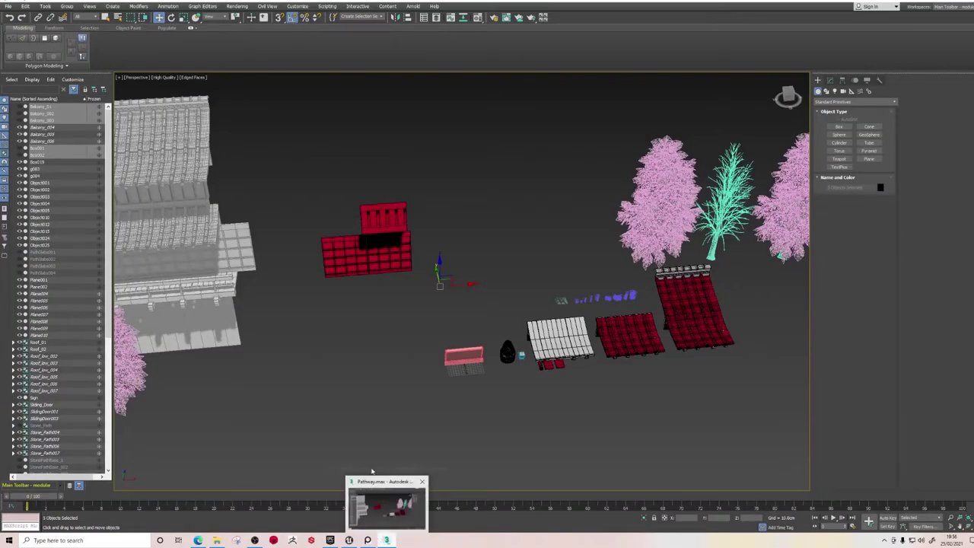
scroll(388, 352, up, 5)
scroll(328, 176, down, 2)
middle_drag(328, 176, 376, 312)
click(376, 280)
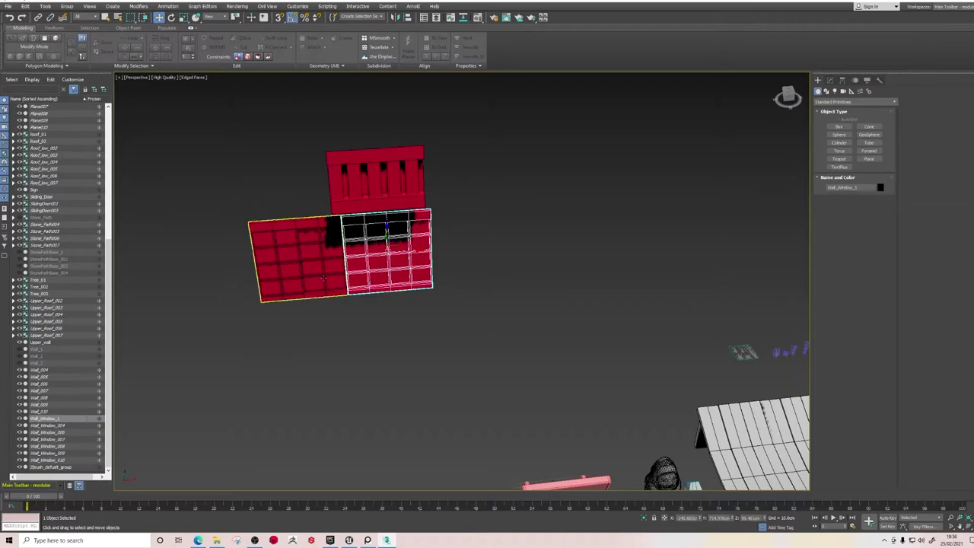
ctrl+click(322, 278)
drag(326, 251, 472, 380)
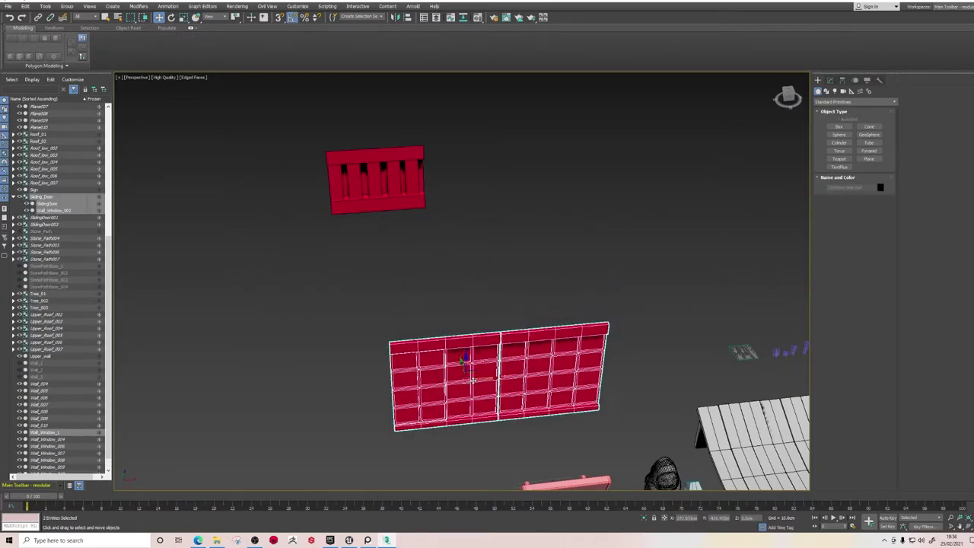
Select only the Sliding_Door group and examine its panelled front up close.
scroll(472, 379, down, 1)
scroll(487, 403, up, 5)
click(384, 355)
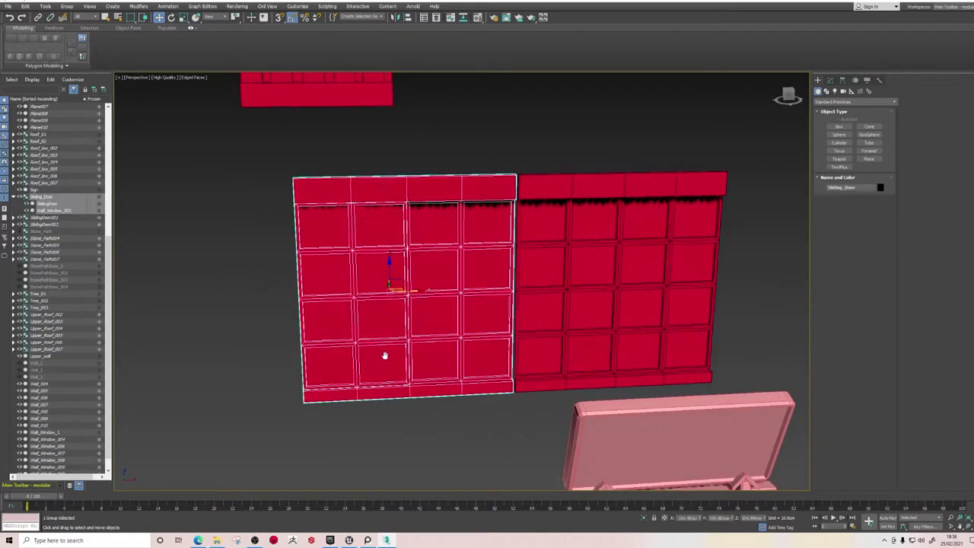
Examine the Sliding_Door group's frame depth from several angles alongside the adjoining Wall_Window_1 piece.
alt+middle_drag(385, 355, 398, 374)
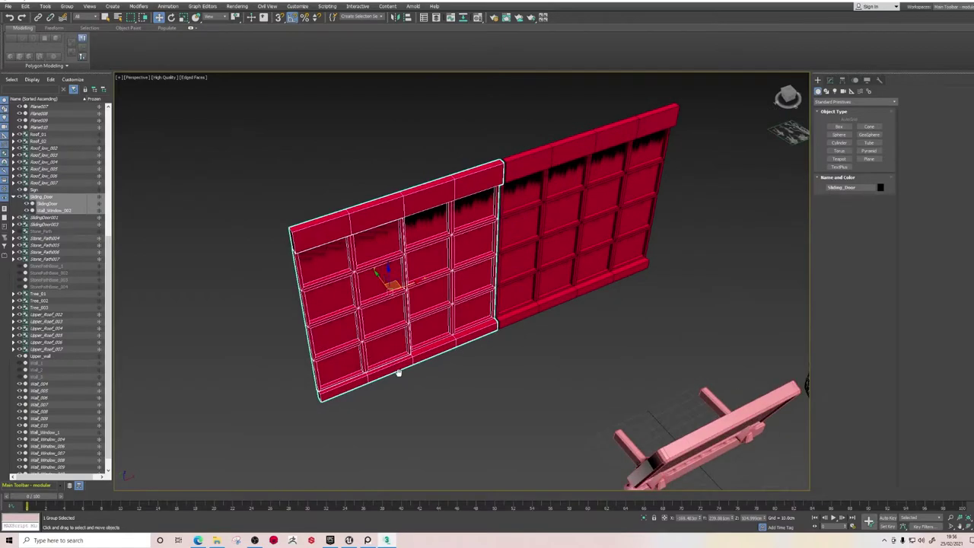
click(554, 347)
alt+middle_drag(536, 351, 506, 281)
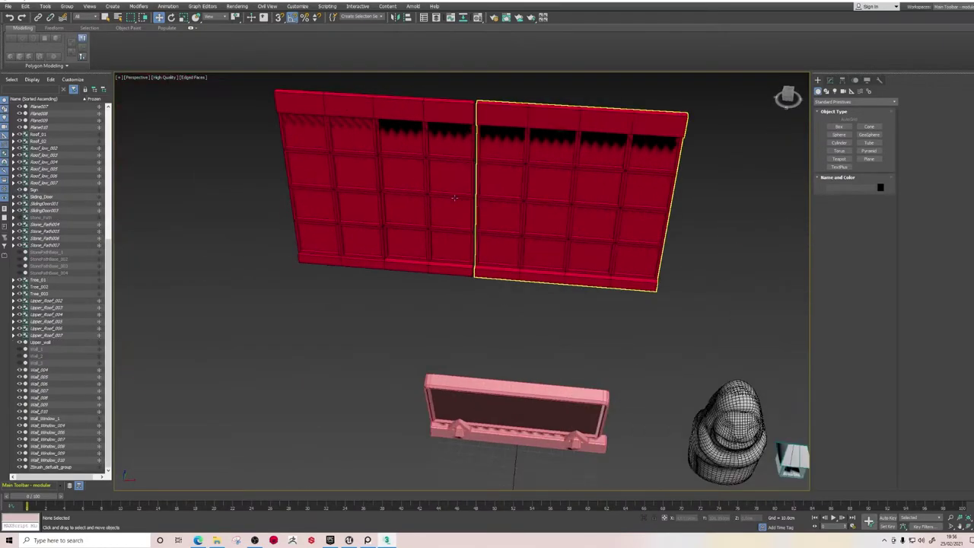
click(430, 209)
scroll(426, 204, up, 3)
alt+middle_drag(417, 200, 453, 245)
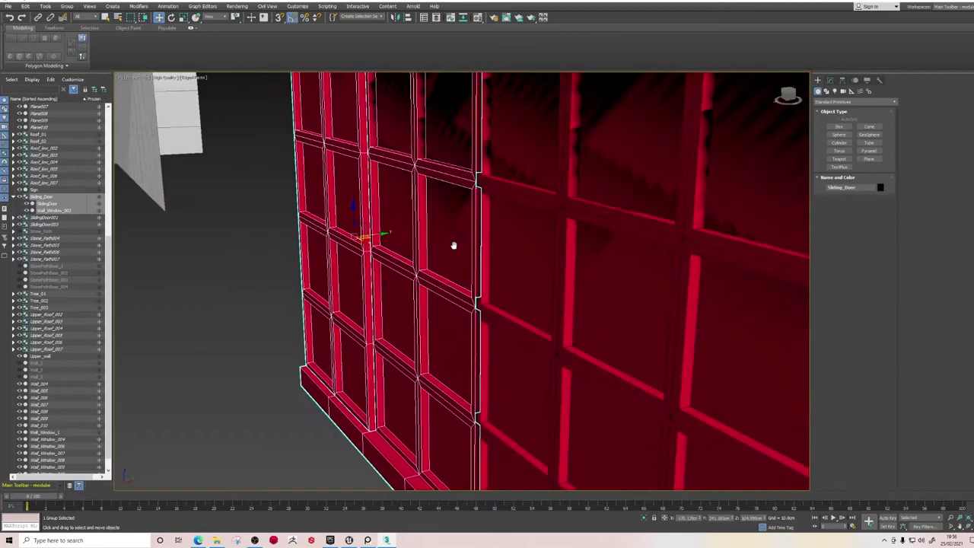
alt+middle_drag(326, 331, 489, 170)
alt+middle_drag(443, 143, 427, 192)
scroll(427, 192, down, 6)
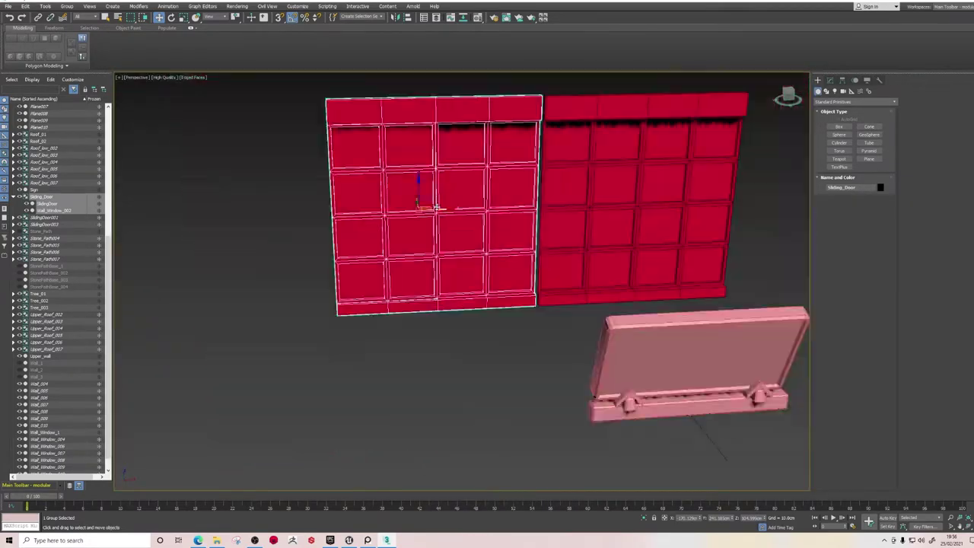
Compare Wall_Window_1 with the Sliding_Door group by selecting each in turn, leaving only Wall_Window_1 selected.
scroll(427, 300, up, 5)
click(644, 235)
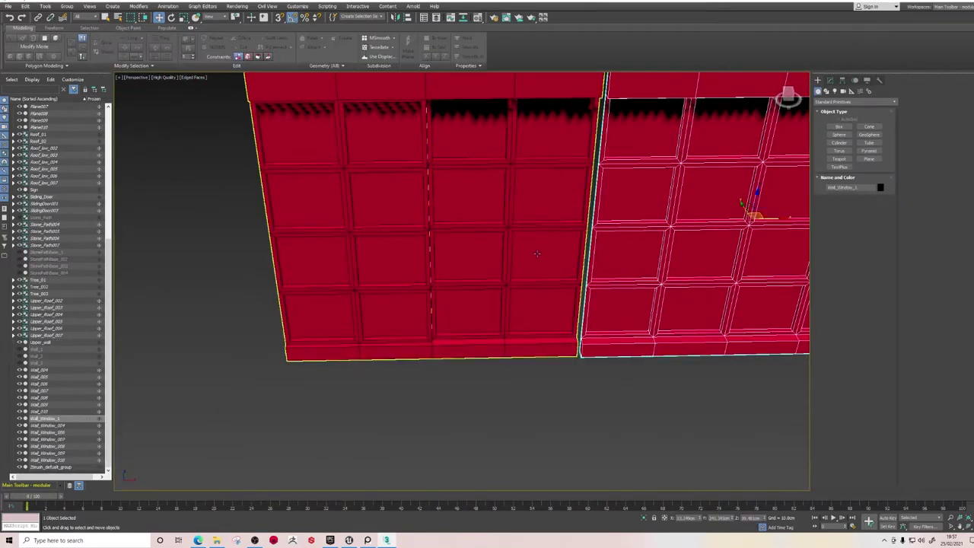
click(540, 264)
click(438, 408)
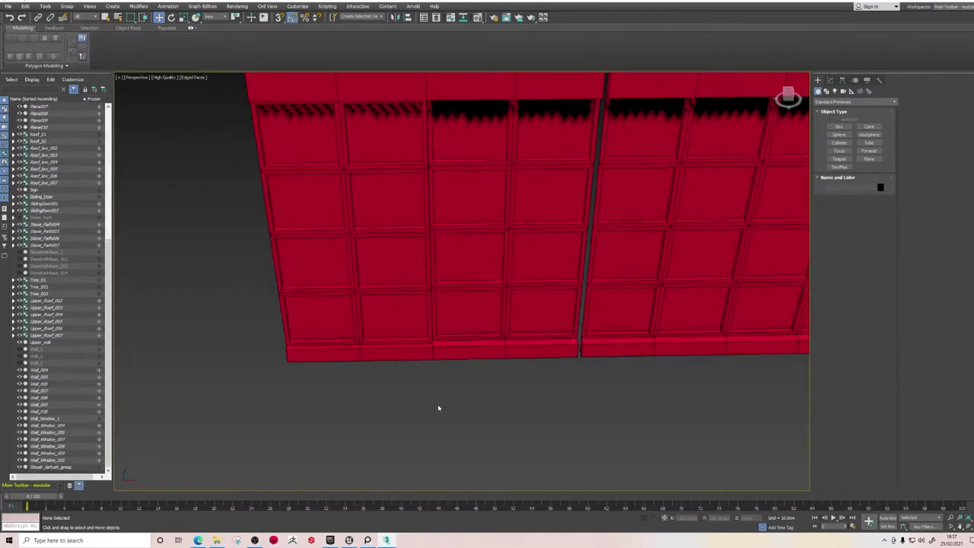
middle_drag(445, 394, 359, 383)
click(577, 254)
middle_drag(549, 288, 472, 346)
alt+middle_drag(472, 346, 533, 320)
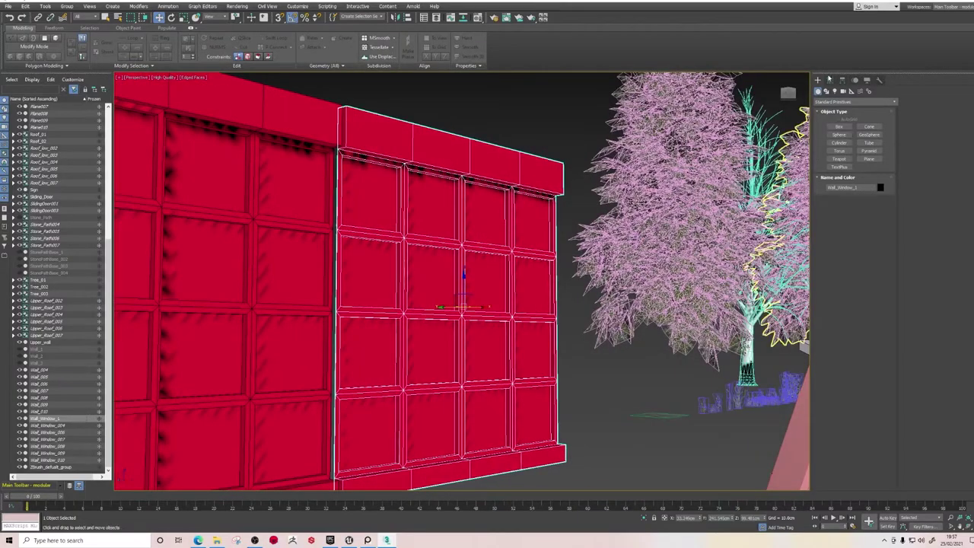
Try to clone half of Wall_Window_1's gridded window polygons, excluding the upper and lower trims, as an element in front of the wall.
click(830, 80)
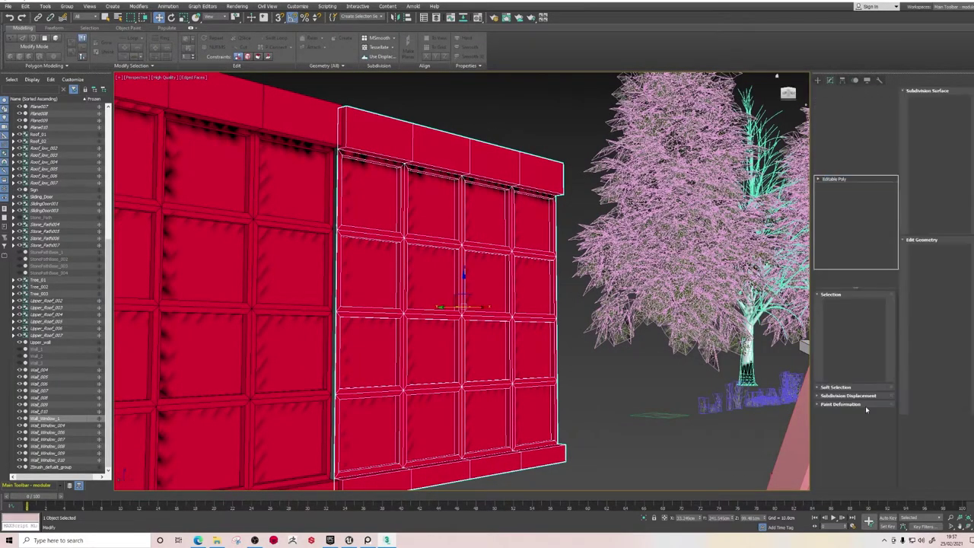
click(862, 303)
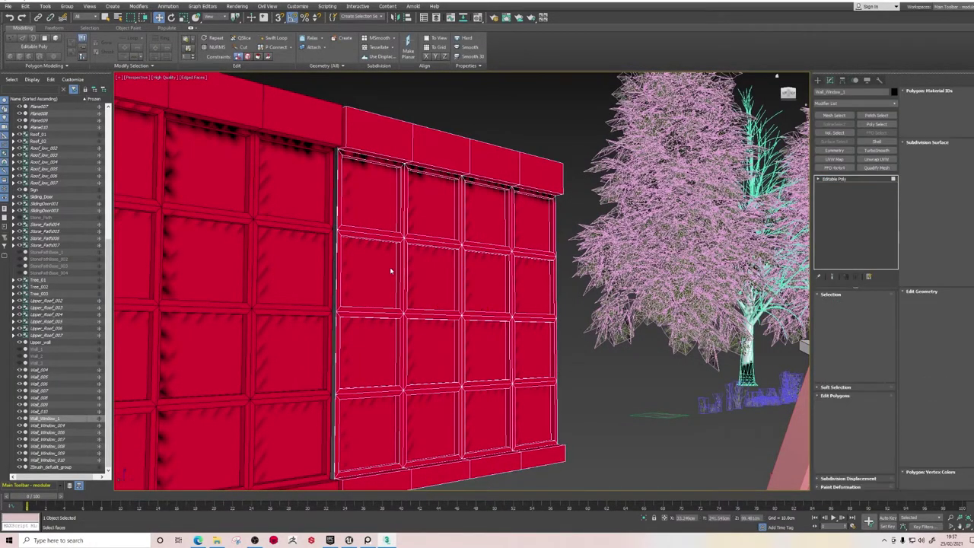
scroll(366, 271, up, 3)
alt+middle_drag(287, 191, 281, 184)
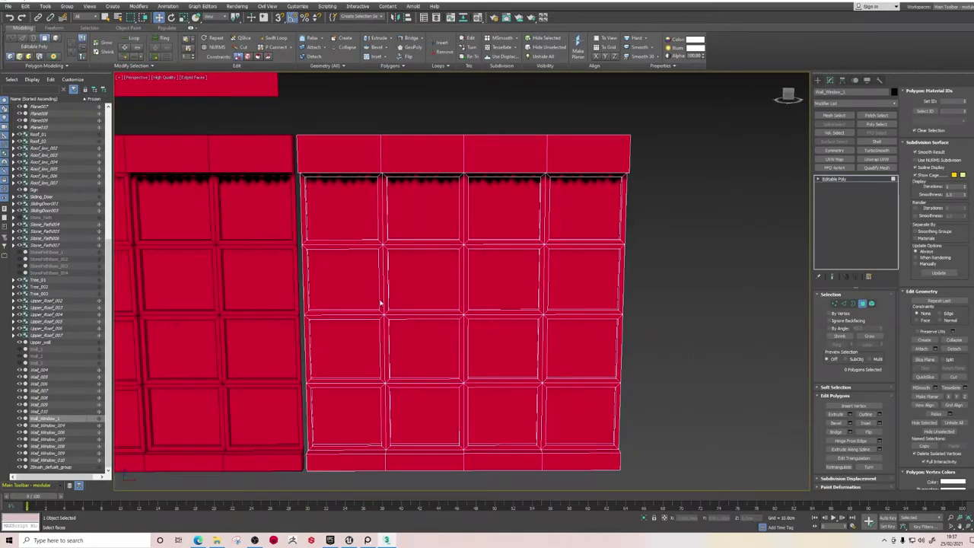
drag(468, 458, 464, 453)
alt+middle_drag(449, 365, 427, 323)
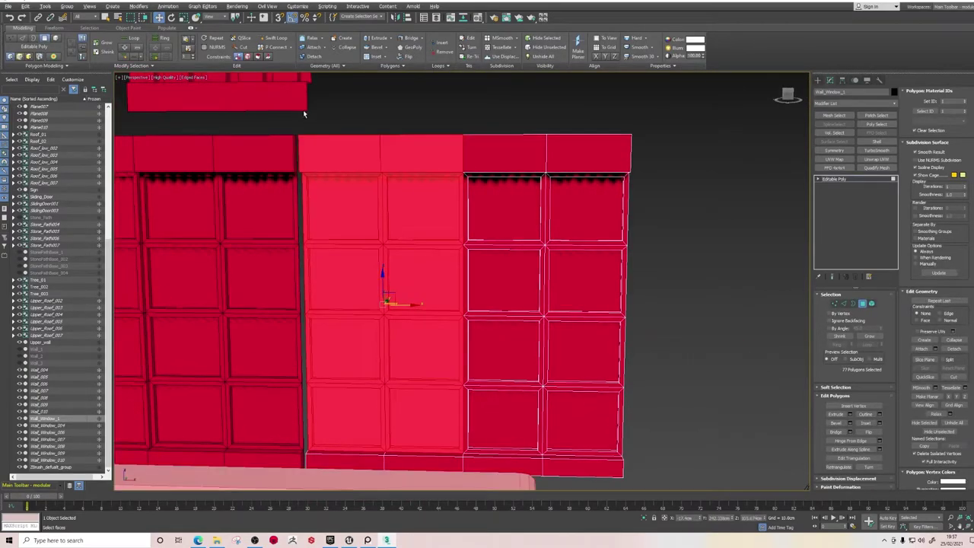
alt+drag(305, 115, 420, 158)
alt+middle_drag(492, 218, 406, 308)
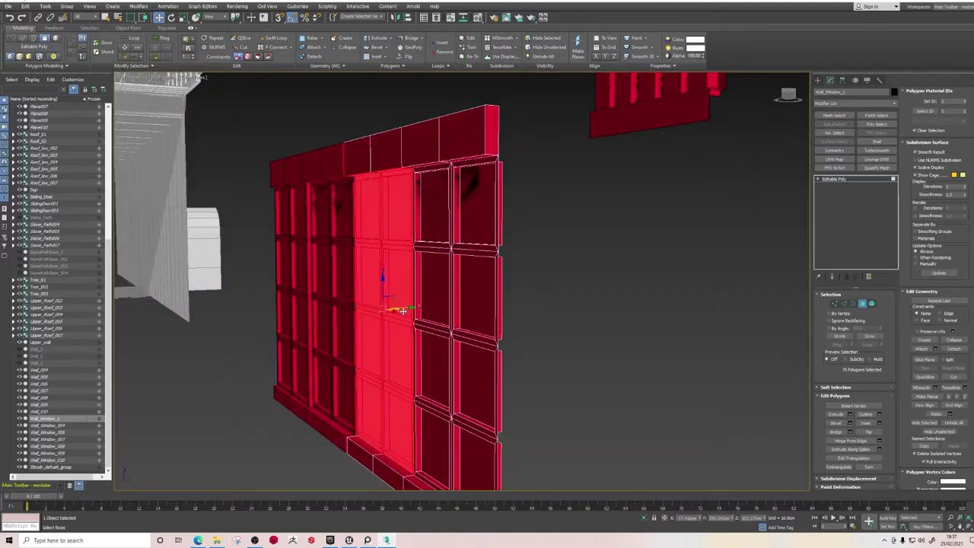
shift+drag(405, 308, 383, 307)
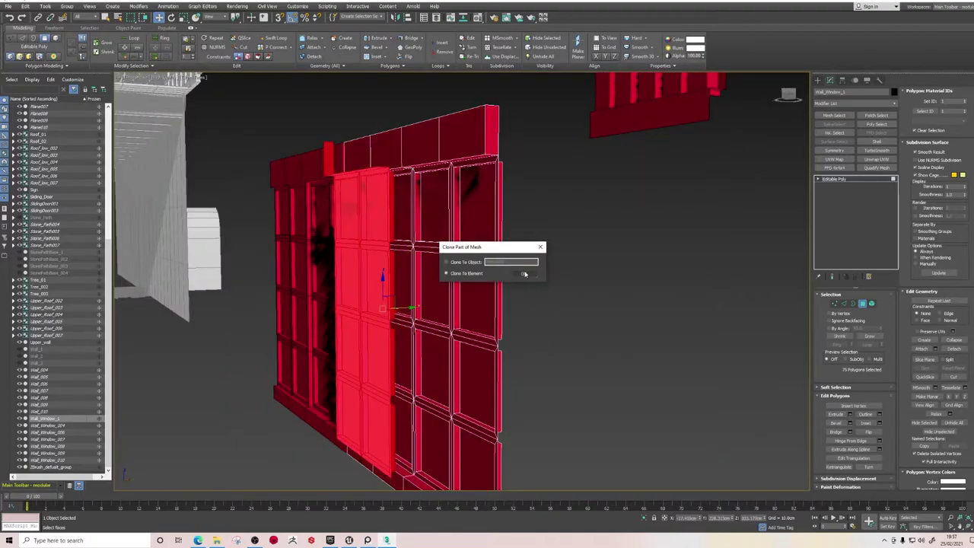
key(Return)
key(ctrl+z)
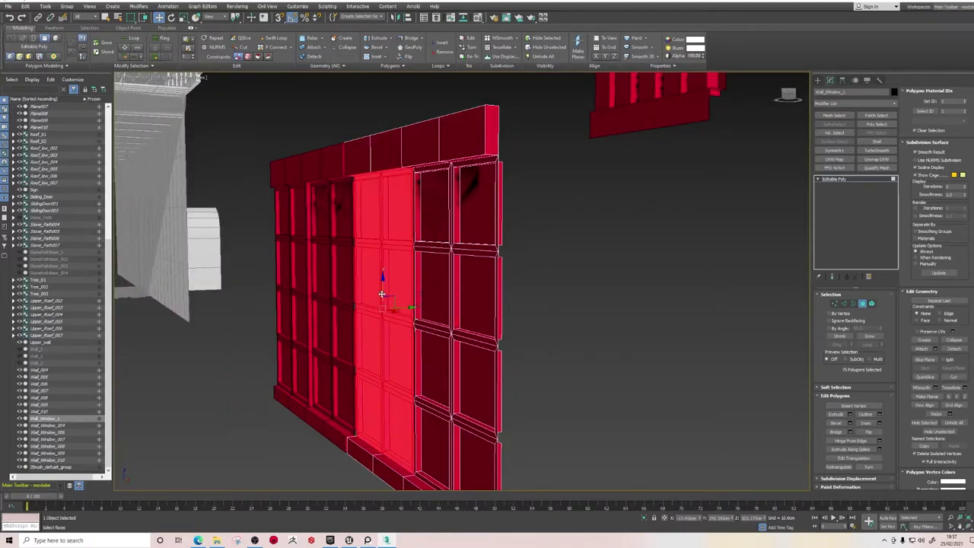
Examine the selected window polygons against the neighbouring sliding door up close, and clear the polygon selection.
alt+middle_drag(389, 308, 409, 307)
scroll(166, 347, up, 5)
middle_drag(165, 348, 403, 243)
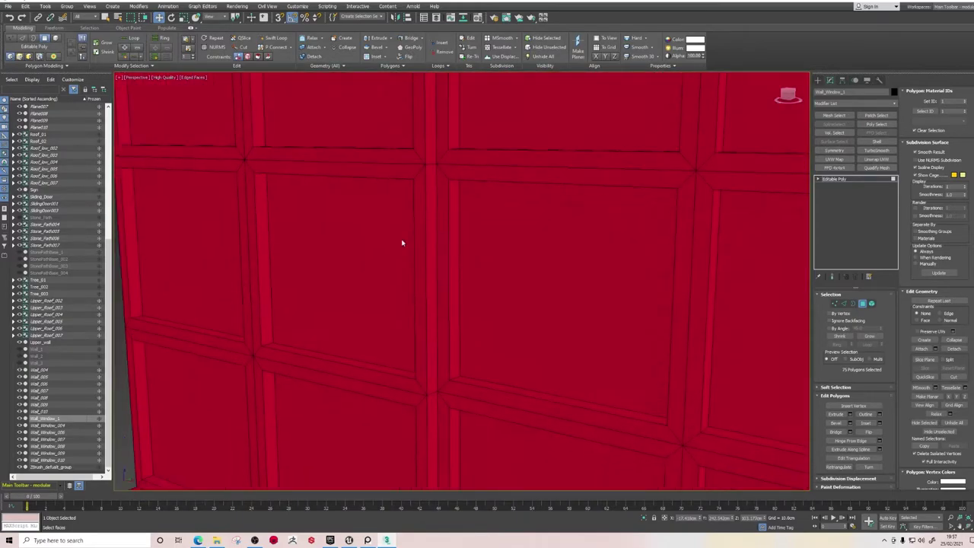
scroll(457, 220, down, 4)
middle_drag(456, 220, 227, 406)
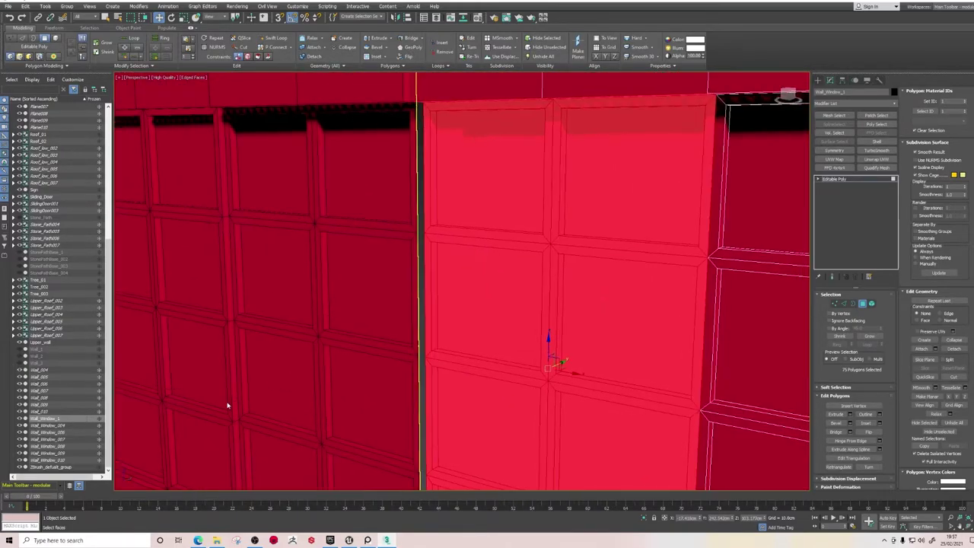
scroll(275, 360, down, 4)
alt+middle_drag(351, 328, 373, 300)
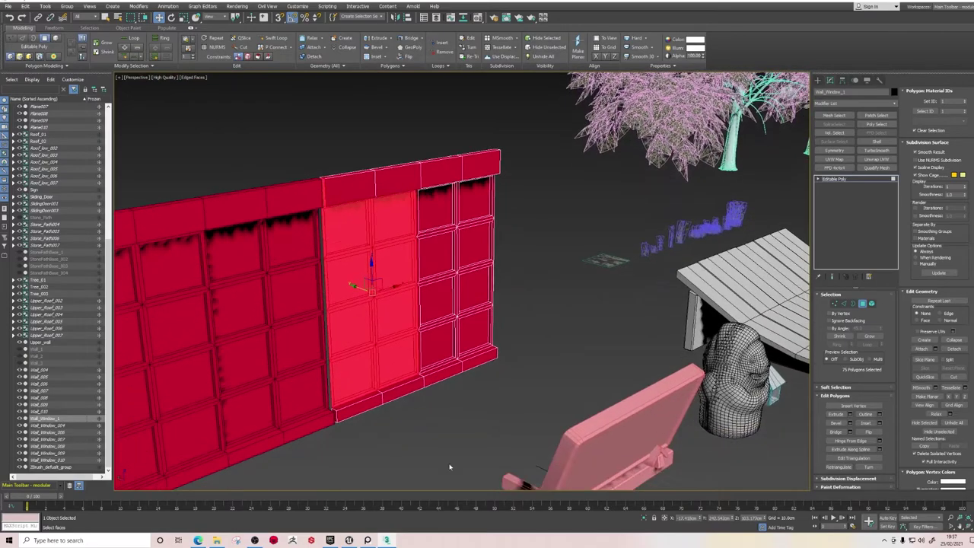
click(450, 465)
middle_drag(308, 453, 446, 381)
Apply an Unwrap UVW modifier to Wall_Window_1 and open its UV editor.
click(819, 80)
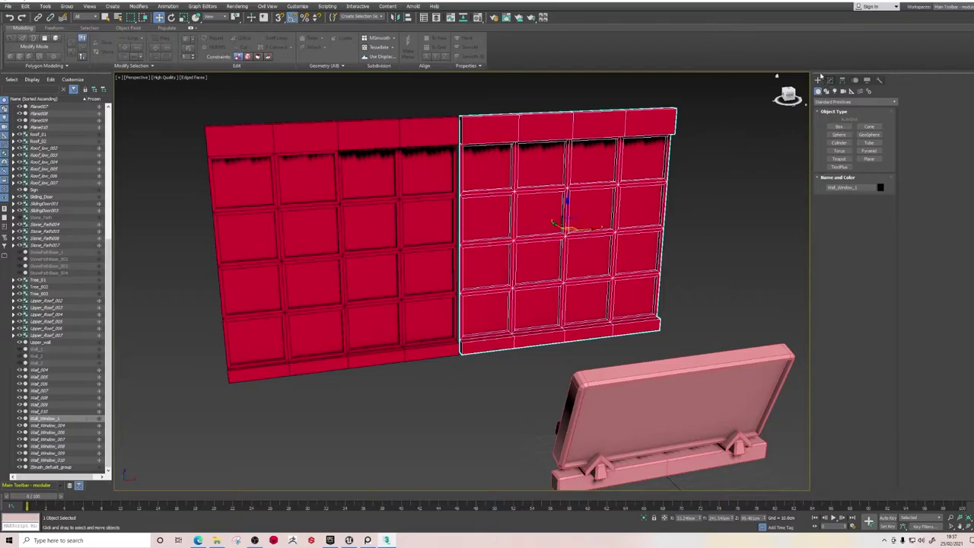
click(544, 368)
click(575, 304)
click(831, 81)
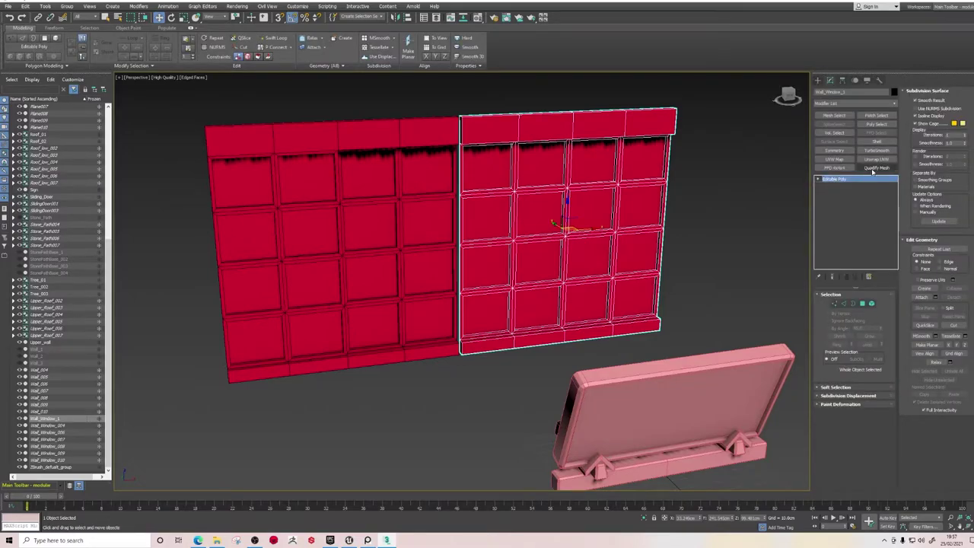
click(883, 160)
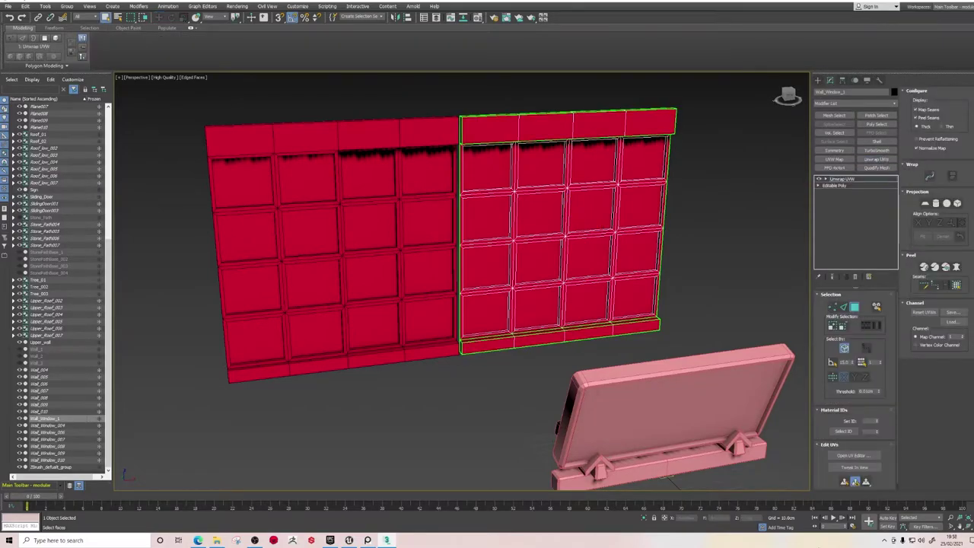
click(856, 457)
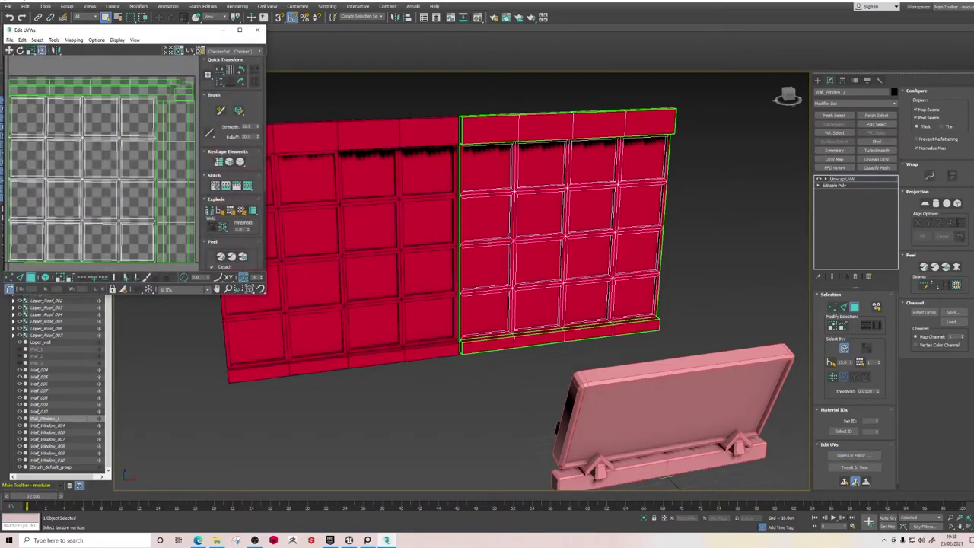
Examine the UV layout of Wall_Window_1's panes and trims, then close the UV editor and leave the modifier settings.
scroll(68, 132, up, 3)
click(114, 164)
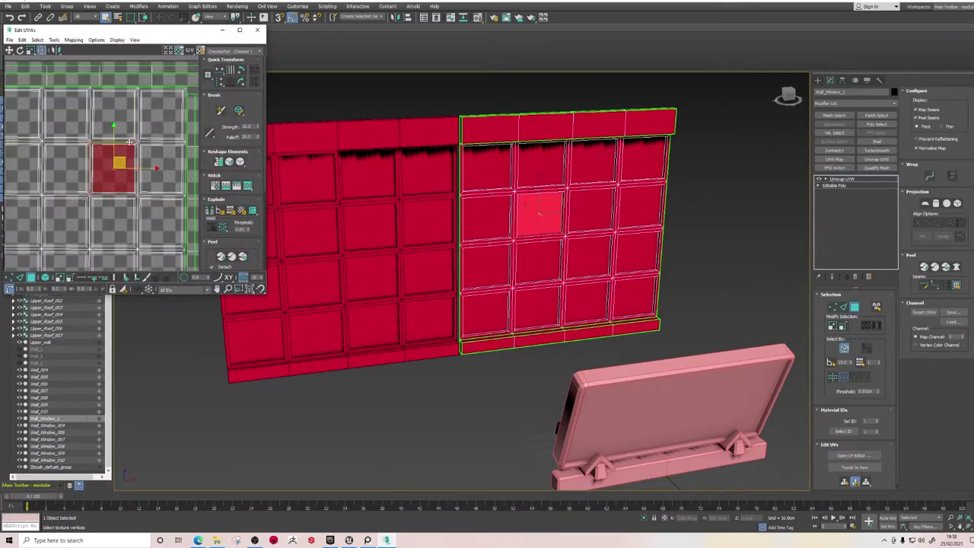
click(133, 102)
middle_drag(134, 102, 127, 116)
click(140, 78)
scroll(106, 168, down, 2)
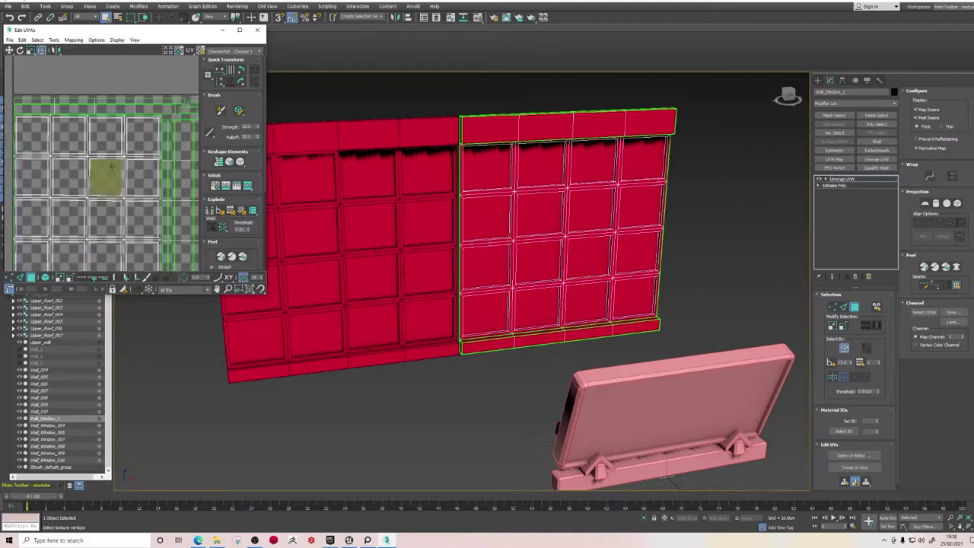
middle_drag(119, 193, 113, 164)
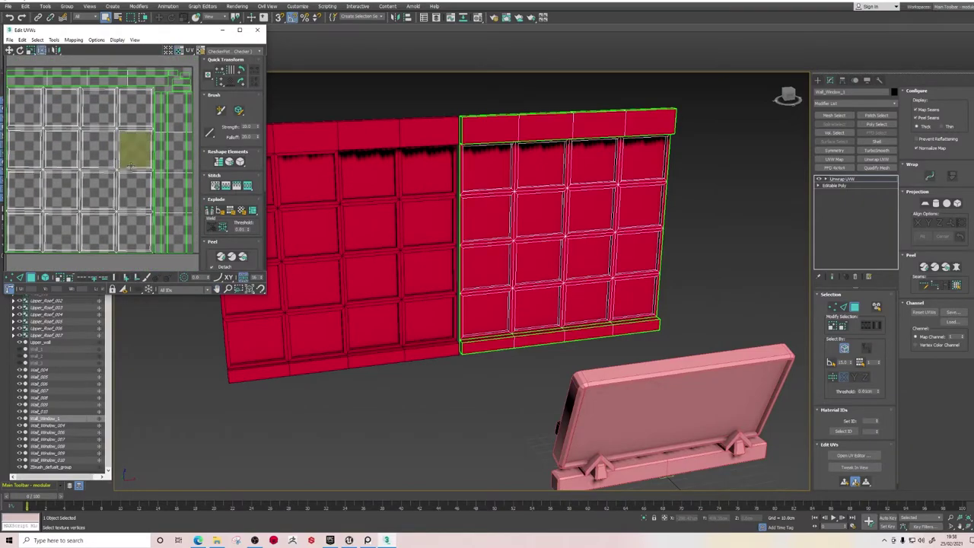
click(257, 30)
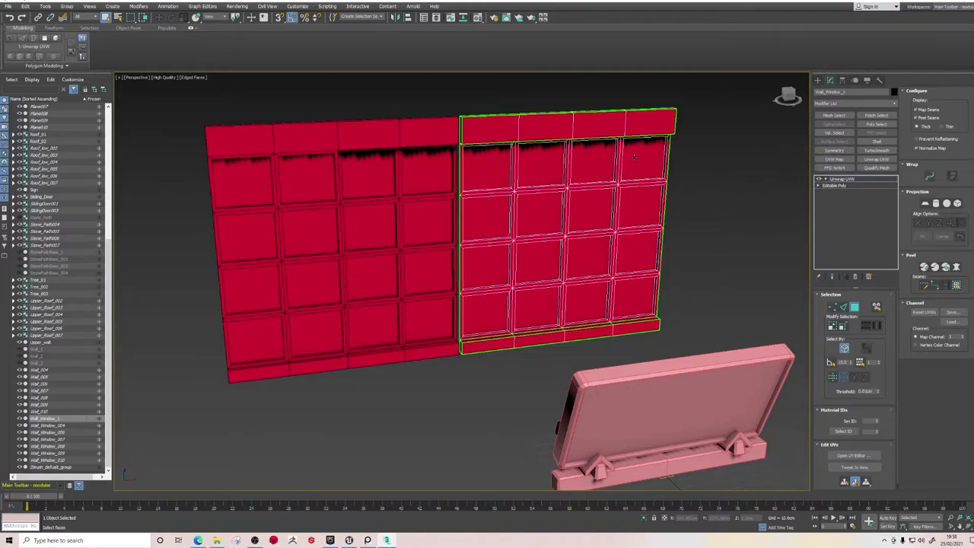
click(818, 80)
click(722, 246)
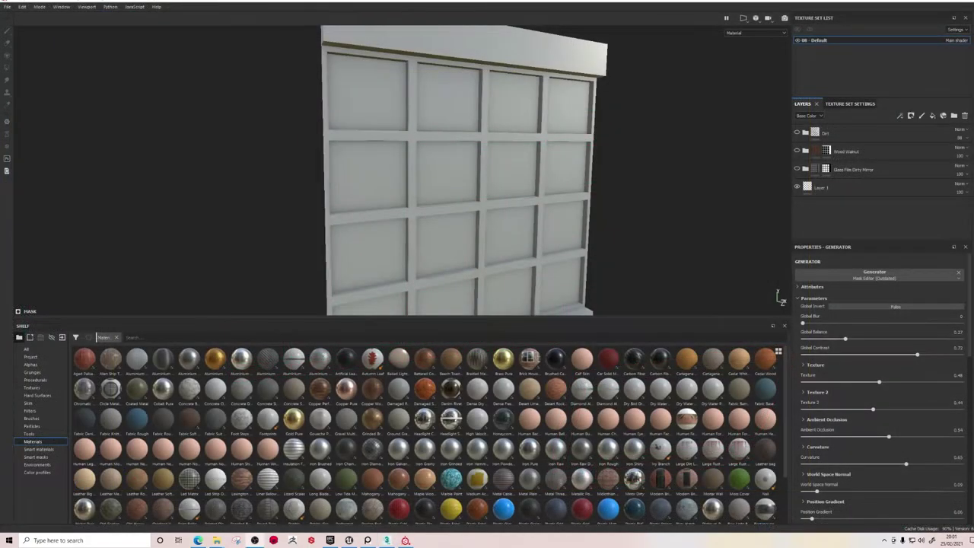
In Substance Painter, examine the untextured window wall's frame, panes and lower sill from different distances and angles.
scroll(402, 190, up, 3)
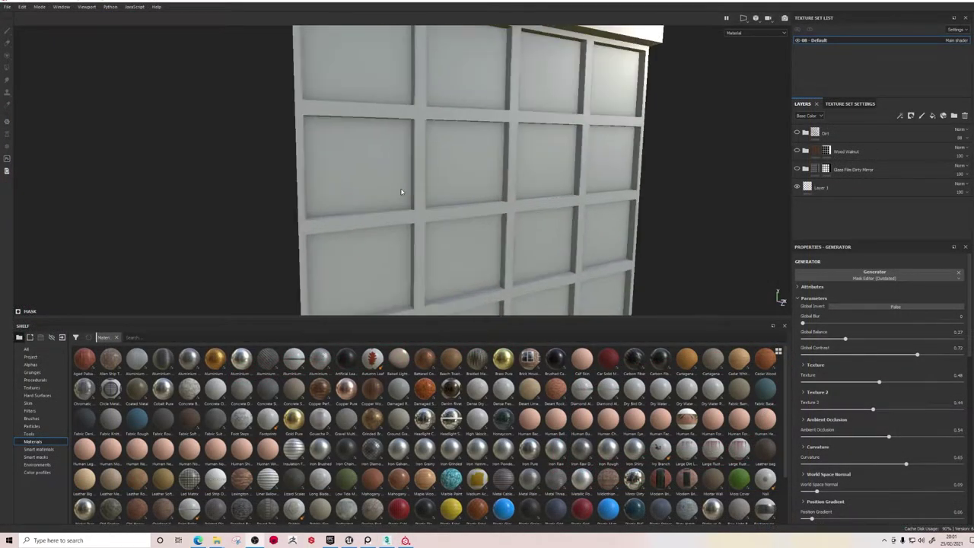
scroll(429, 187, down, 6)
alt+drag(485, 192, 428, 235)
scroll(429, 185, up, 4)
scroll(428, 190, down, 2)
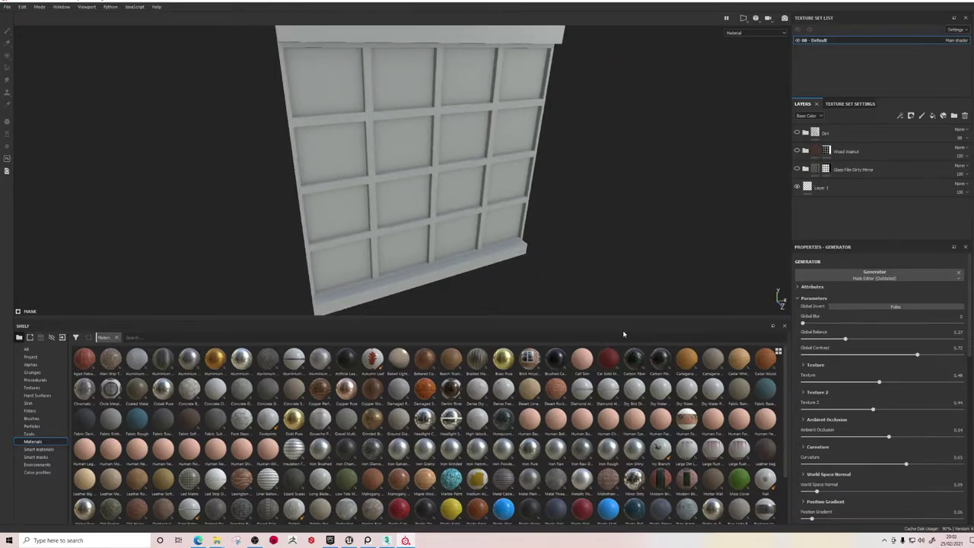
scroll(413, 203, down, 1)
scroll(419, 254, up, 3)
scroll(447, 266, down, 1)
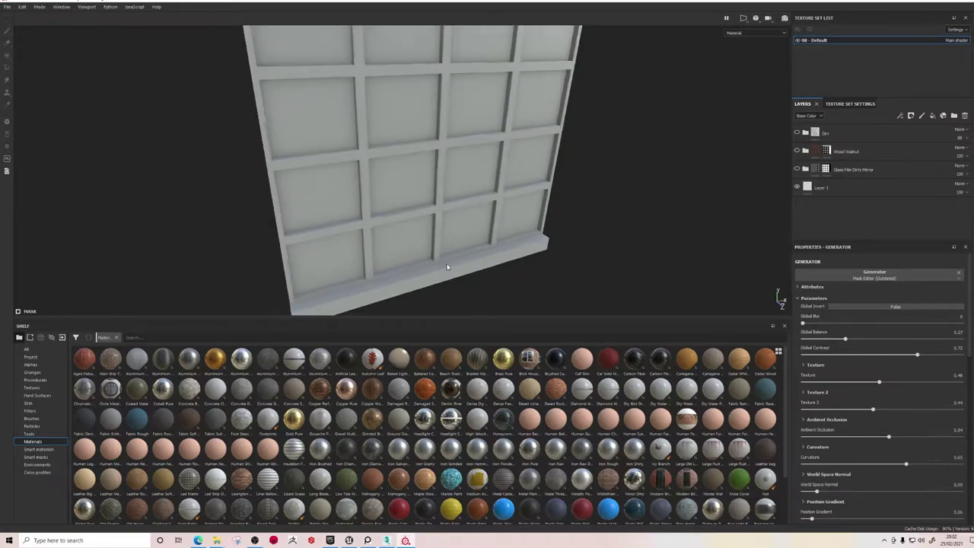
Show the Wood Walnut layer group on the window wall's frame and view it from the front.
alt+drag(449, 153, 465, 156)
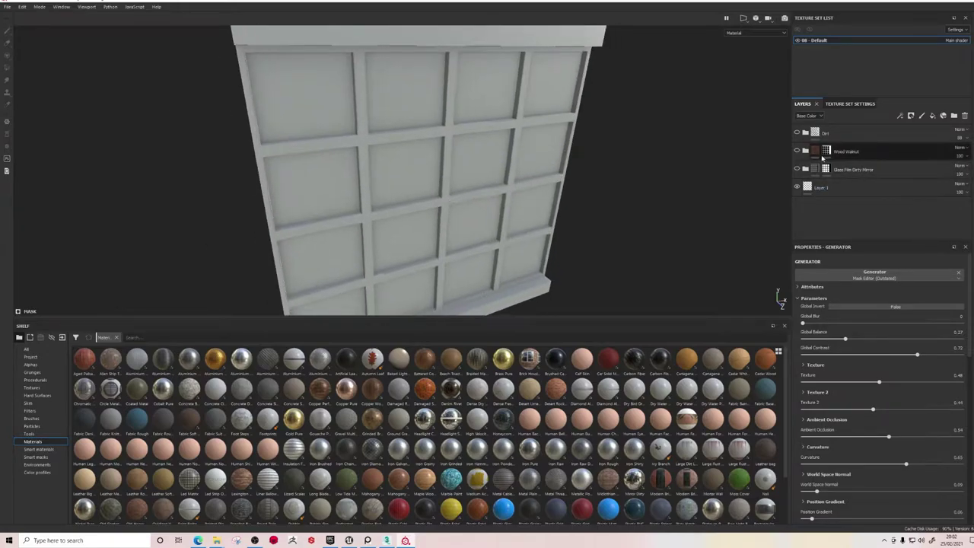
click(797, 151)
alt+drag(533, 255, 488, 235)
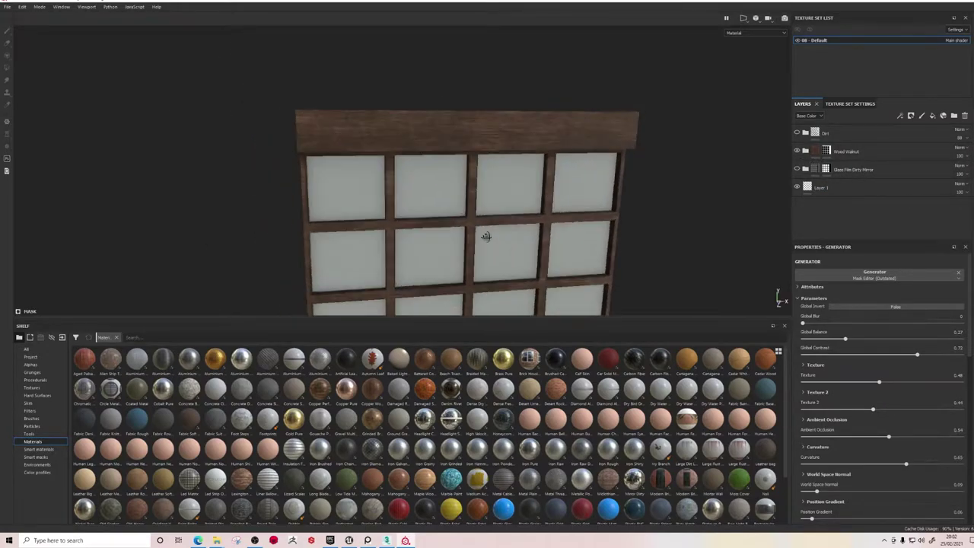
Switch to the reference board and reposition it so the gridded-window image sits below the walnut-textured window frame for comparison.
click(330, 541)
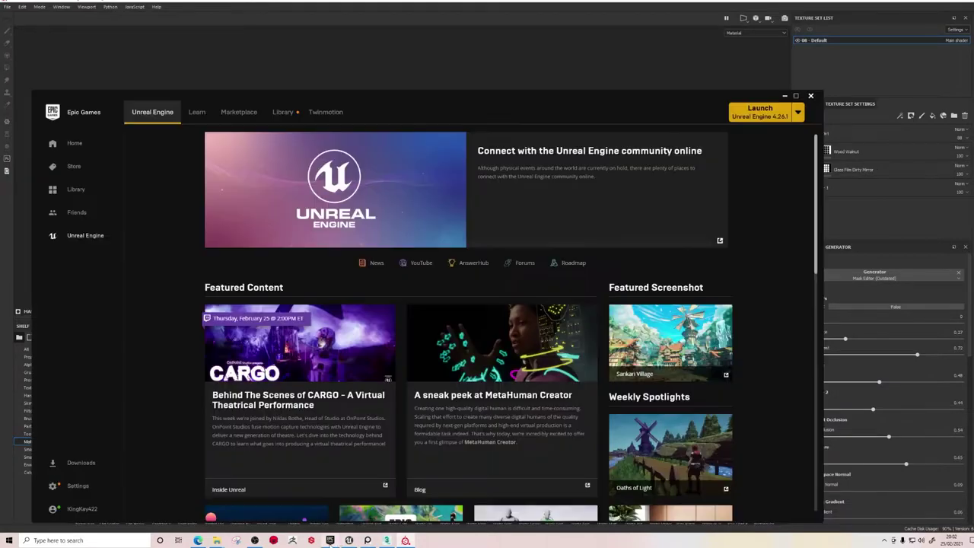
click(330, 541)
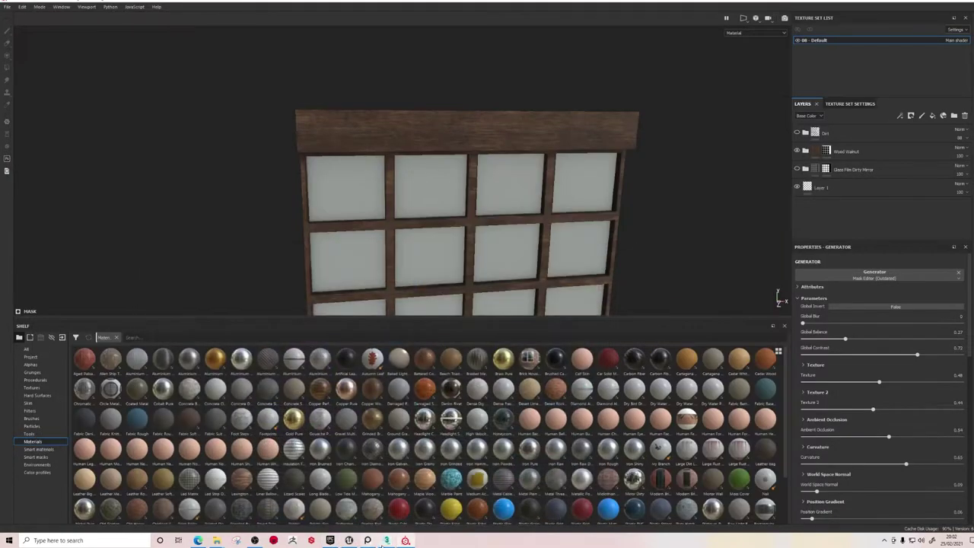
click(369, 541)
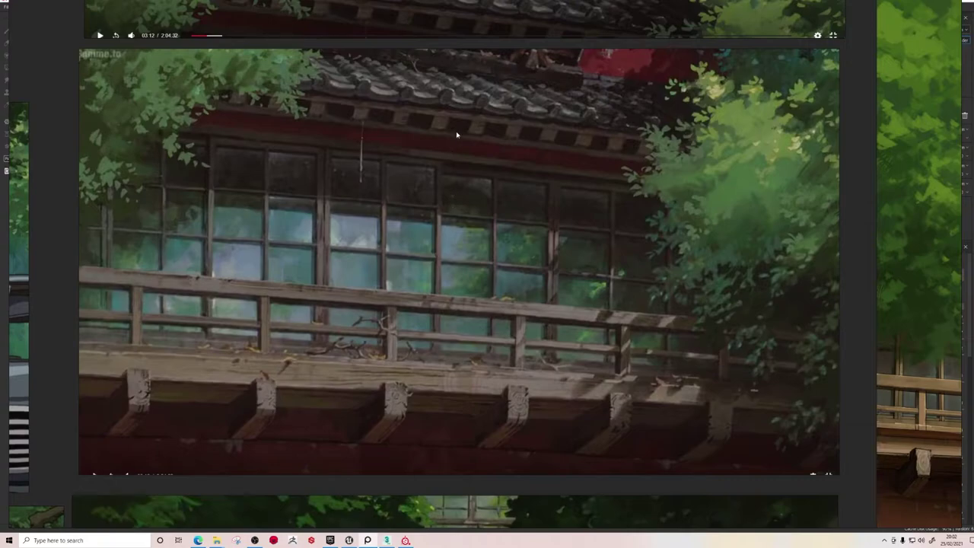
mouse_move(612, 123)
right_down()
mouse_move(524, 409)
mouse_move(657, 350)
mouse_move(637, 368)
right_up()
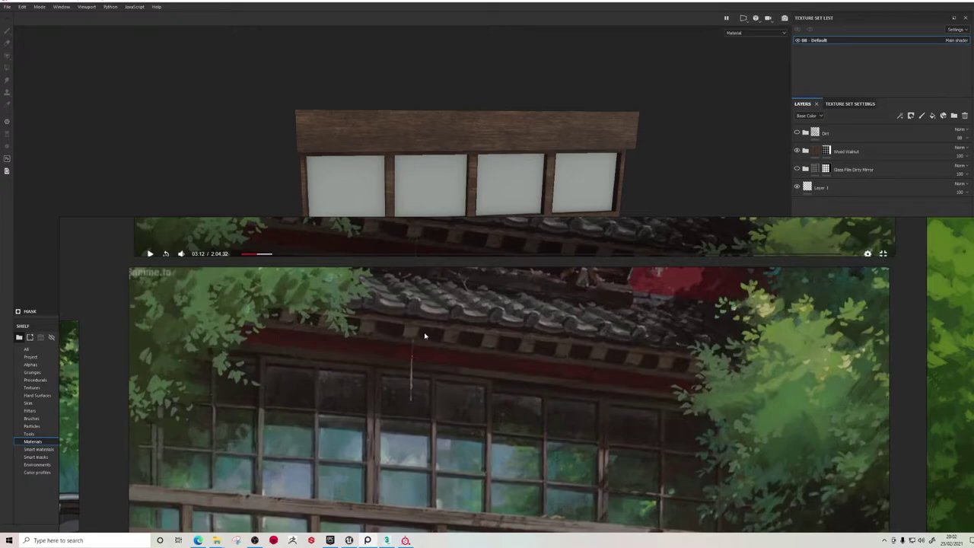
Reposition the reference board to view the gridded windows and railing, then put the board away to return to Substance Painter.
drag(447, 317, 425, 284)
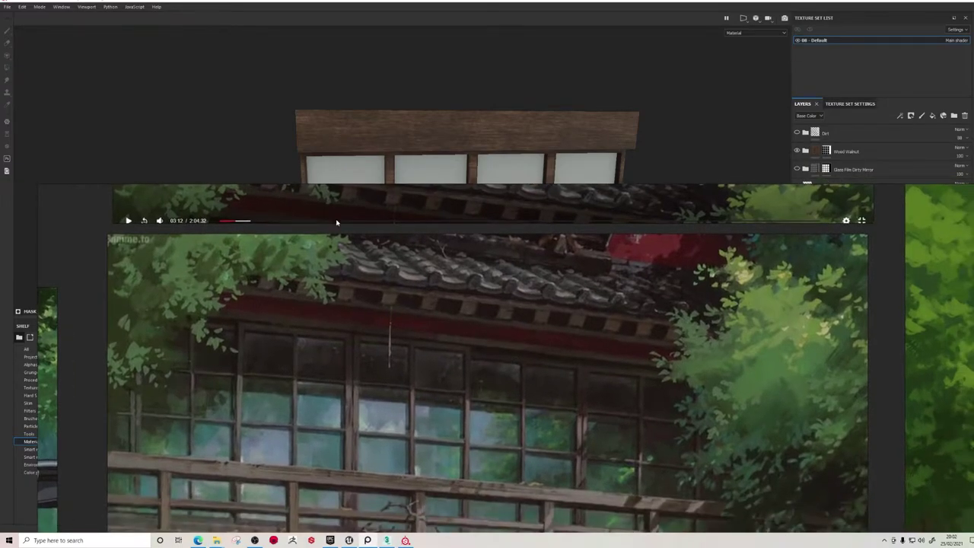
right_drag(475, 261, 433, 129)
click(432, 2)
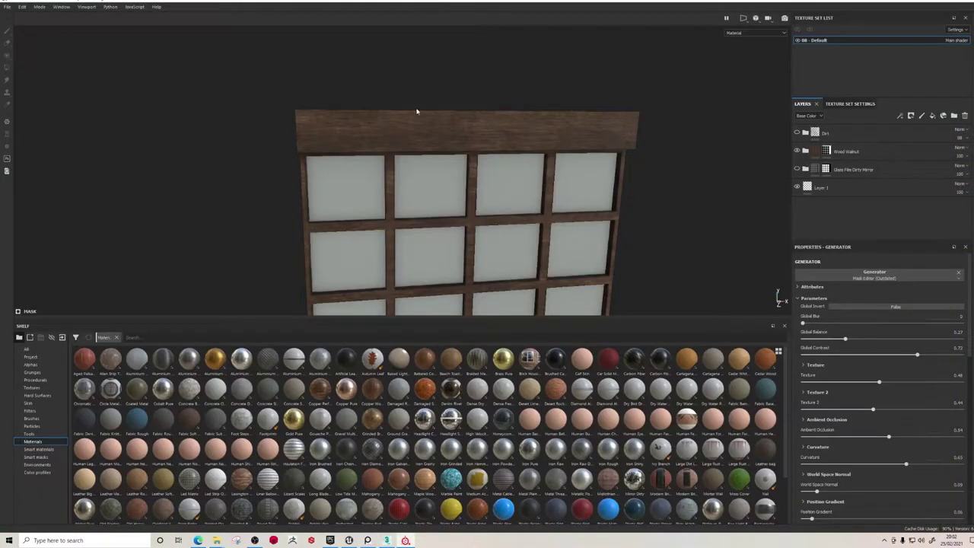
Examine the window wall's walnut-textured frame and plain panes up close, from below and from the side.
scroll(487, 171, down, 1)
scroll(442, 174, up, 2)
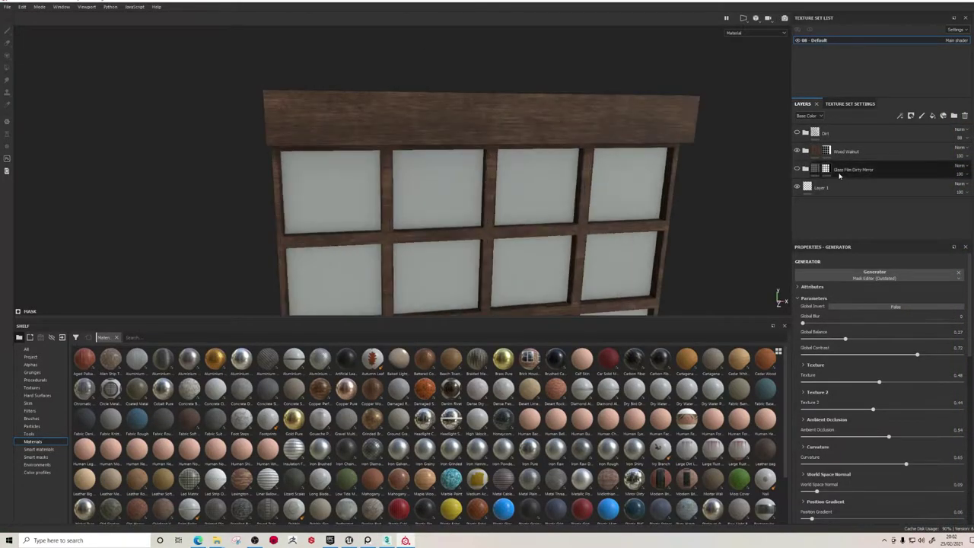
scroll(433, 167, up, 2)
alt+middle_drag(433, 167, 455, 148)
alt+drag(427, 205, 484, 168)
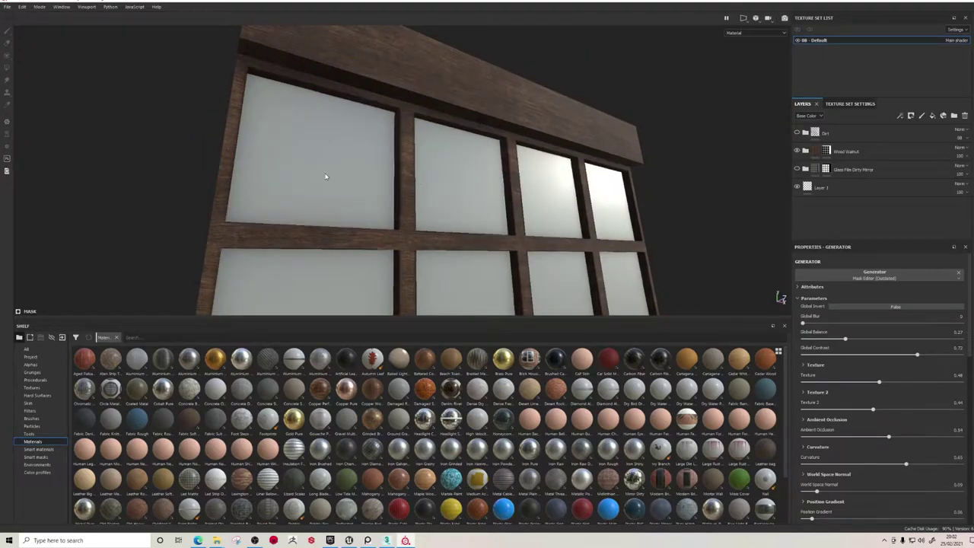
alt+drag(651, 220, 473, 225)
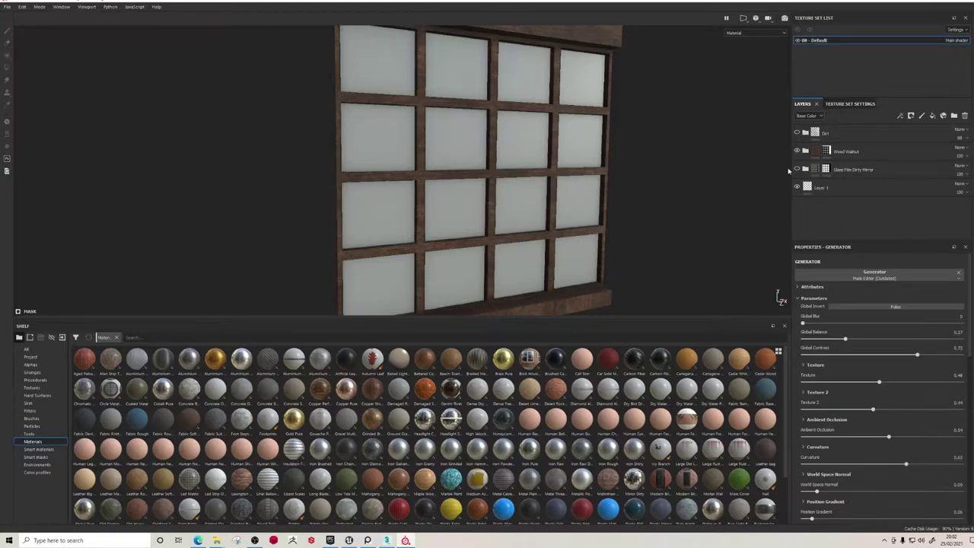
Add the four panes of the second row to the Wood Walnut group's mask with a white Polygon Fill.
click(827, 152)
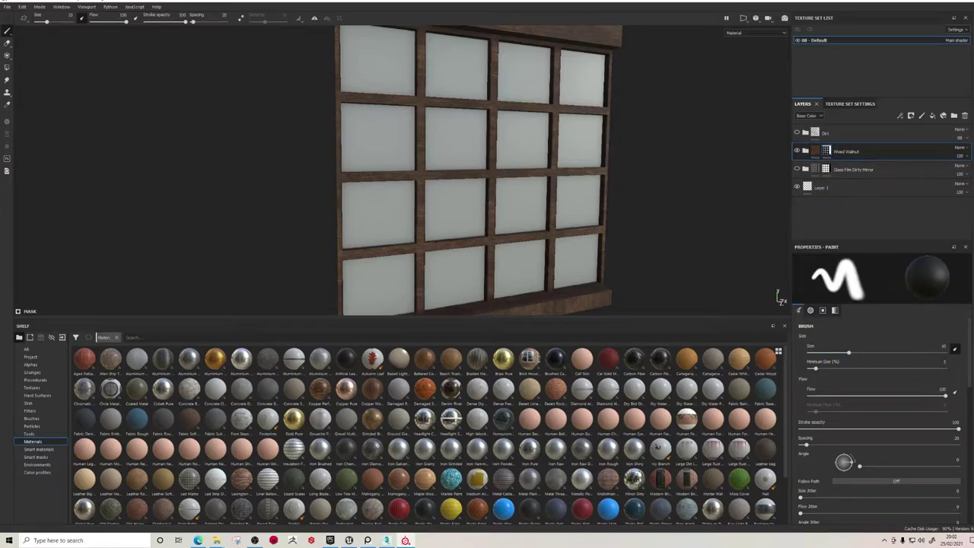
click(8, 68)
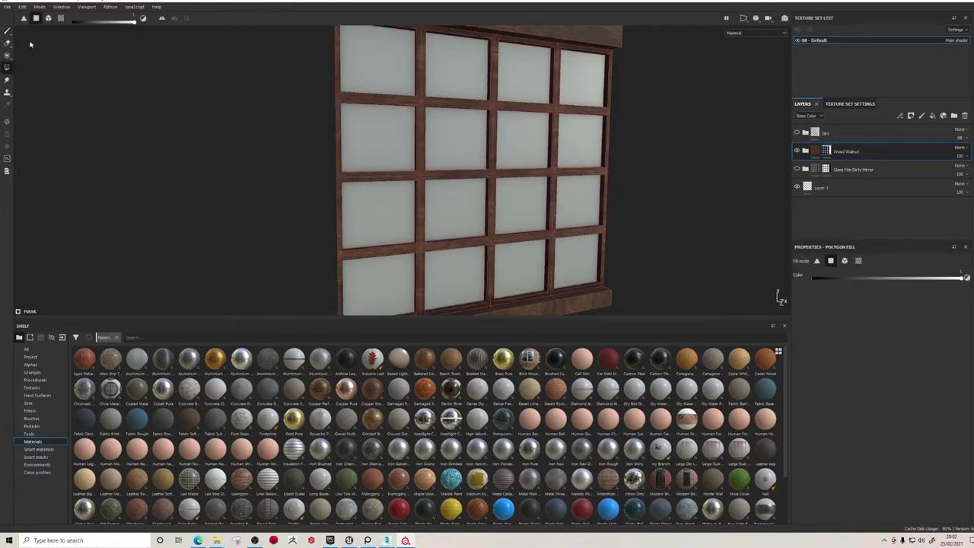
click(407, 155)
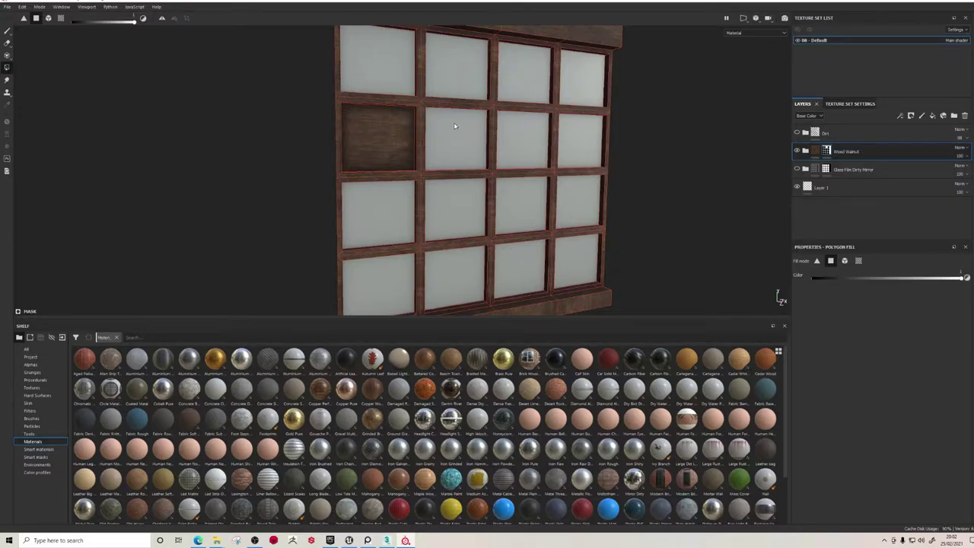
click(444, 158)
click(544, 141)
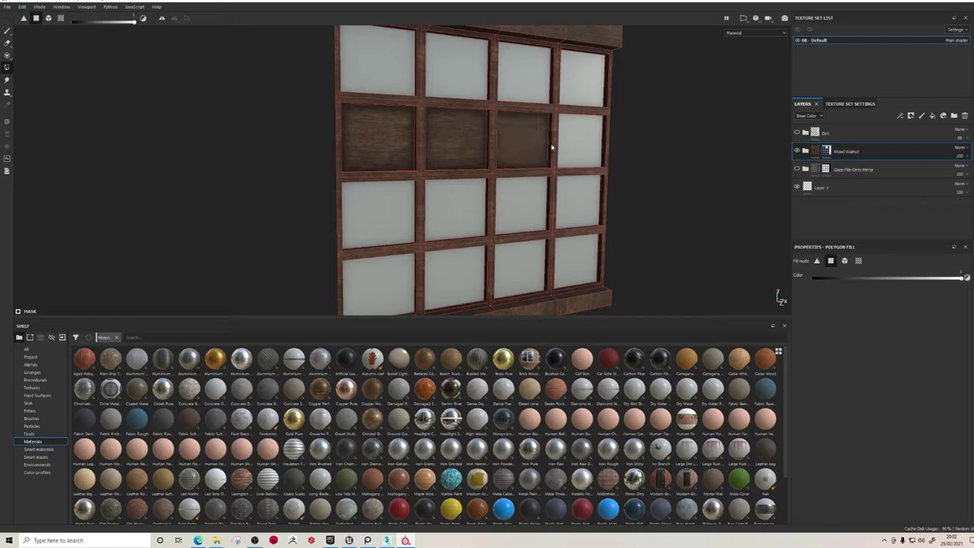
click(592, 147)
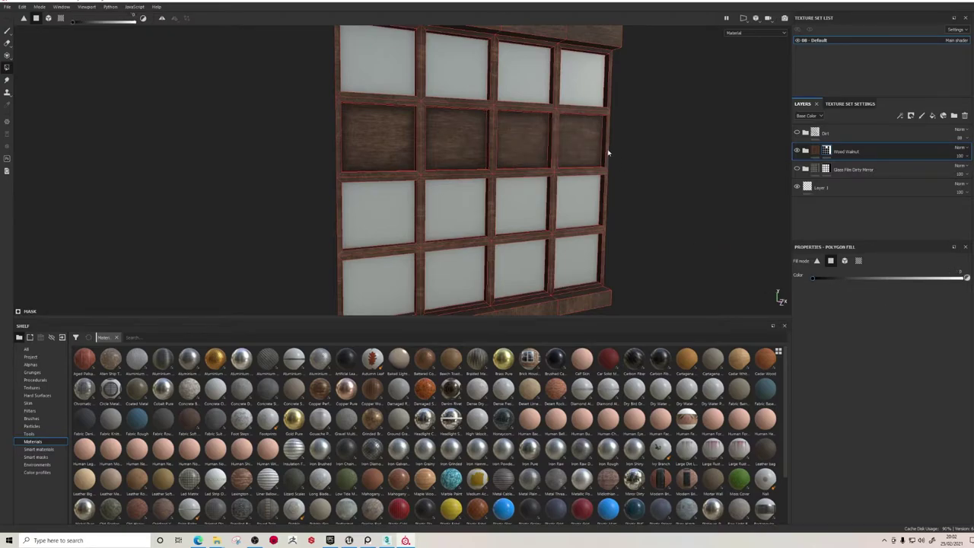
Remove the second row's four panes from the Wood Walnut mask again with a black Polygon Fill.
click(587, 142)
click(518, 147)
click(451, 151)
click(406, 164)
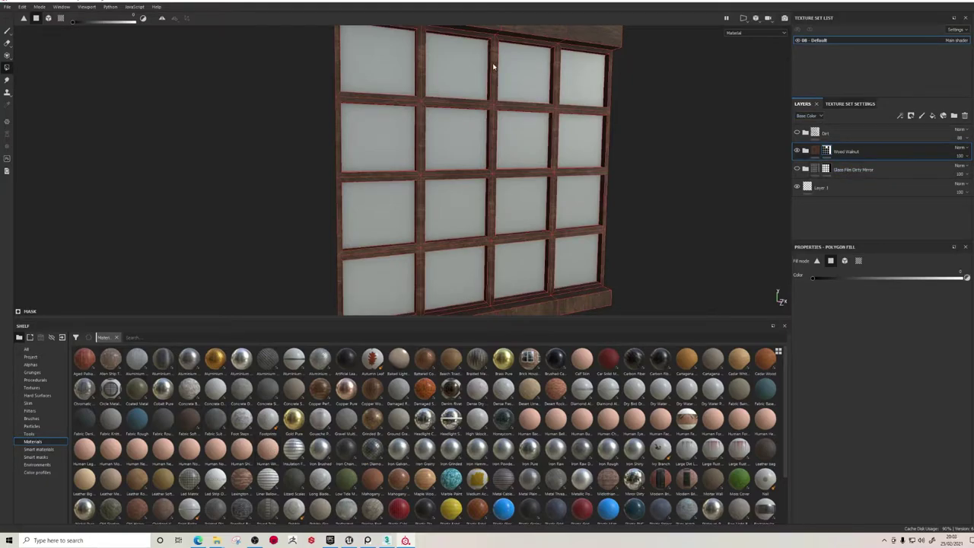
Show the Glass Film Dirty Mirror layer group and examine the reflective panes from above and below.
click(797, 169)
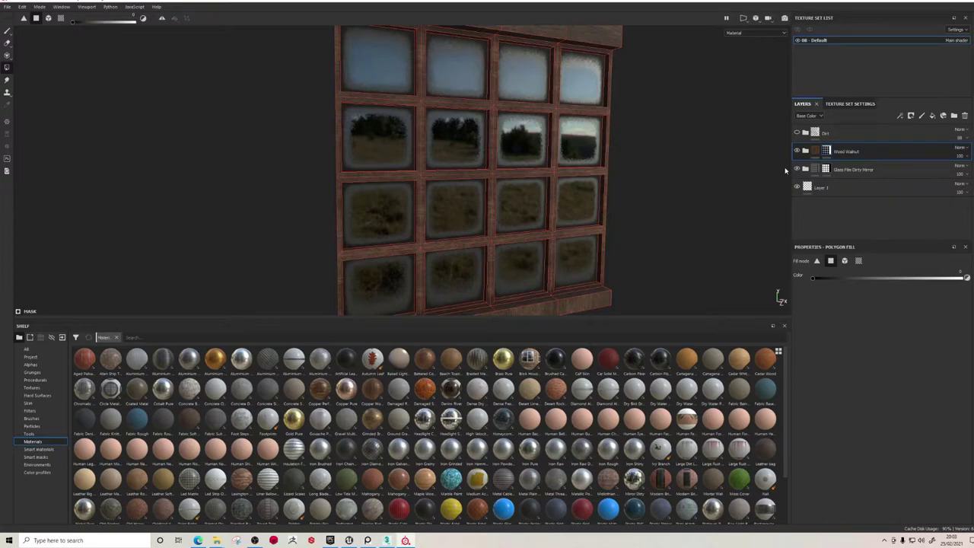
scroll(446, 157, down, 3)
scroll(431, 161, up, 7)
alt+drag(429, 163, 466, 213)
alt+drag(570, 165, 404, 78)
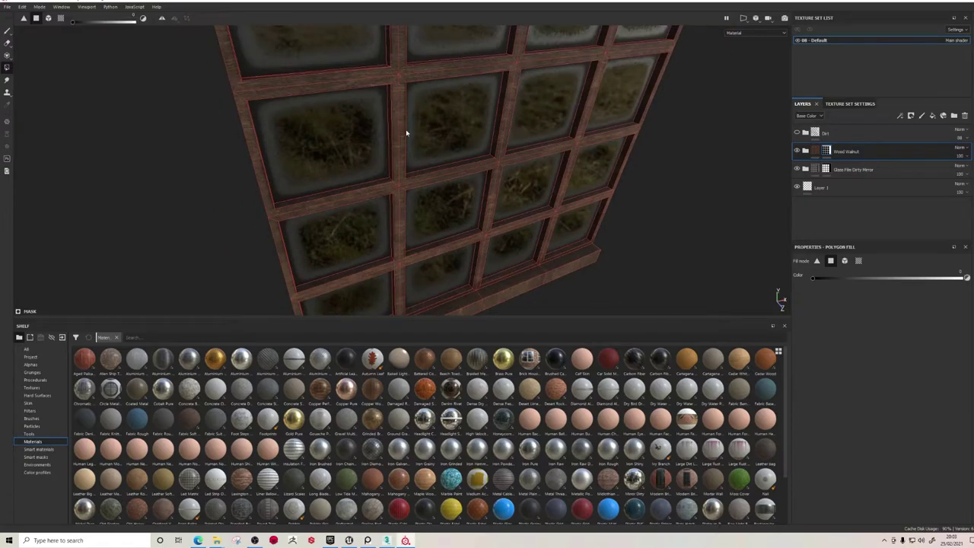
alt+drag(406, 133, 467, 202)
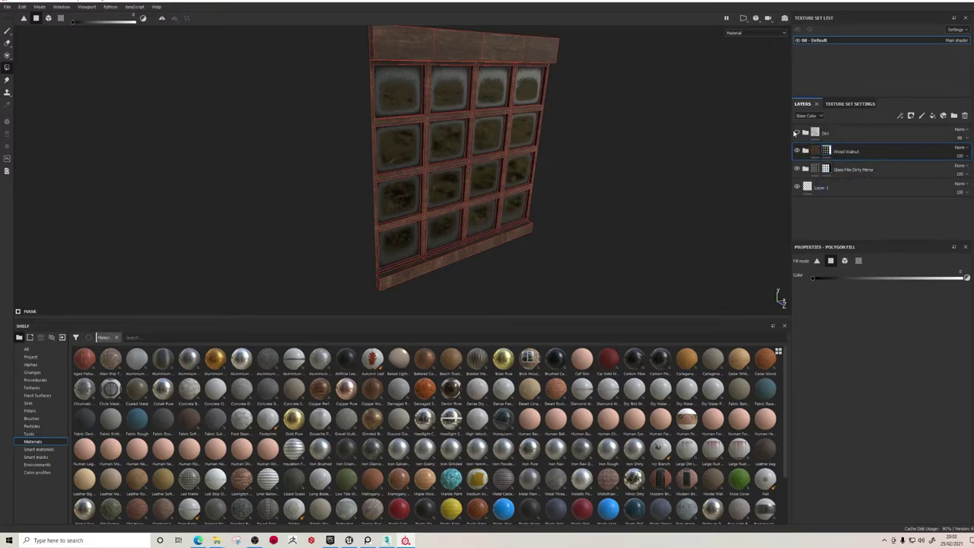
Show the Dirt layer group and examine the grime on the window panes and frame from several angles and distances.
scroll(396, 99, up, 5)
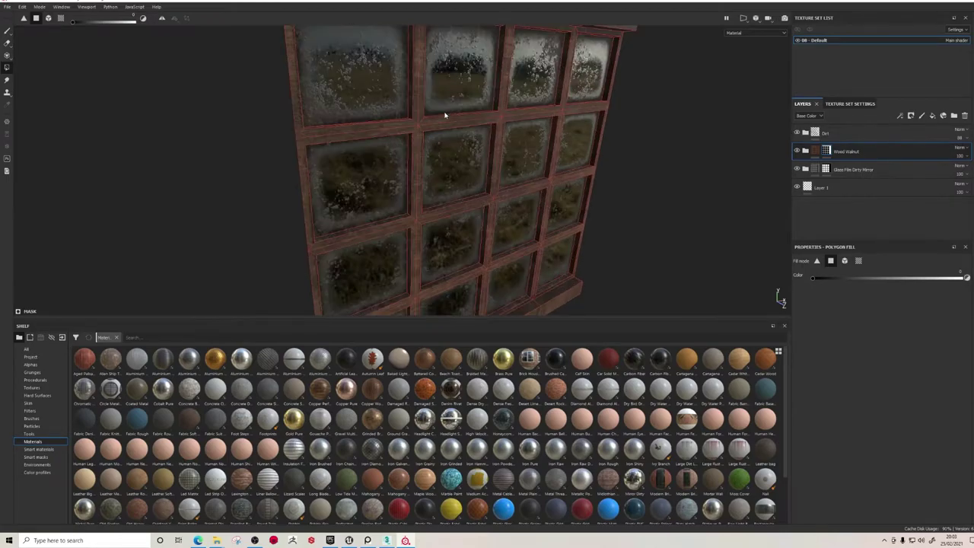
alt+drag(446, 115, 500, 143)
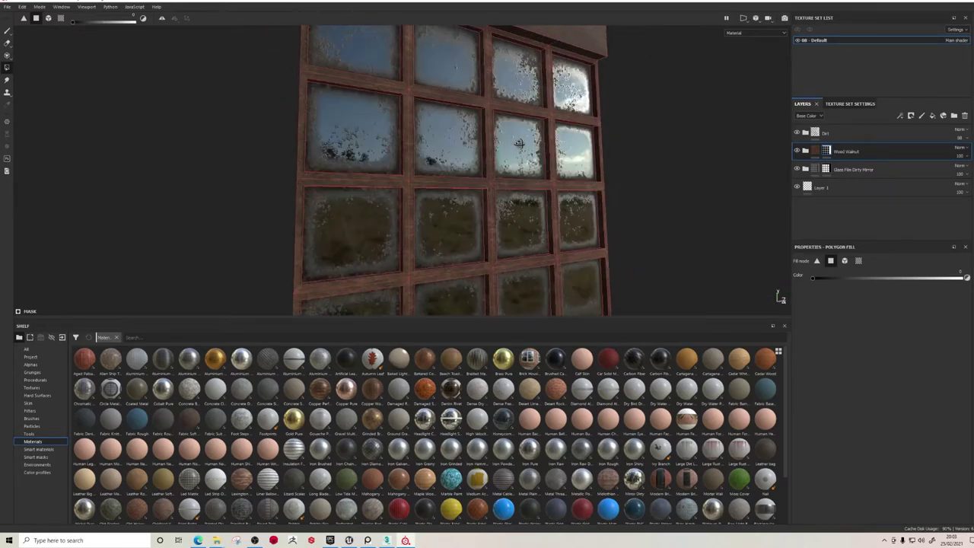
scroll(500, 143, down, 4)
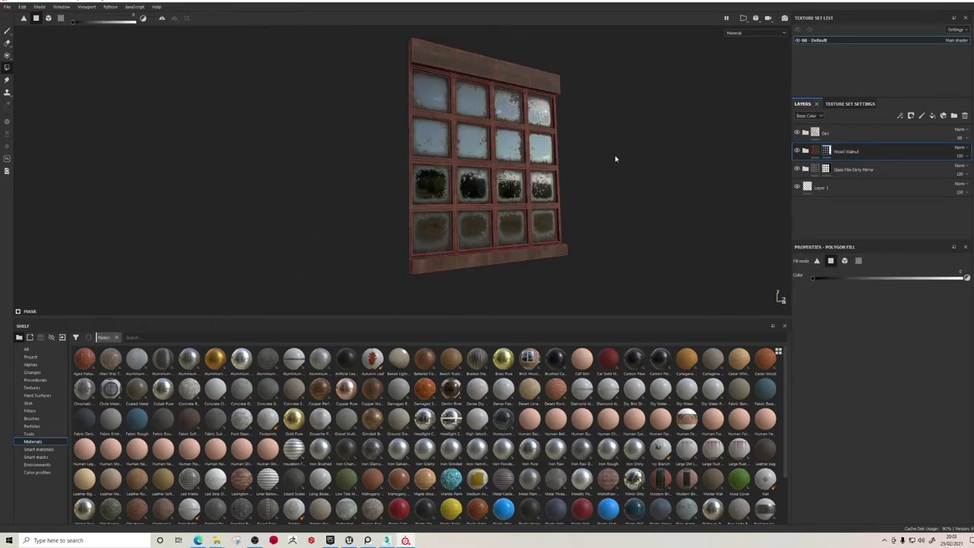
alt+drag(616, 157, 443, 207)
scroll(472, 237, up, 3)
scroll(431, 197, down, 3)
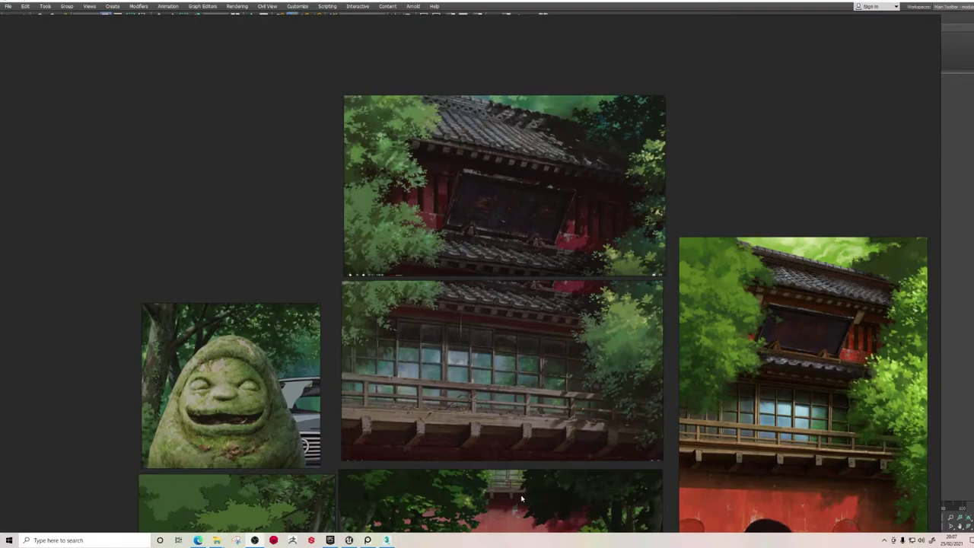
Switch to 3ds Max, select the untiled roof base and examine its planks and supporting beams from the front and below.
click(388, 541)
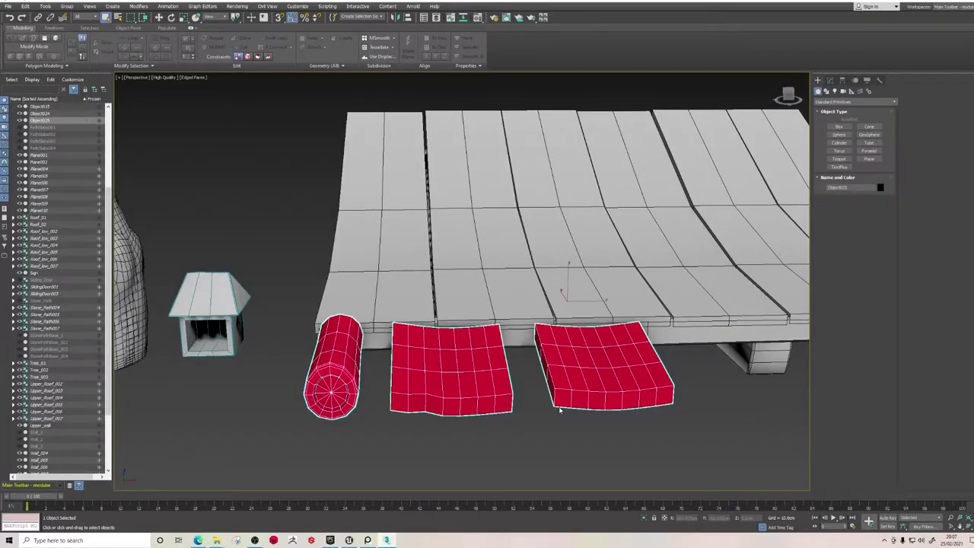
scroll(512, 315, down, 3)
click(509, 311)
scroll(483, 294, down, 3)
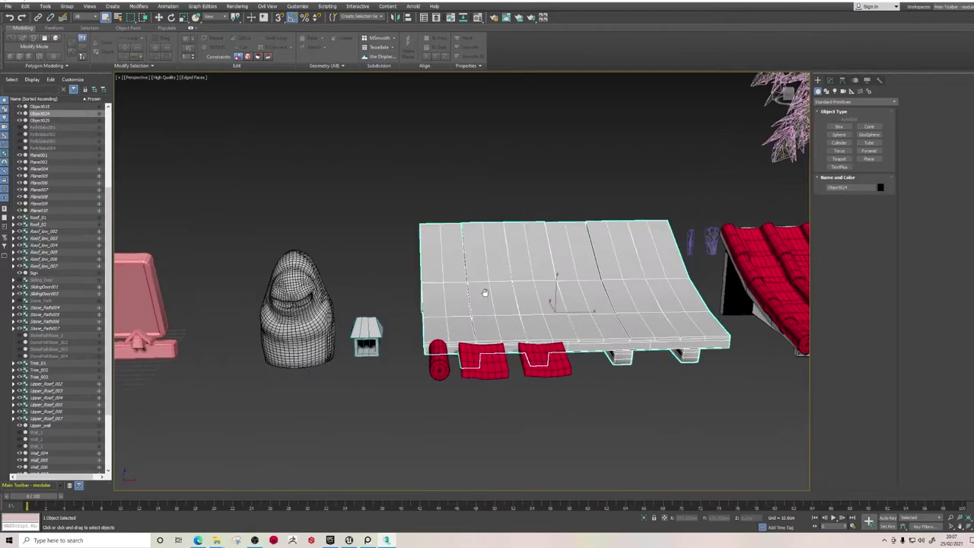
alt+middle_drag(483, 294, 454, 290)
scroll(454, 290, up, 4)
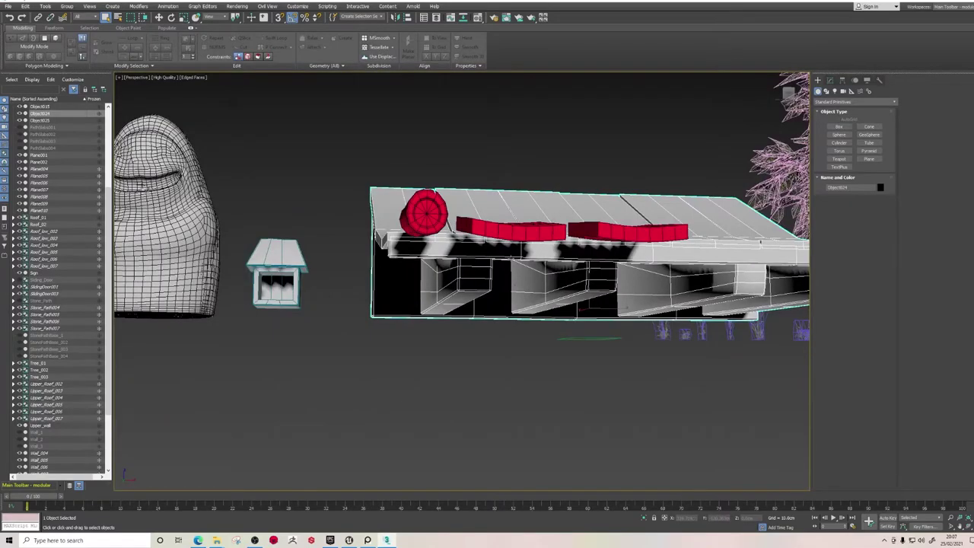
scroll(511, 259, down, 2)
alt+middle_drag(512, 259, 524, 288)
scroll(505, 292, up, 3)
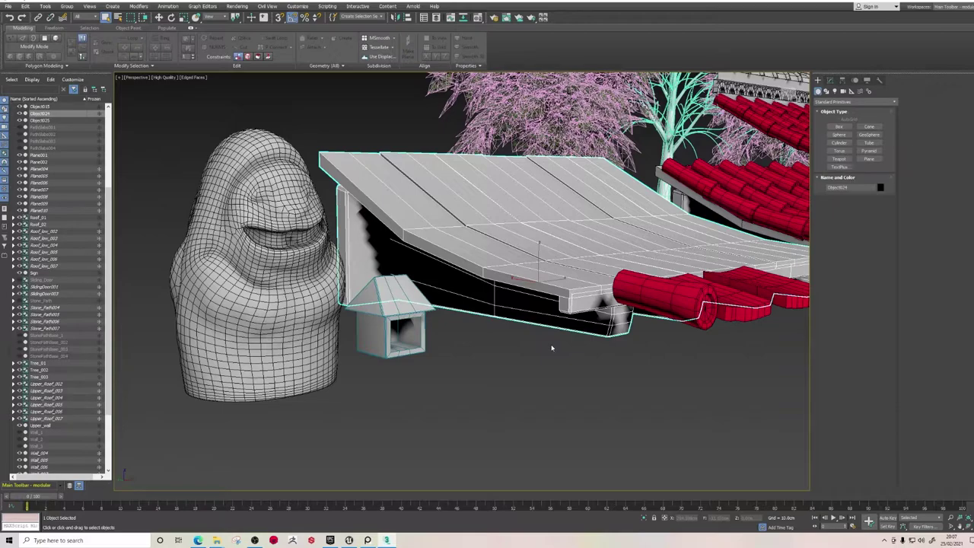
Select the red loose roof tiles and examine their cylindrical and curved shapes from the side, above and front.
alt+middle_drag(477, 269, 435, 370)
click(494, 341)
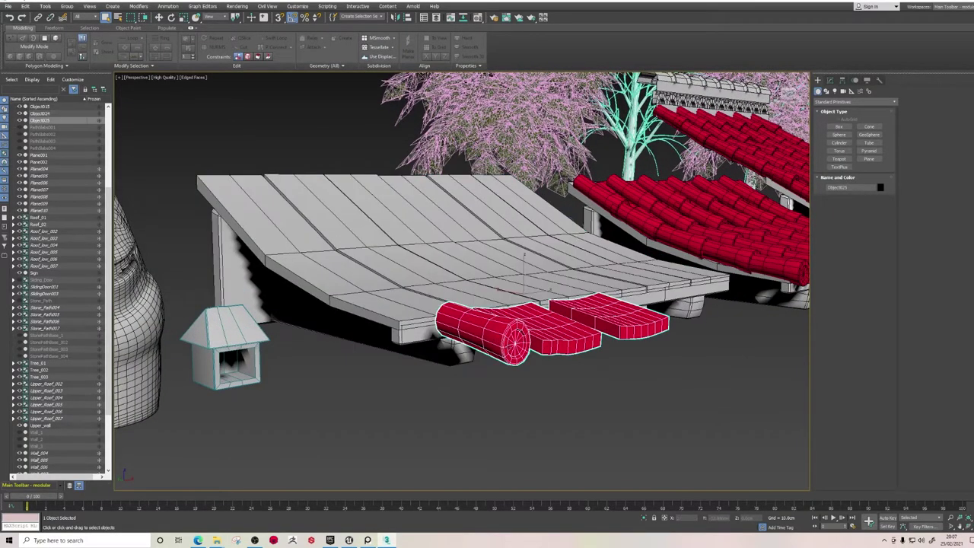
alt+middle_drag(493, 342, 545, 364)
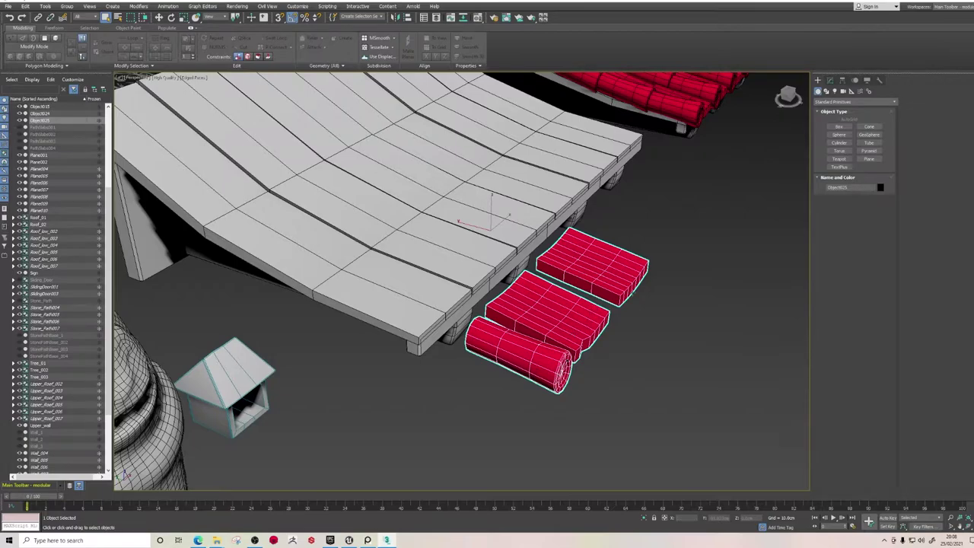
alt+middle_drag(565, 319, 434, 304)
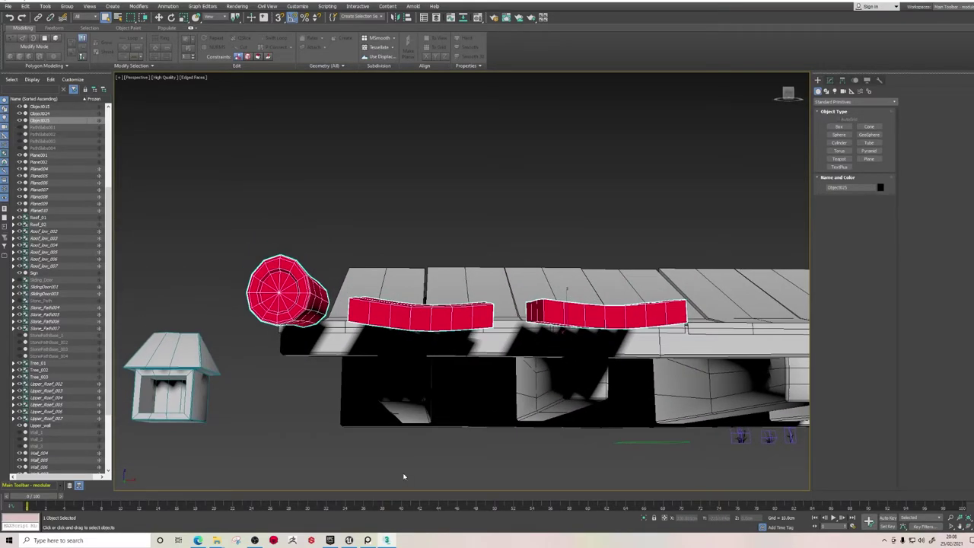
alt+middle_drag(404, 476, 427, 312)
scroll(421, 312, down, 3)
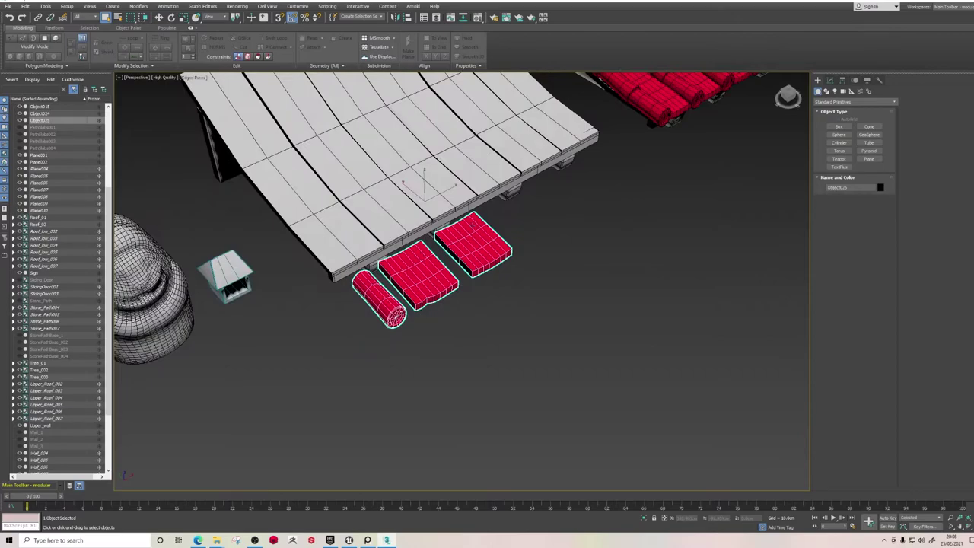
Select the plank roof base and the loose red tiles in turn to compare them, then clear the selection.
alt+middle_drag(472, 223, 386, 265)
click(386, 265)
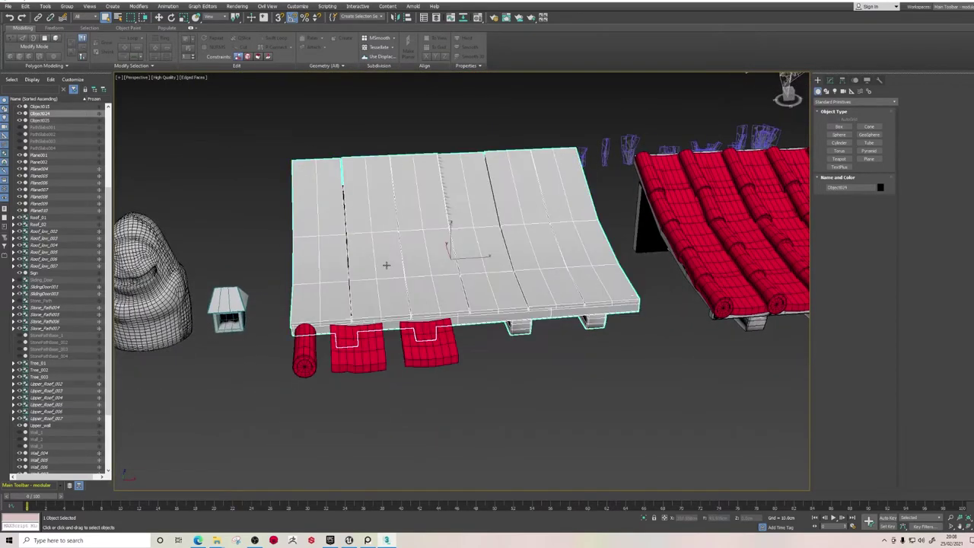
click(424, 342)
scroll(579, 293, down, 3)
scroll(595, 297, up, 5)
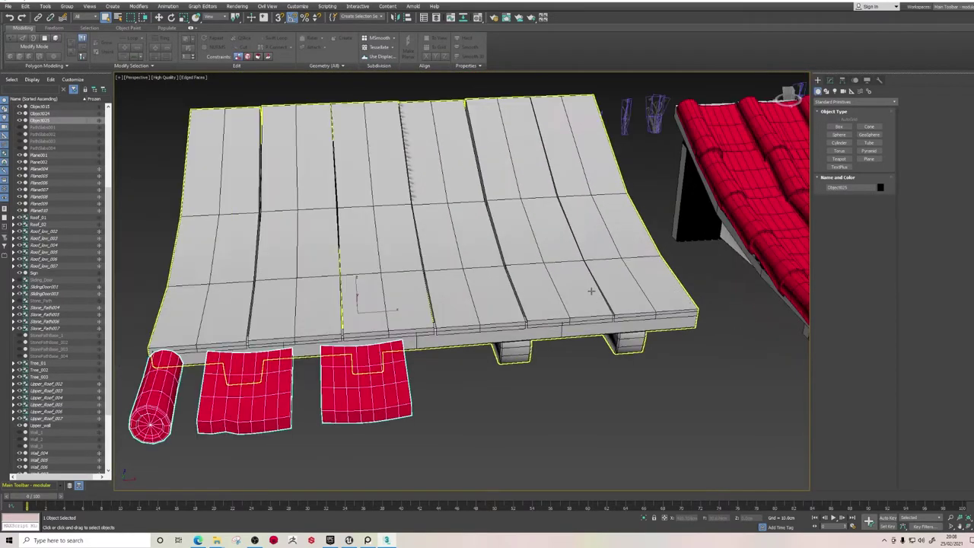
scroll(591, 291, down, 4)
alt+middle_drag(604, 296, 373, 325)
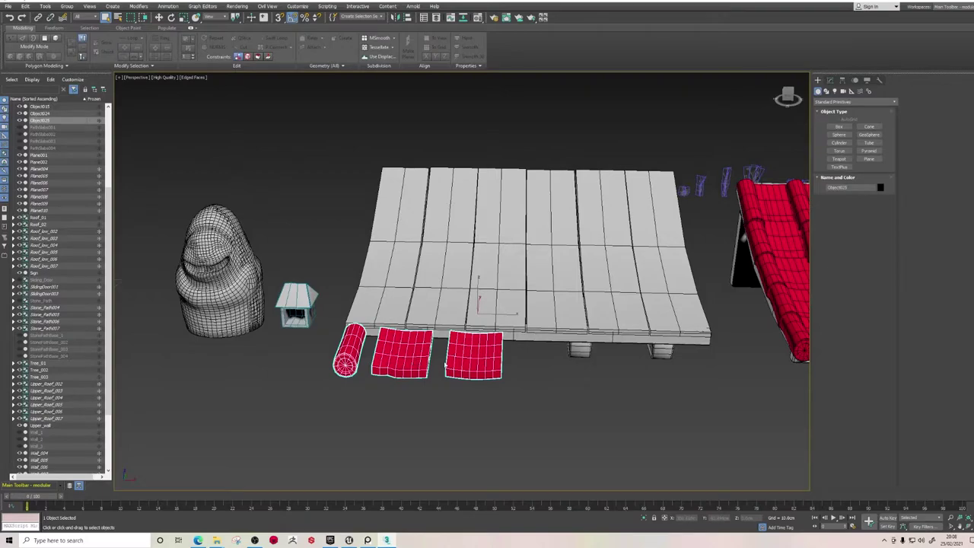
click(491, 315)
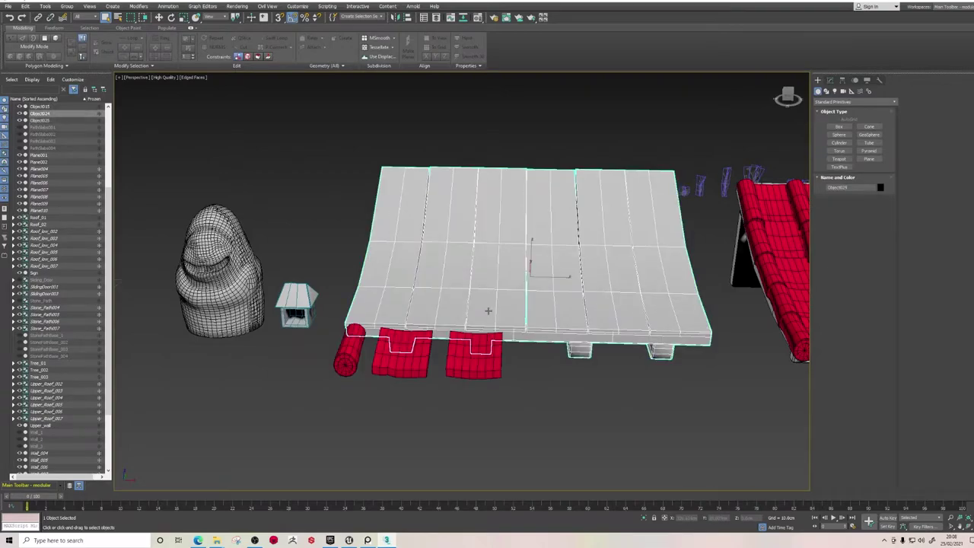
click(563, 385)
Select the assembled Roof_01 group, examine its rows of tiles from several angles, then clear the selection.
alt+middle_drag(571, 303, 94, 327)
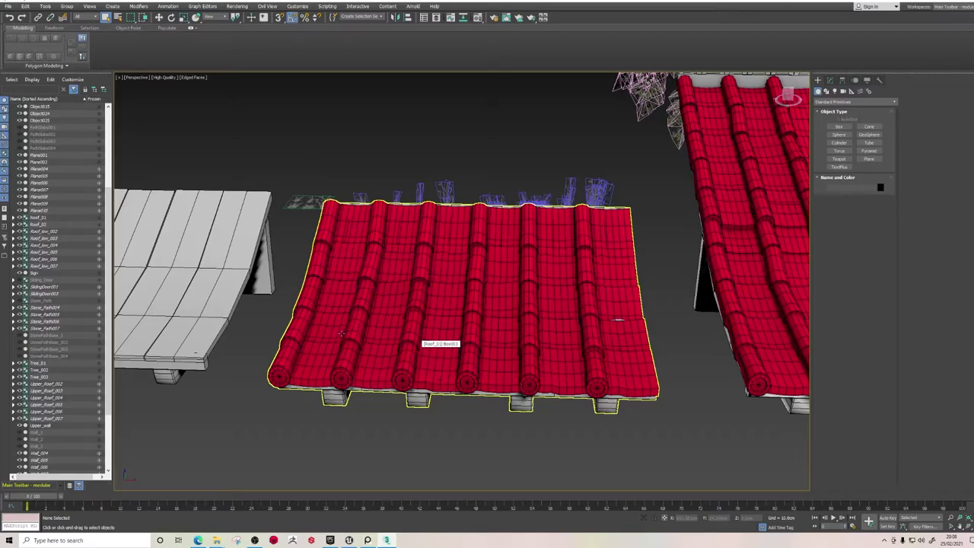
alt+middle_drag(341, 333, 346, 365)
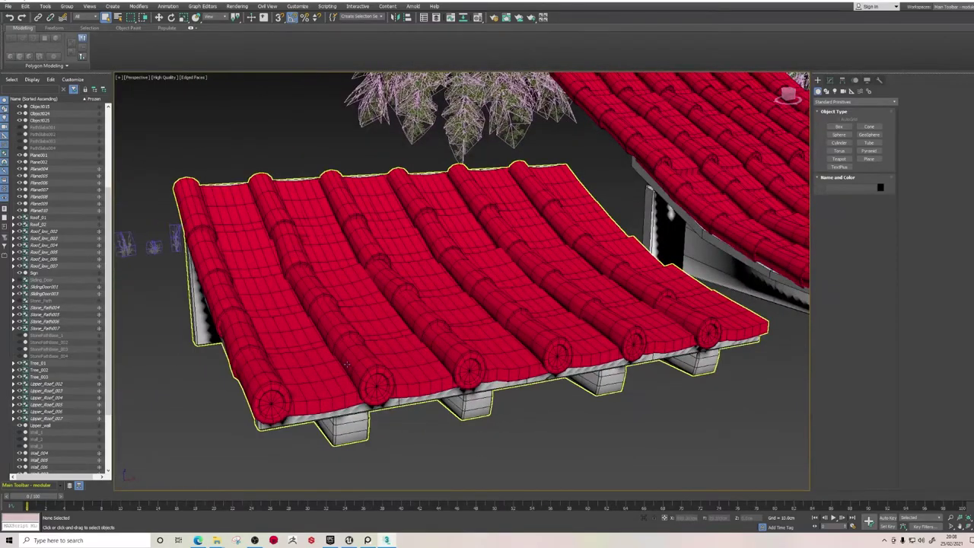
click(346, 366)
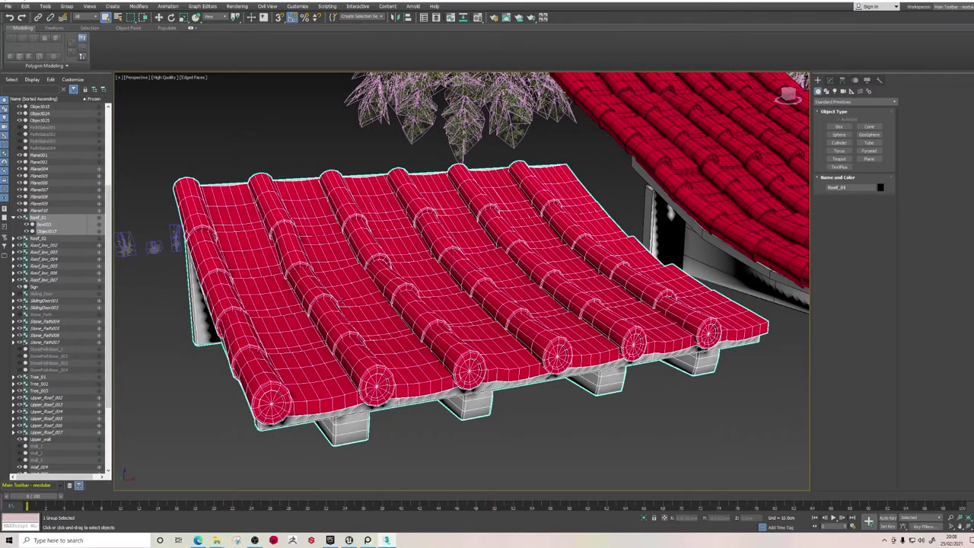
alt+middle_drag(449, 320, 383, 304)
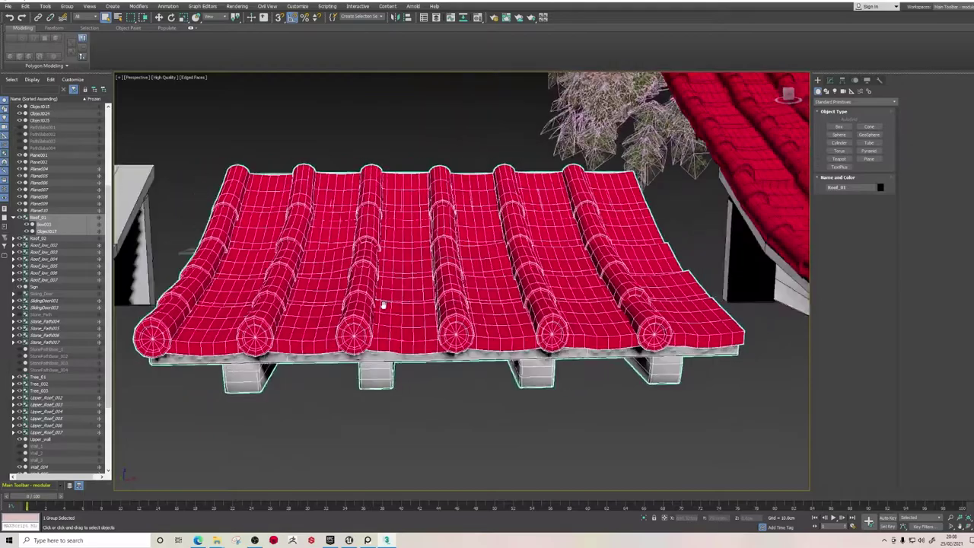
scroll(385, 297, up, 5)
middle_drag(304, 335, 258, 305)
scroll(387, 291, down, 3)
scroll(551, 315, down, 4)
key(w)
click(290, 436)
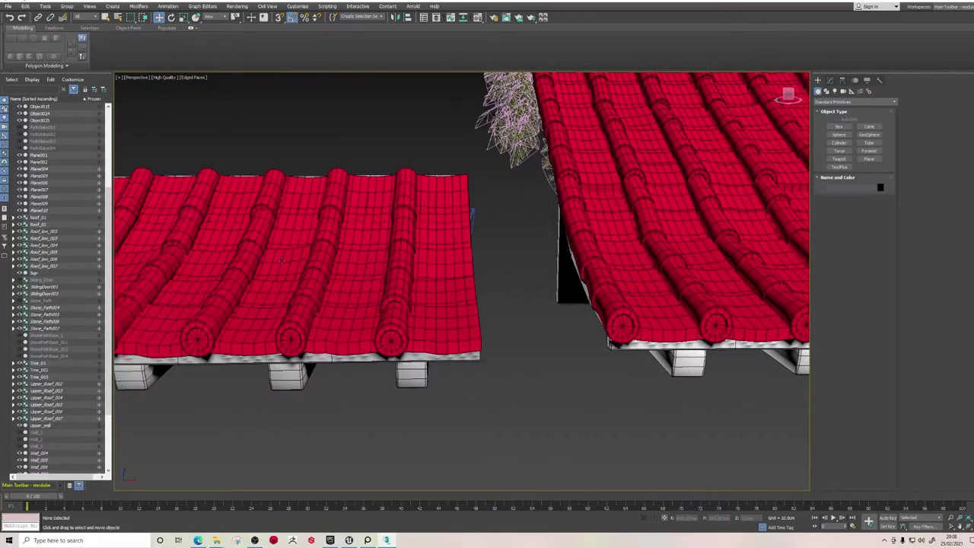
Copy the Roof_01 group sideways so that the copy adjoins the original's side edge.
click(288, 259)
mouse_move(261, 256)
shift+mouse_down()
mouse_move(742, 256)
mouse_move(722, 257)
shift+mouse_up()
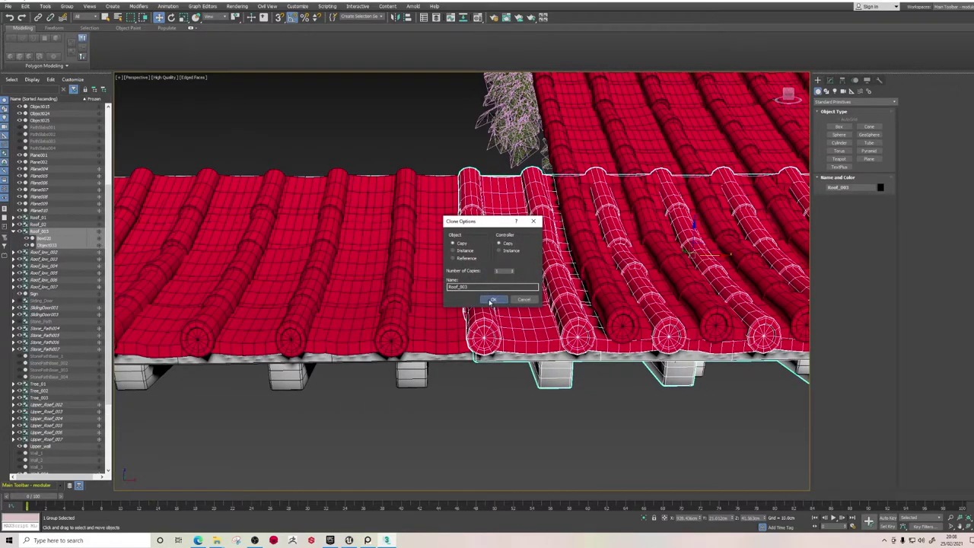
click(494, 300)
Select both adjoining roof groups, examine how their tiles line up across the seam, then clear the selection.
ctrl+click(413, 327)
scroll(414, 350, down, 3)
mouse_move(413, 360)
alt+middle_down()
mouse_move(443, 309)
mouse_move(594, 289)
mouse_move(613, 274)
alt+middle_up()
scroll(612, 291, up, 6)
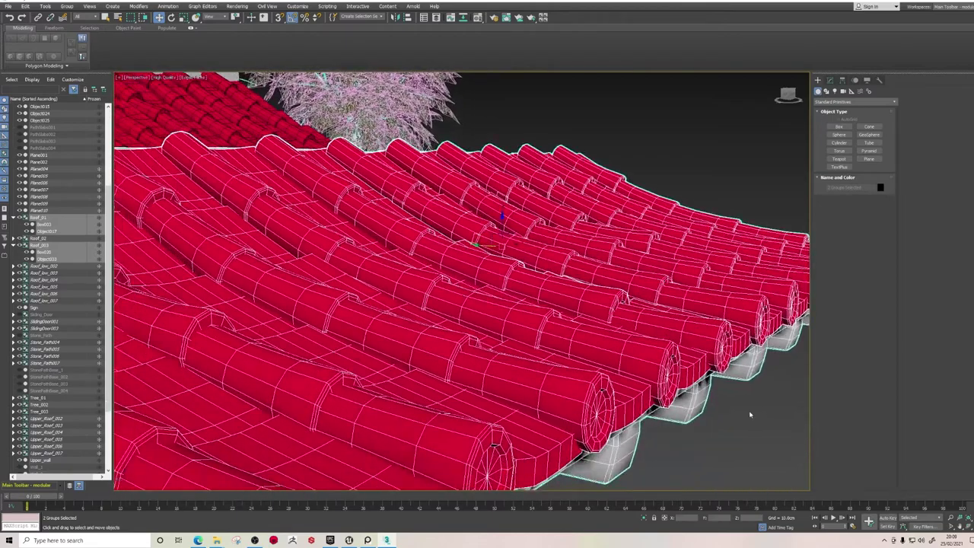
click(750, 413)
scroll(577, 373, down, 5)
scroll(574, 381, up, 2)
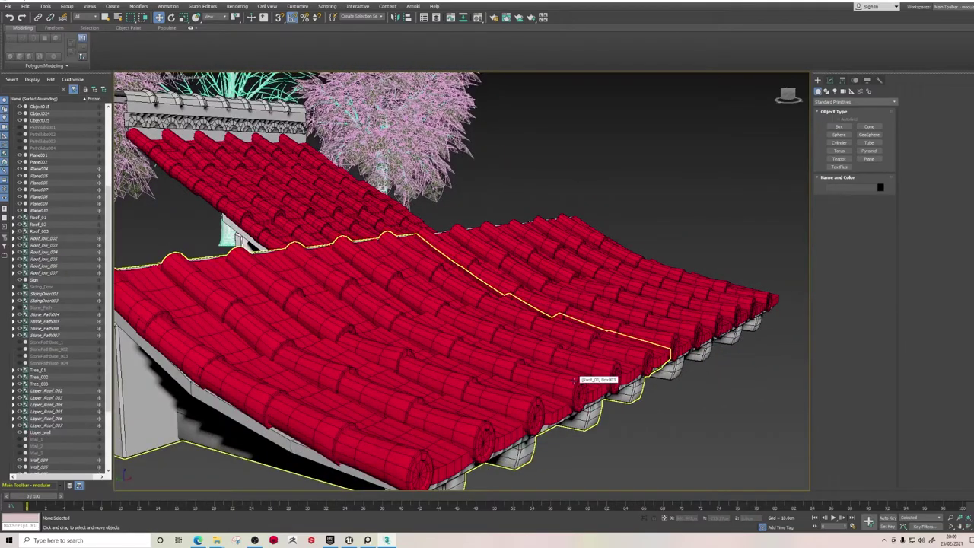
Undo the selection changes and delete the copied roof group beside Roof_01.
key(ctrl+z)
key(ctrl+z)
key(ctrl+z)
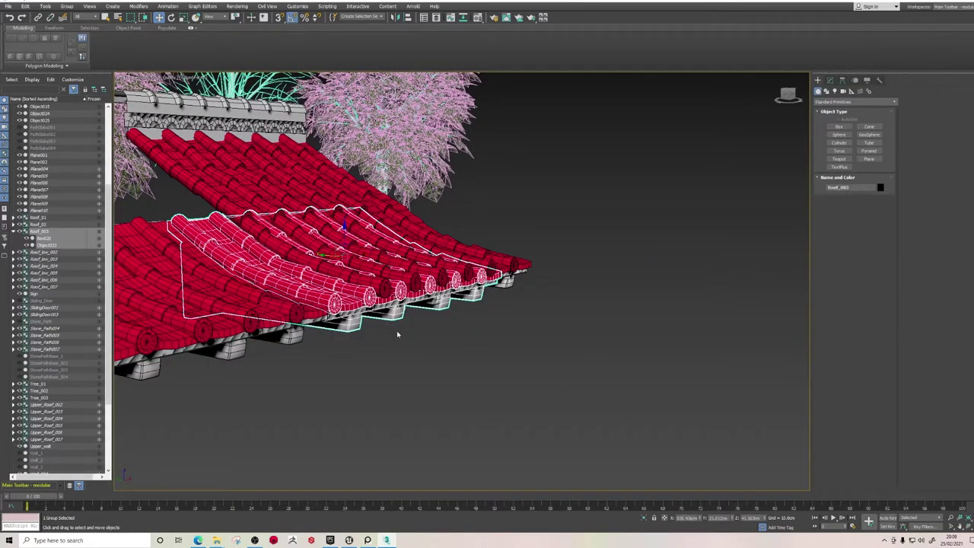
key(Delete)
alt+middle_drag(190, 294, 339, 318)
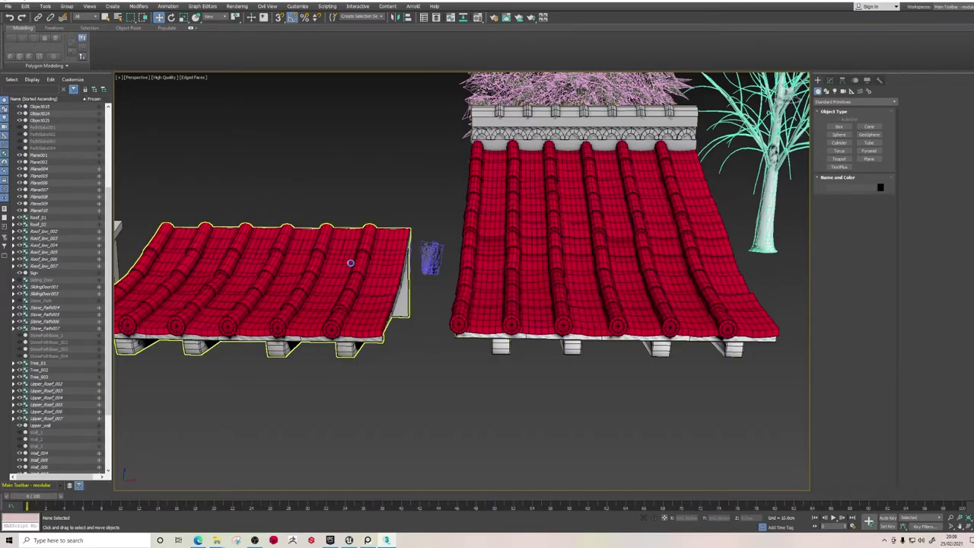
Select the Roof_02 group and examine its longer slope and supports from the side, below and above.
click(320, 259)
alt+middle_drag(250, 250, 463, 304)
click(510, 340)
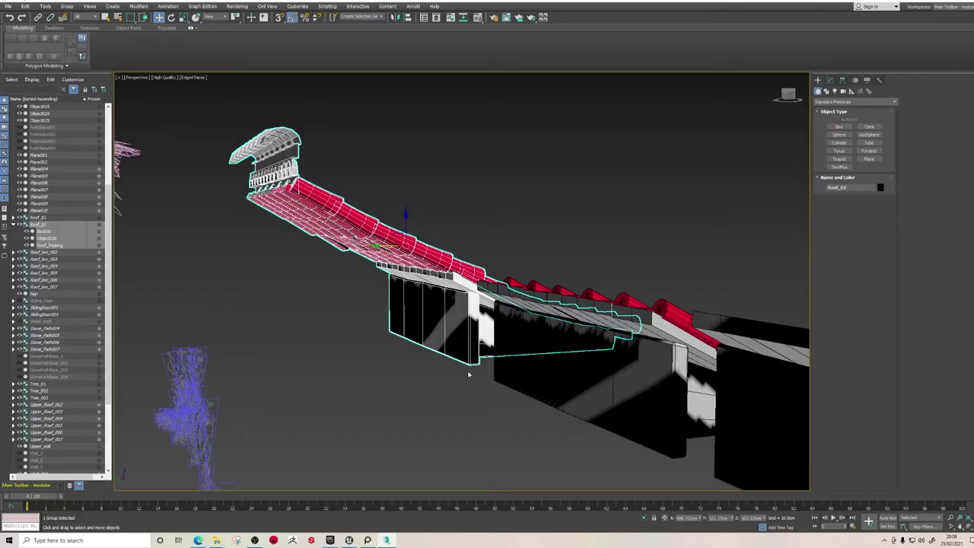
alt+middle_drag(468, 374, 443, 336)
scroll(443, 335, down, 5)
key(z)
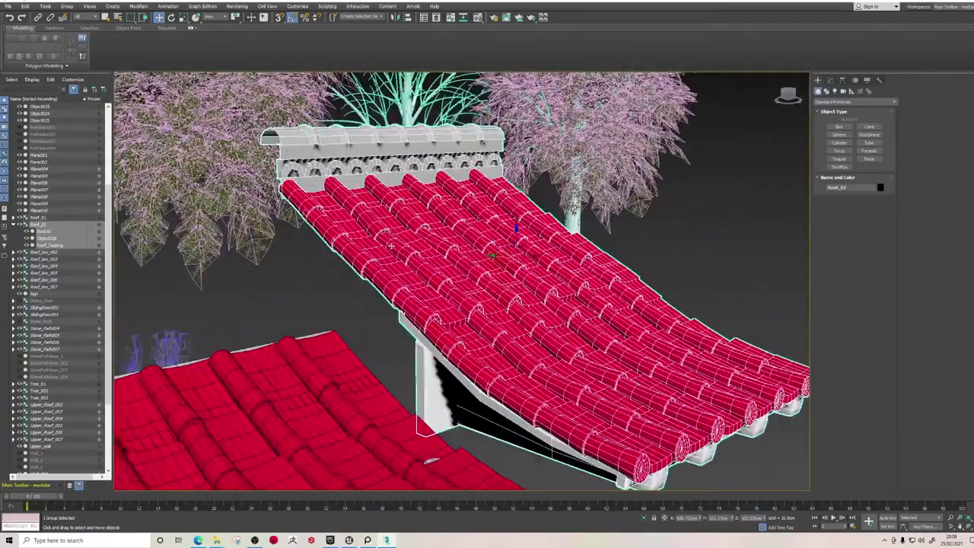
Examine the ridge topping of Roof_02, including its row of arches and rounded cap, up close.
alt+middle_drag(392, 246, 396, 360)
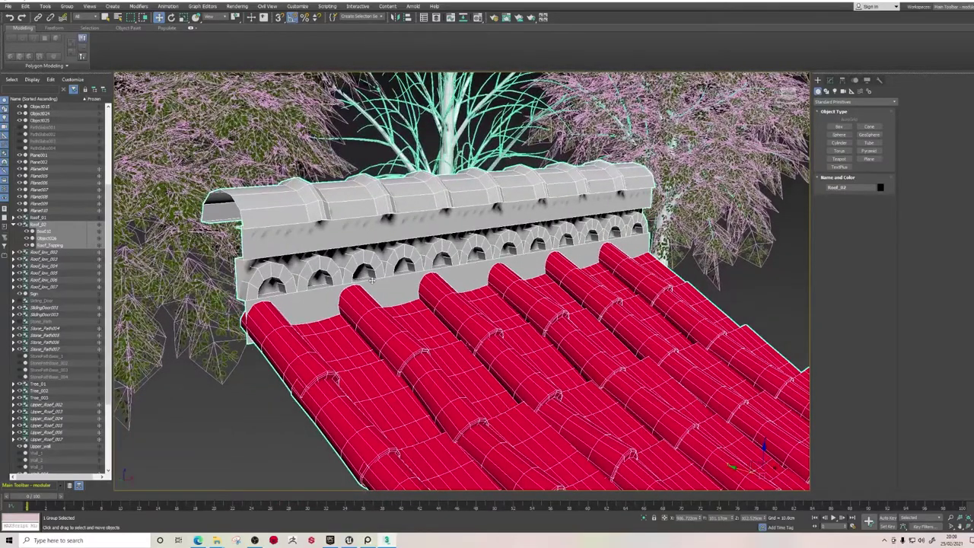
alt+middle_drag(358, 237, 425, 250)
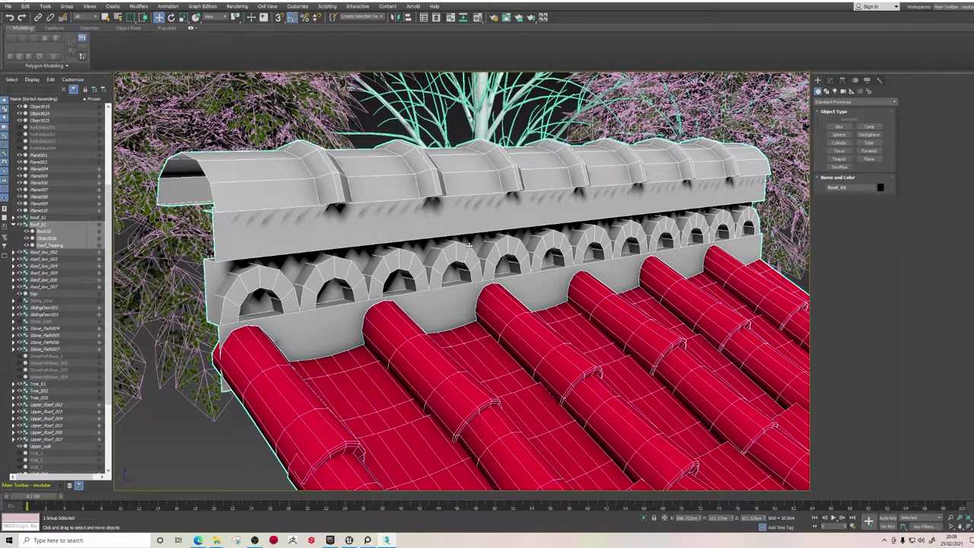
scroll(469, 246, down, 2)
alt+middle_drag(470, 246, 352, 242)
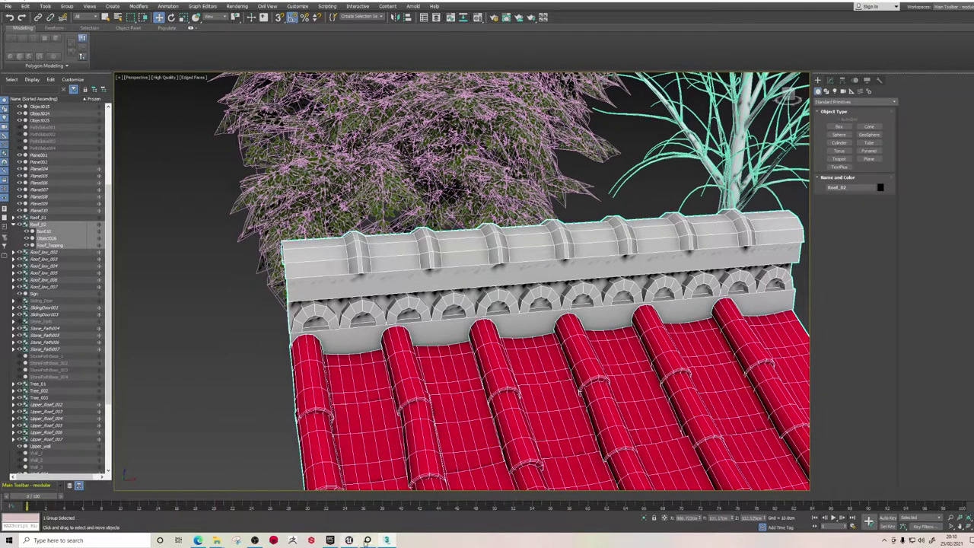
Switch to the PureRef reference board, examine the painted roof ridge up close, then return to 3ds Max.
click(368, 540)
scroll(491, 117, up, 8)
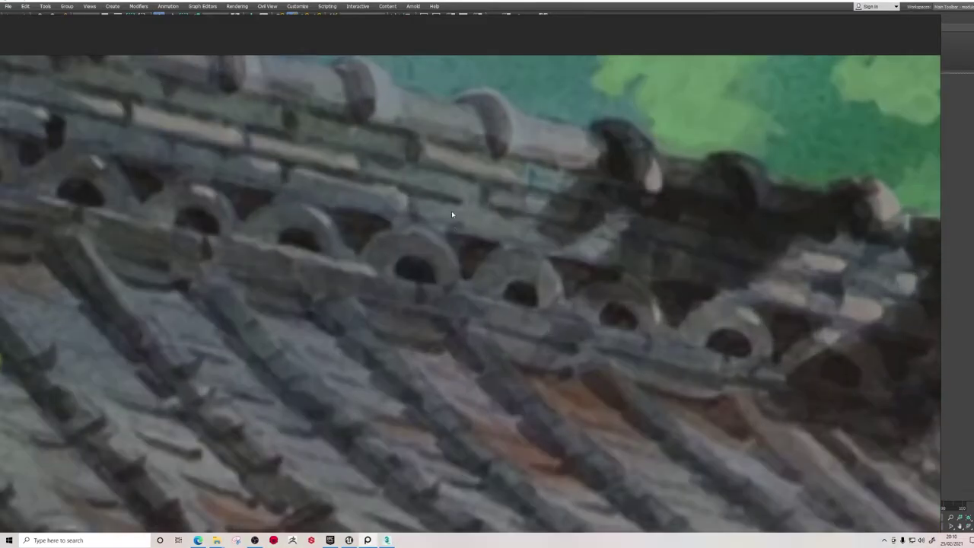
click(592, 13)
Select Roof_01 and Roof_02 in turn to compare the two tiled modules, then clear the selection.
scroll(489, 315, down, 4)
middle_drag(489, 315, 545, 322)
scroll(459, 239, down, 2)
click(384, 351)
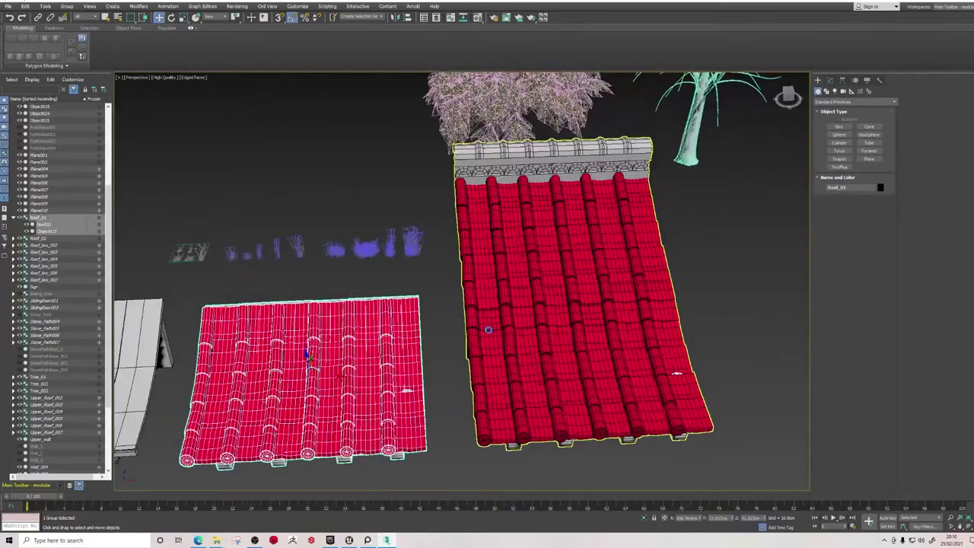
click(489, 330)
click(304, 377)
middle_drag(305, 378, 366, 387)
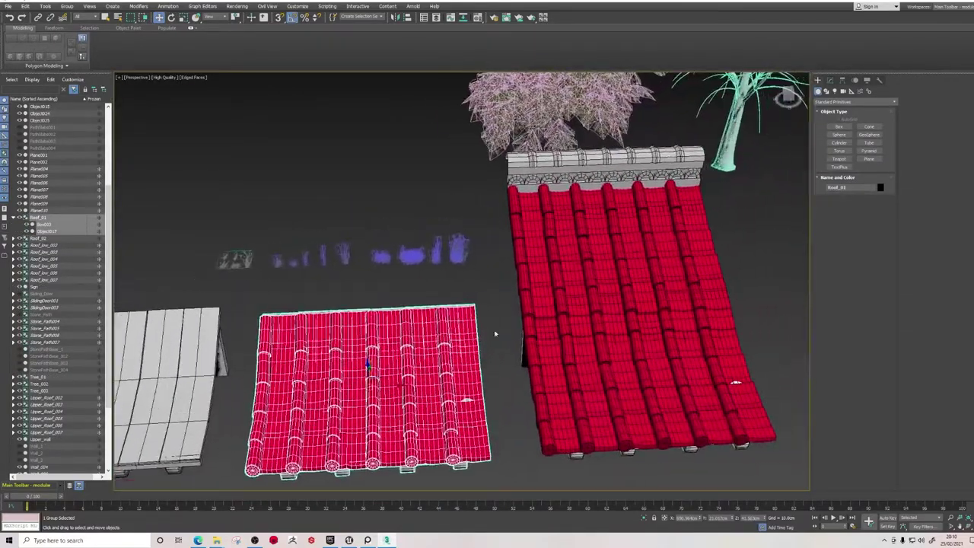
click(585, 352)
click(507, 385)
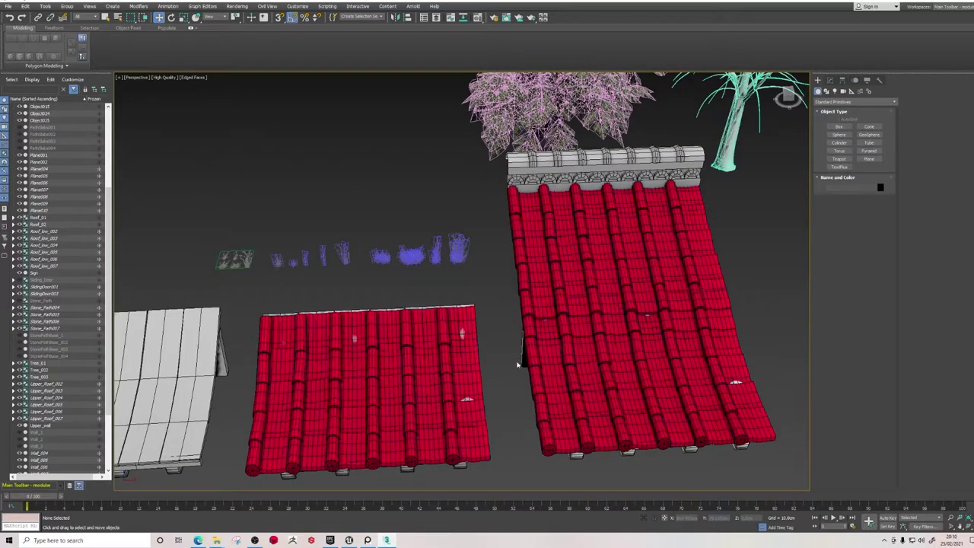
Examine the Roof_02 module beside Roof_01 from a lower, angled view.
click(524, 365)
alt+middle_drag(524, 365, 578, 430)
click(447, 463)
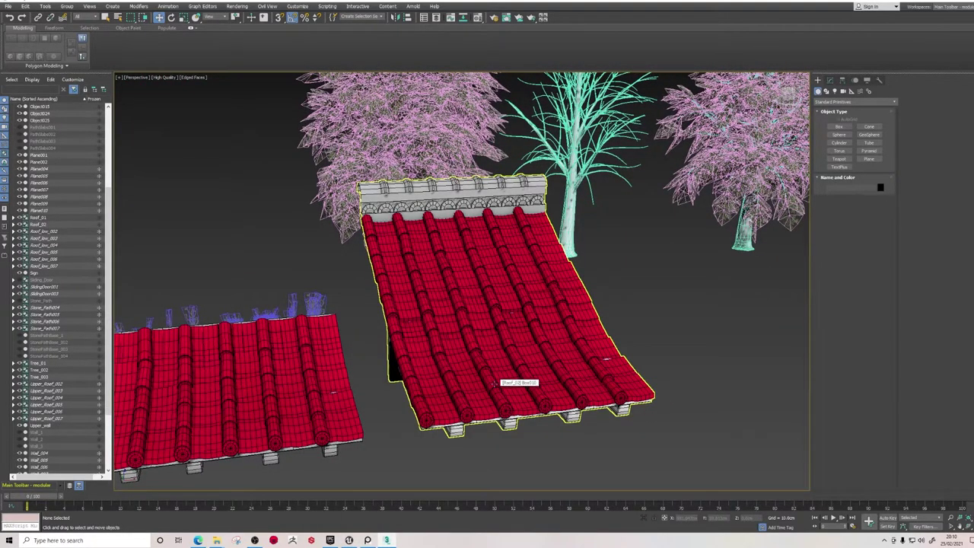
click(472, 270)
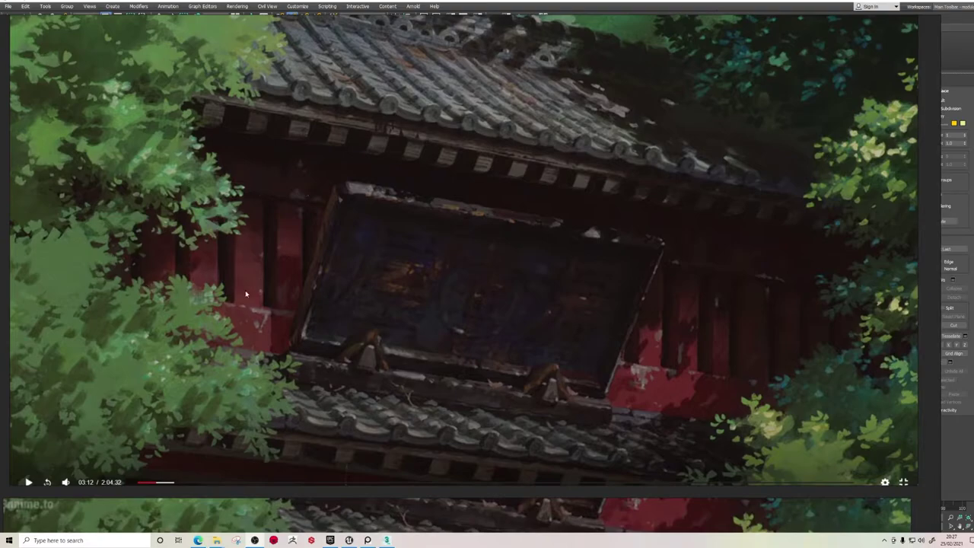
Return to 3ds Max from the reference and examine the front of the Upper_wall module and its vertical slats.
click(386, 540)
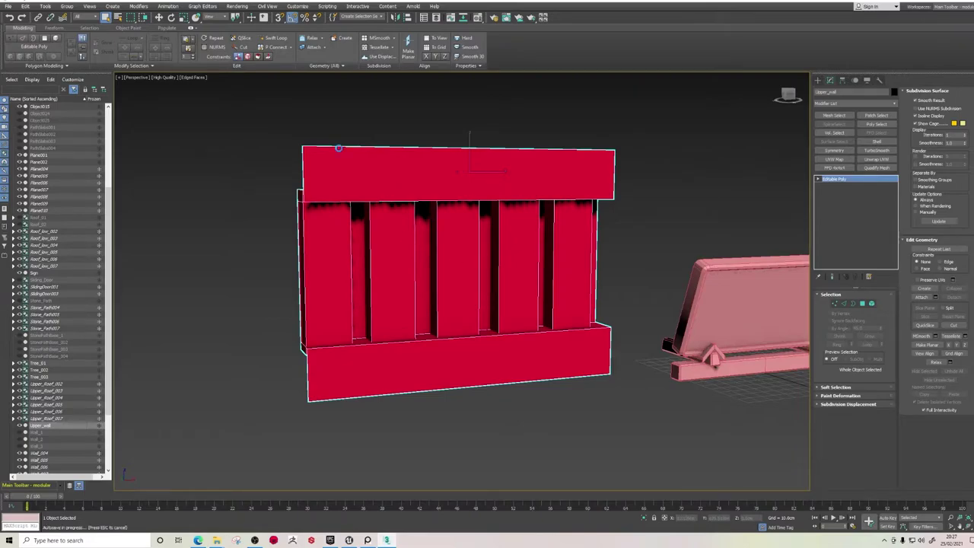
alt+middle_drag(315, 160, 374, 270)
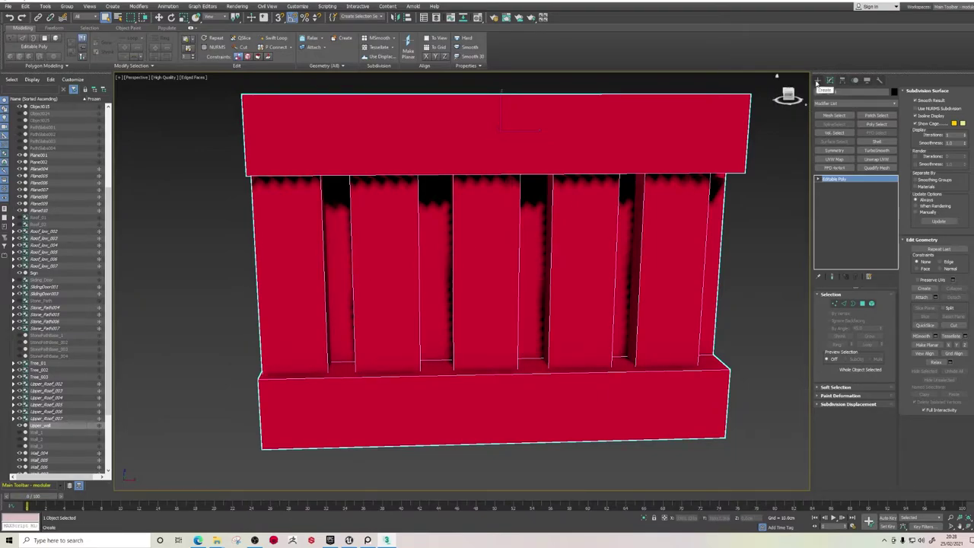
click(817, 81)
scroll(667, 289, down, 5)
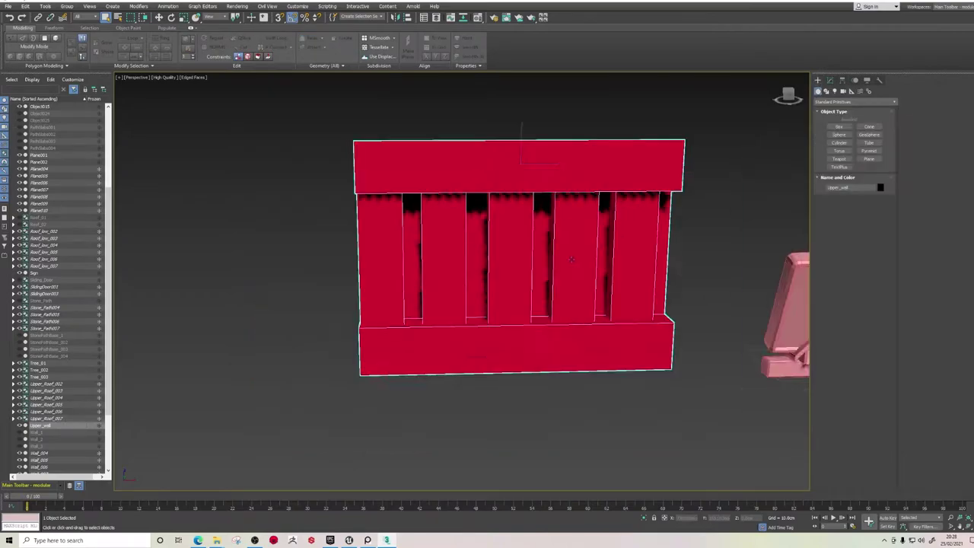
Select the Sign object and examine its tilted board, brackets and base beam from several angles.
click(667, 288)
middle_drag(674, 288, 369, 286)
click(474, 253)
key(z)
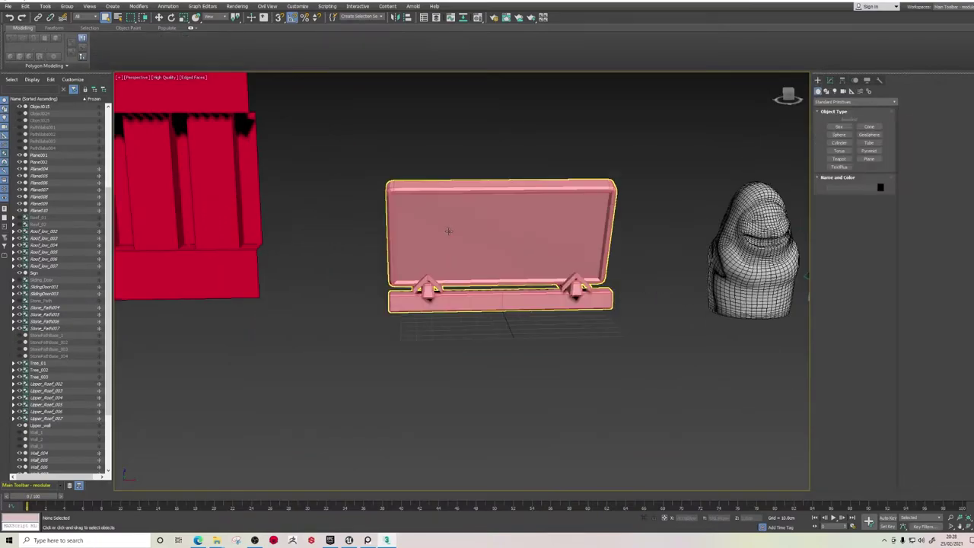
scroll(387, 459, down, 4)
alt+middle_drag(386, 460, 380, 437)
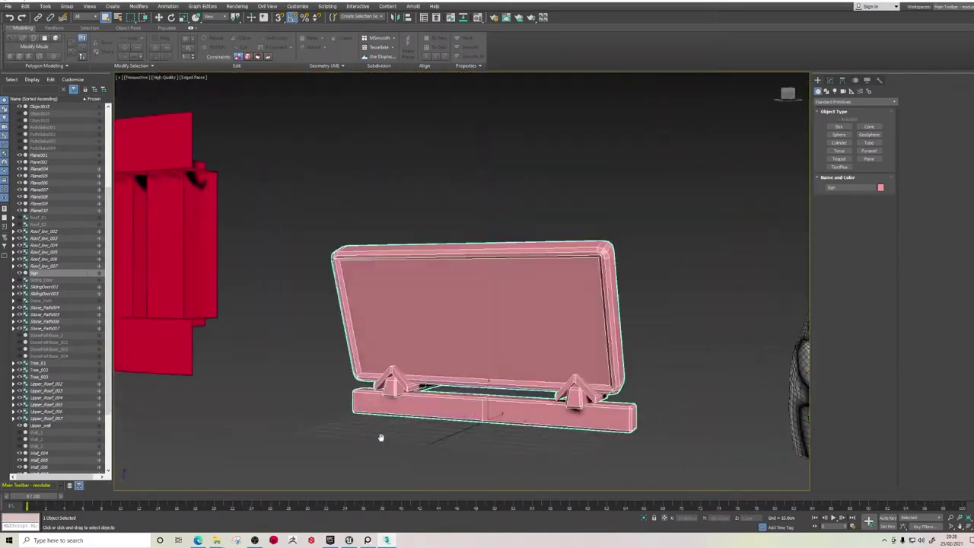
scroll(538, 439, up, 5)
alt+middle_drag(494, 391, 446, 400)
middle_drag(335, 300, 445, 359)
scroll(452, 343, down, 3)
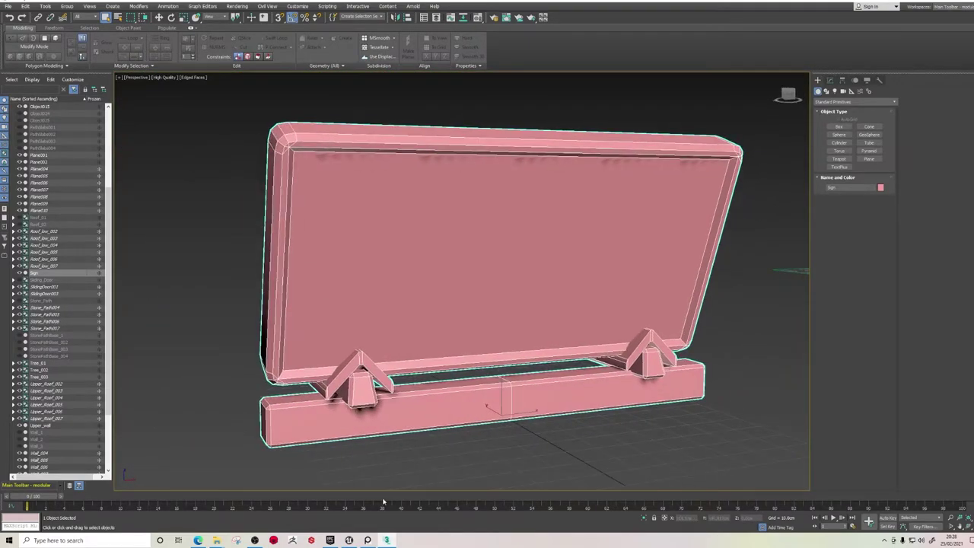
Compare the sign with the painted sign on the PureRef reference board, then return to the model in 3ds Max.
click(369, 541)
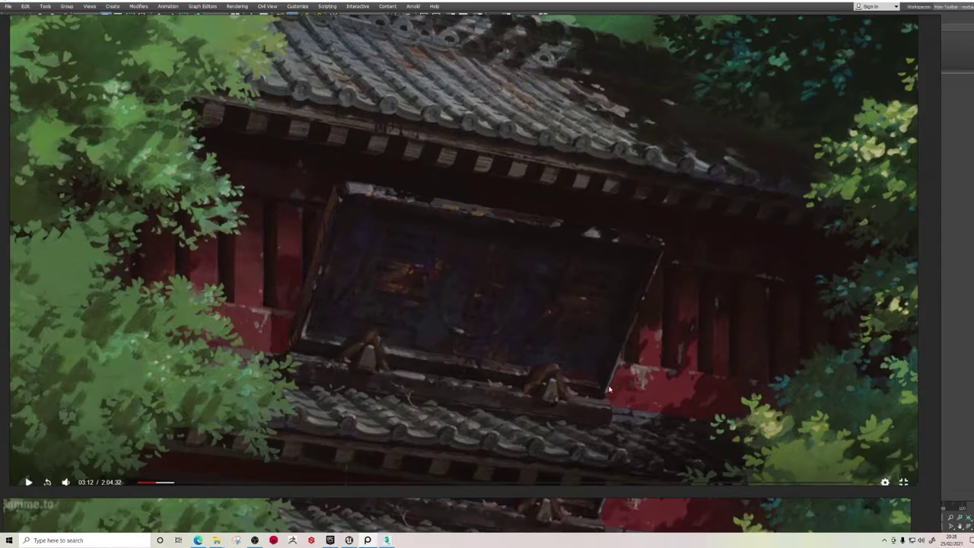
click(387, 540)
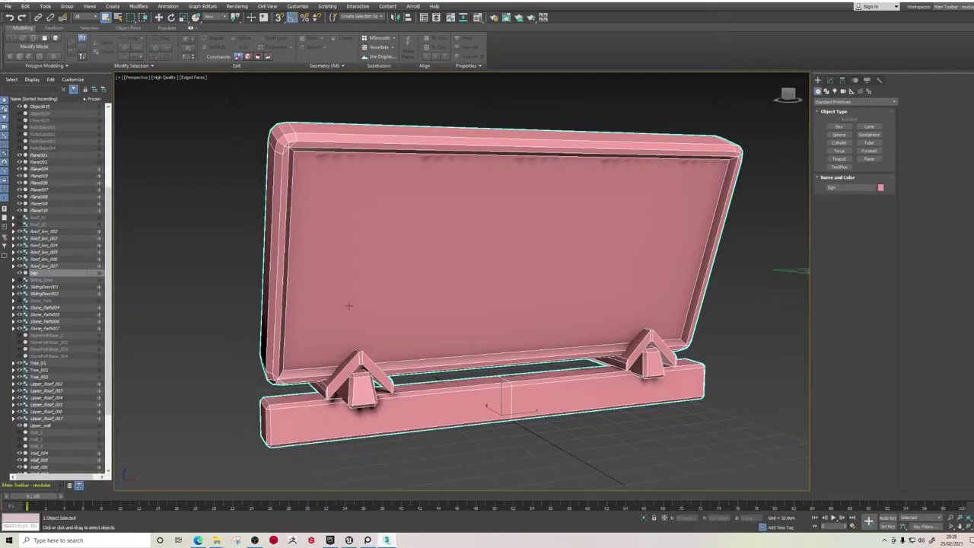
alt+middle_drag(383, 236, 411, 232)
Enter Element selection on the sign's Editable Poly and select its tilted board.
click(830, 80)
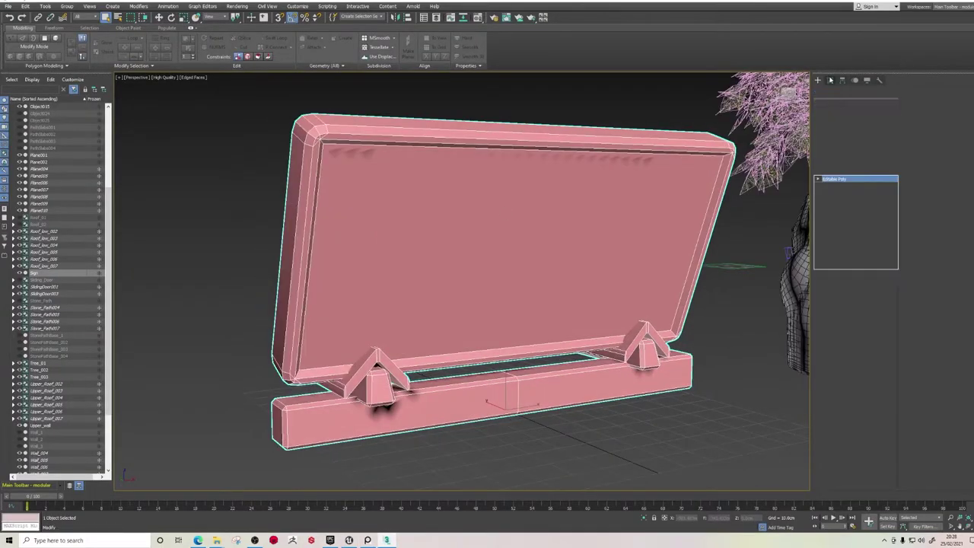
click(873, 296)
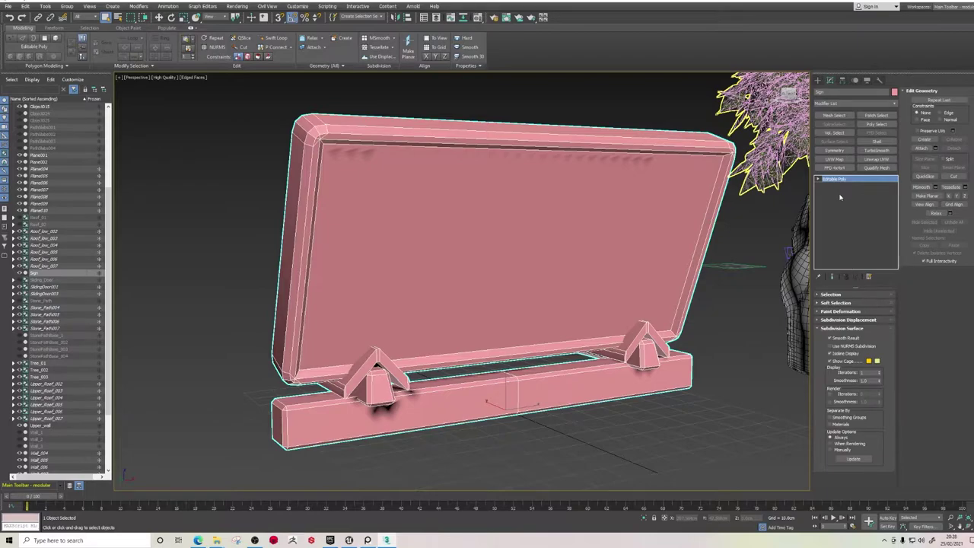
click(820, 180)
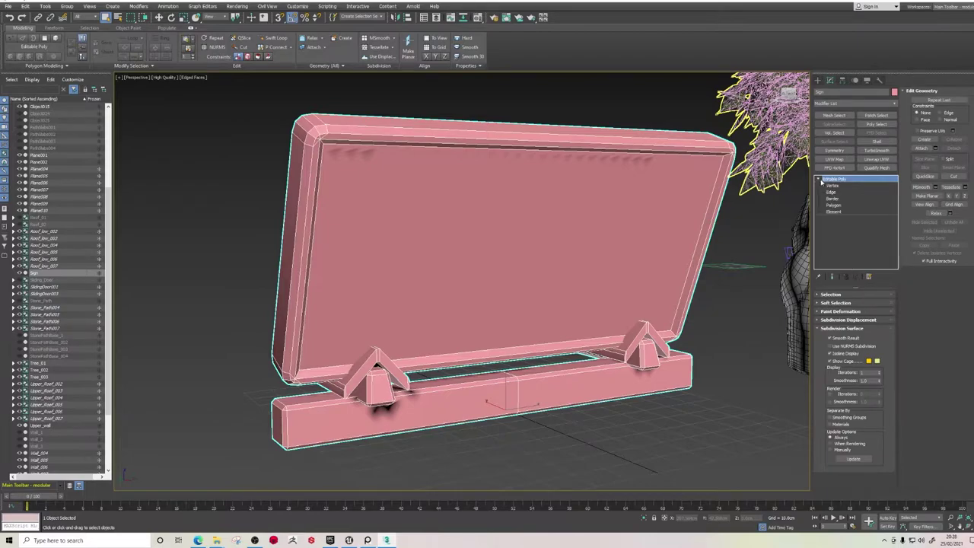
click(816, 295)
click(872, 303)
click(464, 255)
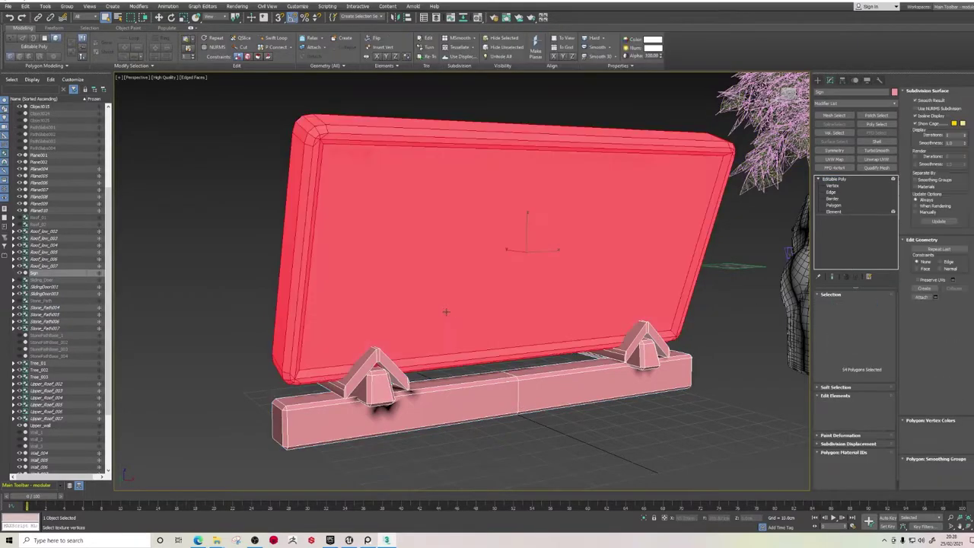
Examine the bevelled corners and inset frame of the sign board up close, then clear the element selection.
key(e)
mouse_move(537, 239)
alt+middle_down()
mouse_move(519, 251)
mouse_move(561, 257)
mouse_move(526, 239)
alt+middle_up()
alt+middle_drag(310, 90, 353, 117)
scroll(289, 147, up, 4)
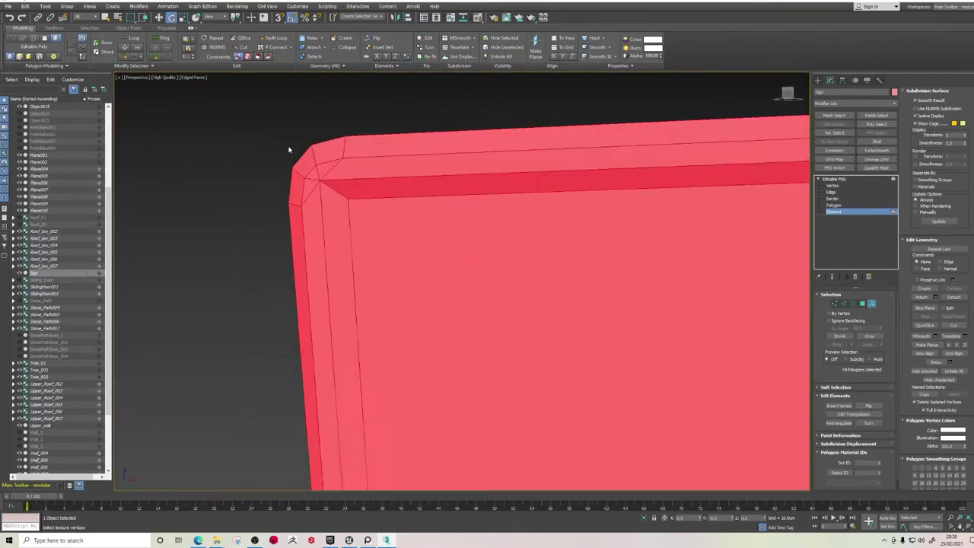
alt+middle_drag(329, 156, 361, 174)
scroll(361, 174, up, 4)
scroll(503, 269, down, 8)
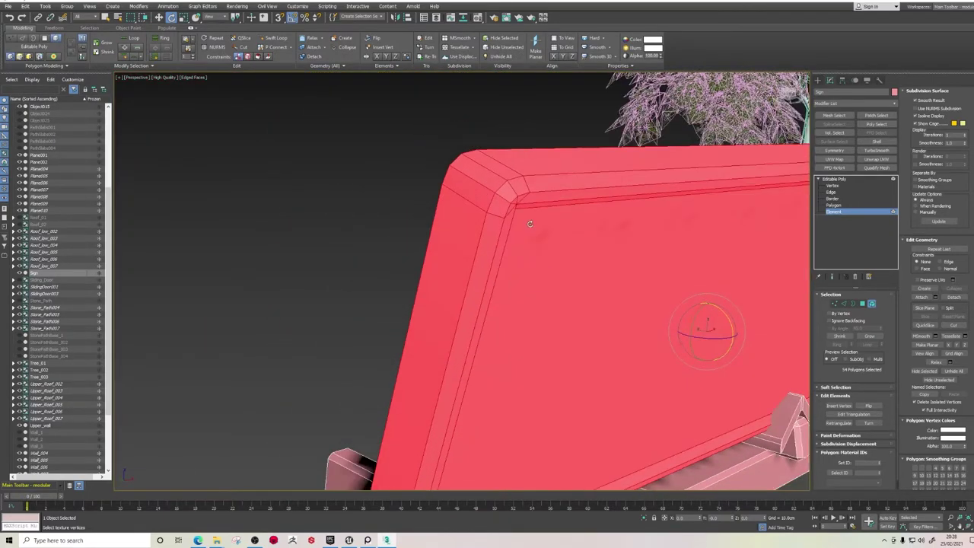
scroll(545, 297, down, 4)
mouse_move(545, 297)
alt+middle_down()
mouse_move(450, 291)
mouse_move(508, 311)
mouse_move(545, 295)
alt+middle_up()
key(ctrl+d)
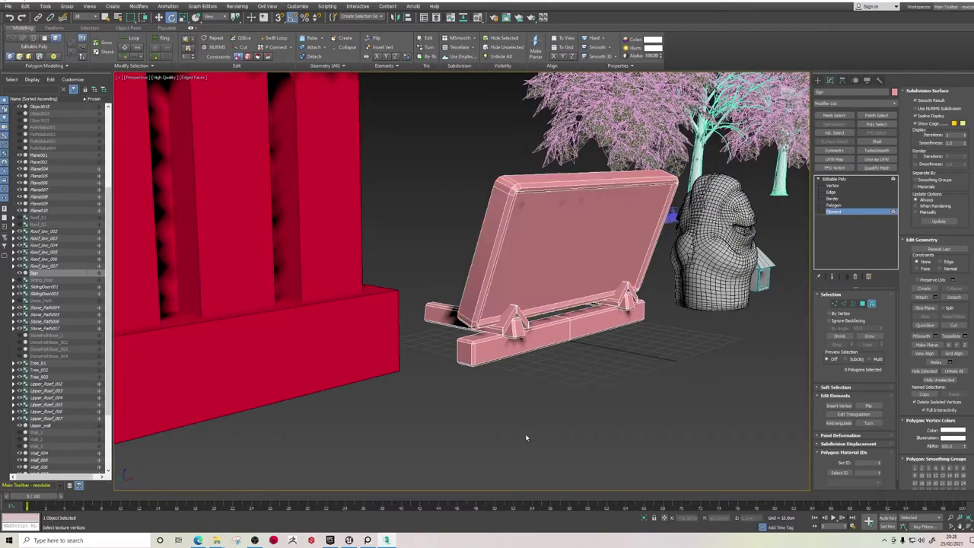
Apply an Unwrap UVW modifier to the sign and open its UV editor.
click(820, 179)
scroll(555, 283, up, 3)
alt+middle_drag(555, 283, 465, 263)
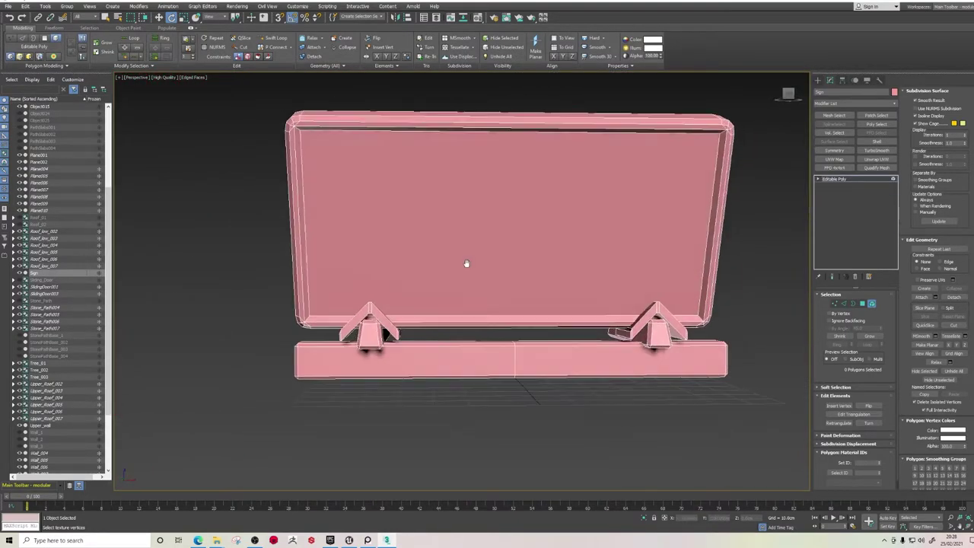
click(877, 159)
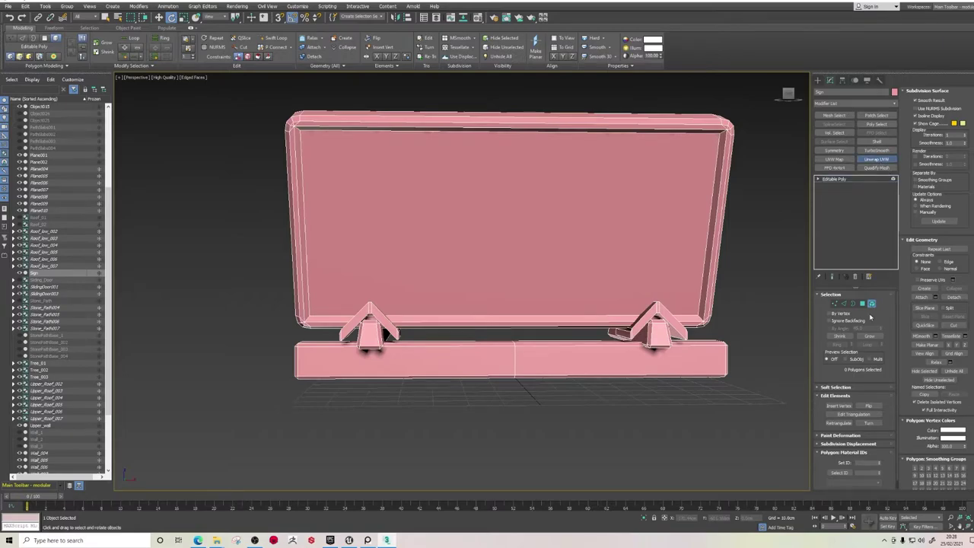
click(854, 455)
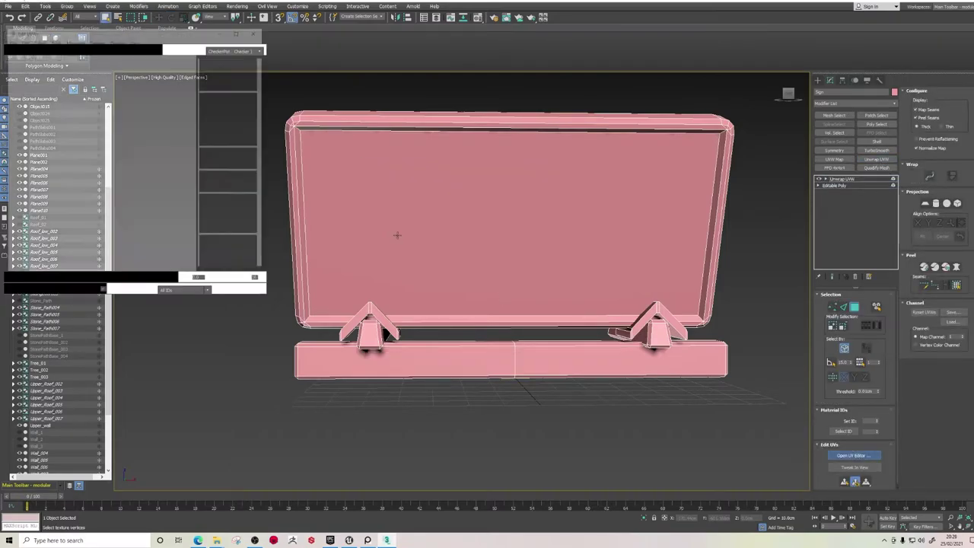
Delete the Unwrap UVW modifier from the sign's modifier stack, then clear the selection and reselect the sign.
right_click(845, 178)
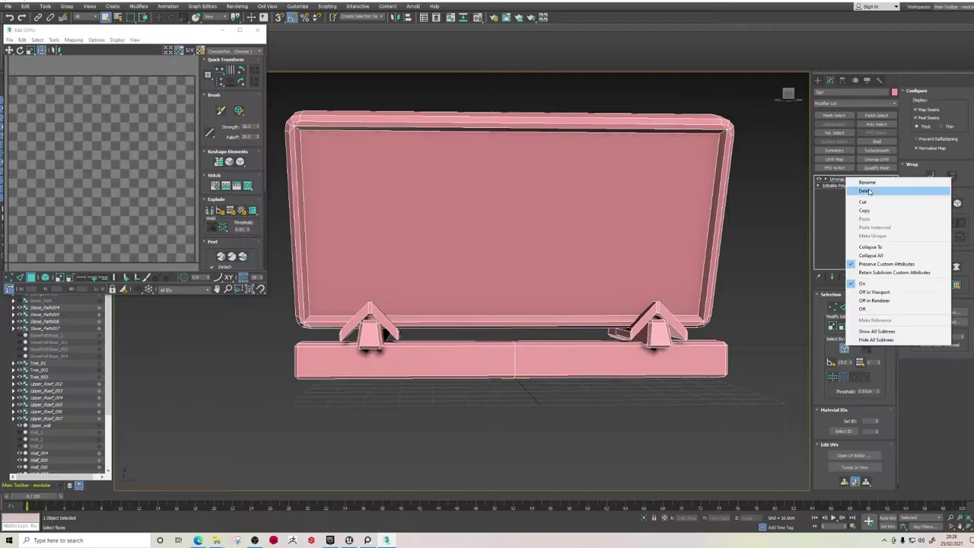
click(860, 190)
click(818, 80)
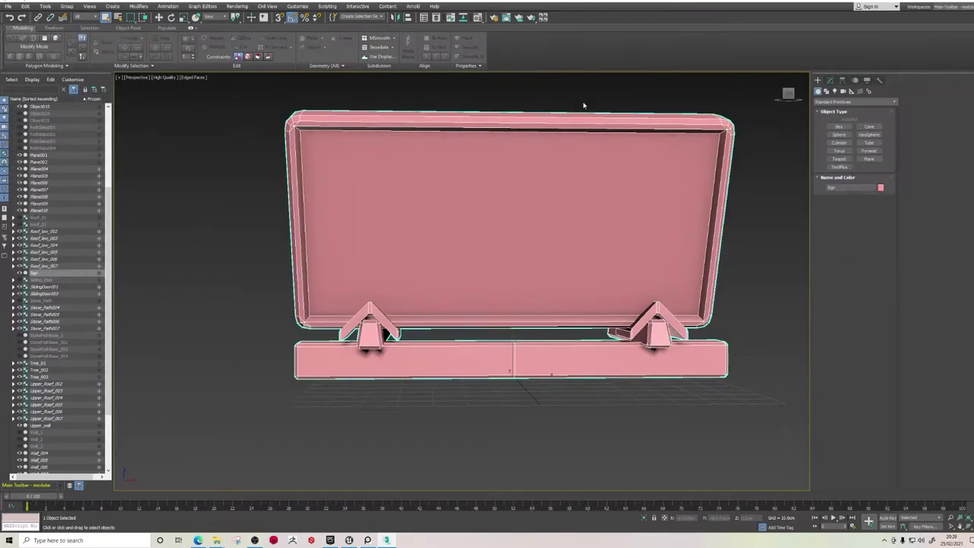
click(586, 105)
click(537, 198)
Apply a fresh Unwrap UVW modifier to the sign and open its UV editor.
click(830, 80)
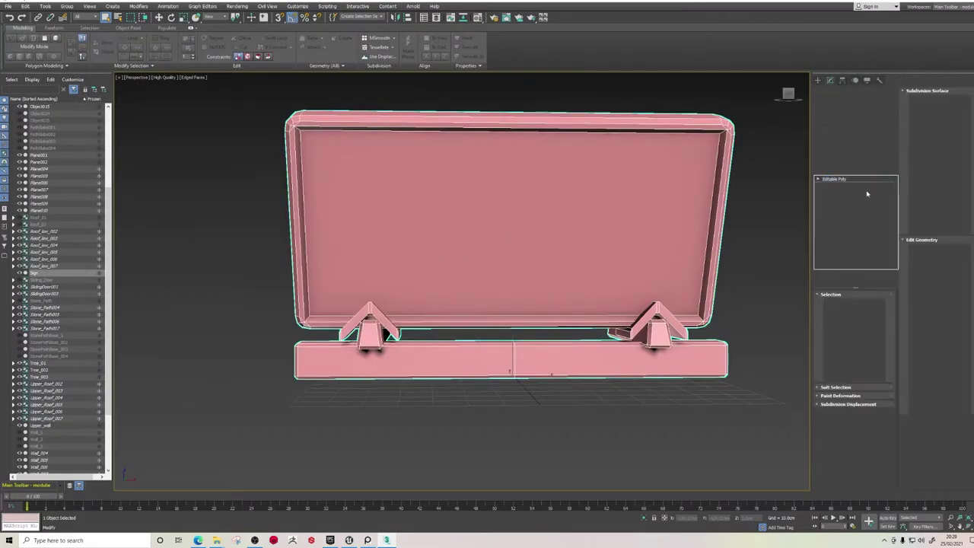
click(877, 162)
click(877, 160)
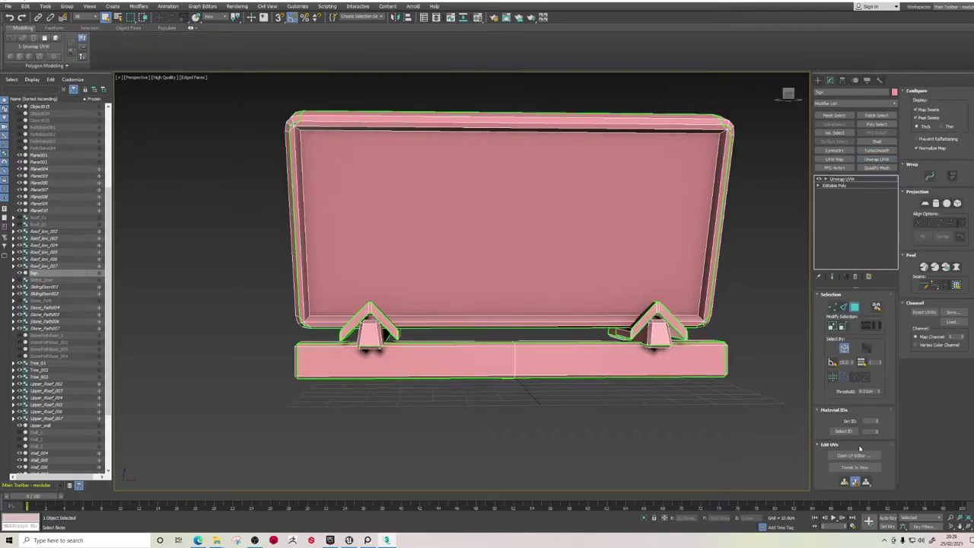
click(854, 456)
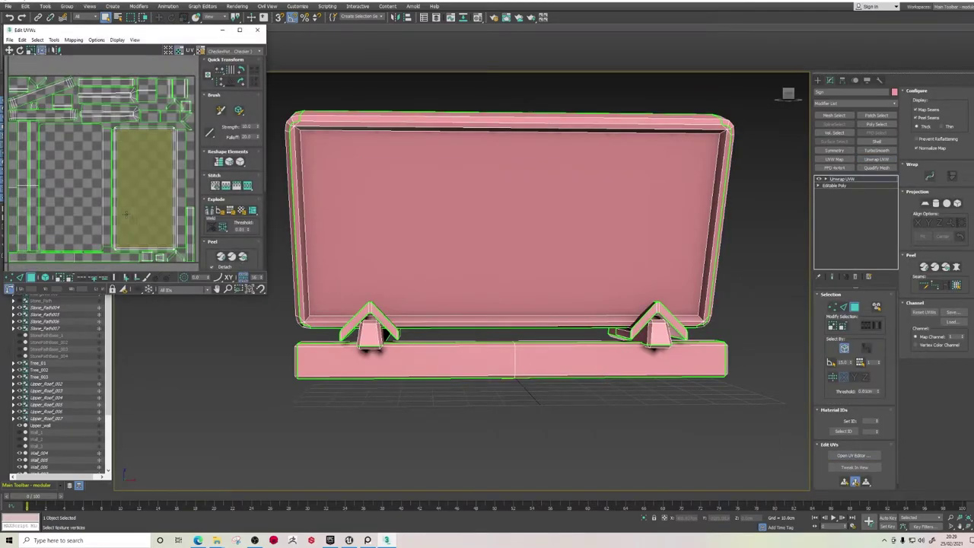
Select the two large rectangular UV shells in turn to check which sign faces they cover, and close the UV editor.
scroll(126, 214, down, 3)
middle_drag(104, 212, 104, 232)
scroll(104, 233, up, 3)
click(102, 205)
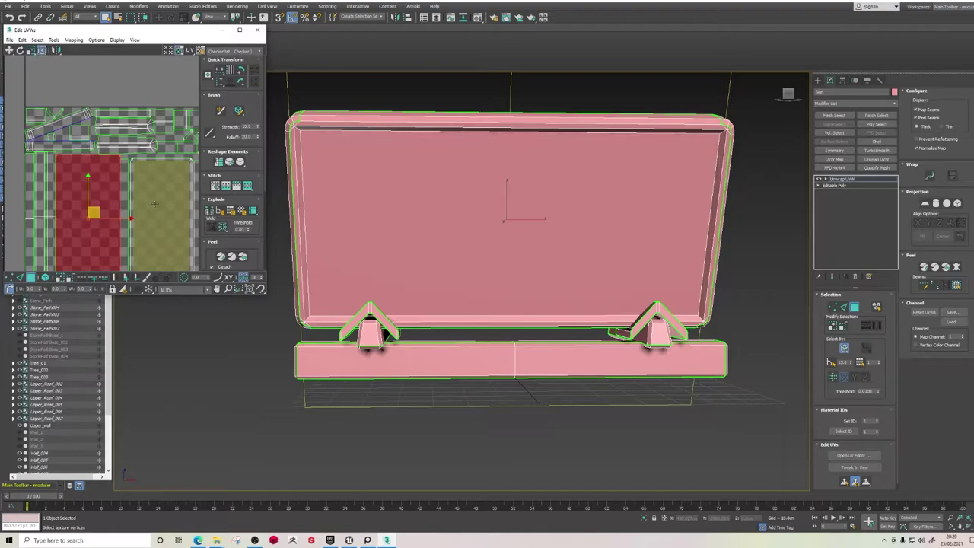
click(154, 204)
scroll(563, 236, down, 3)
alt+middle_drag(564, 235, 554, 220)
middle_drag(554, 220, 457, 218)
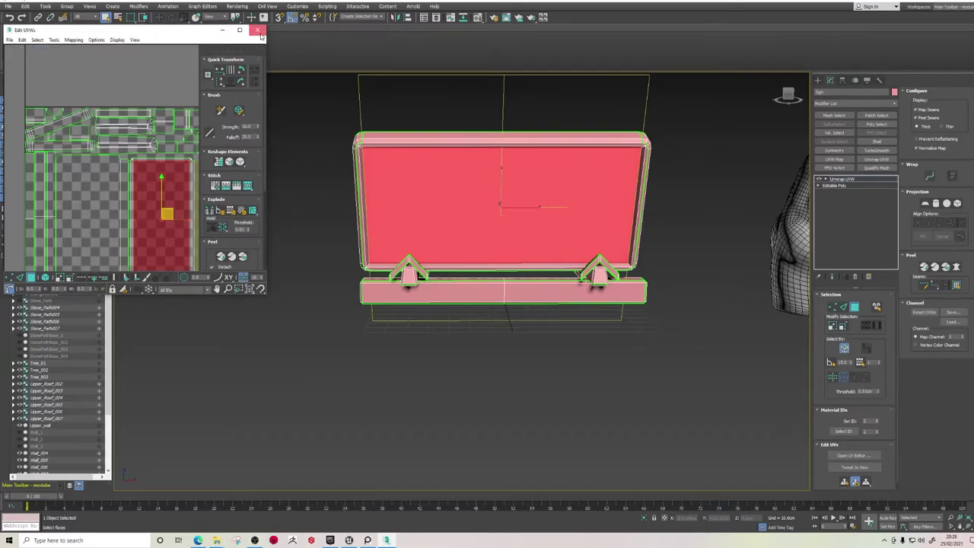
click(258, 30)
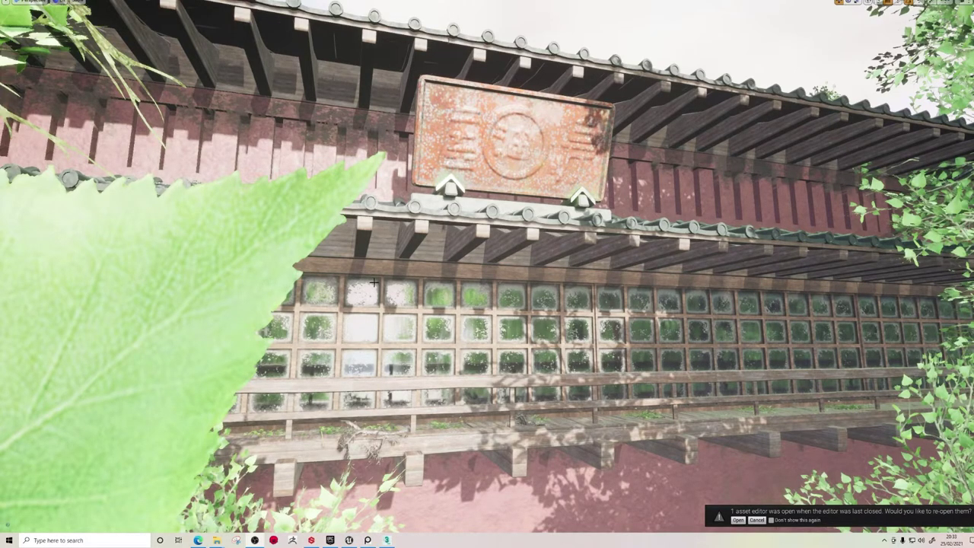
Switch to the PureRef board and examine the painted sign's dark panel, worn frame and roof brackets up close.
click(367, 540)
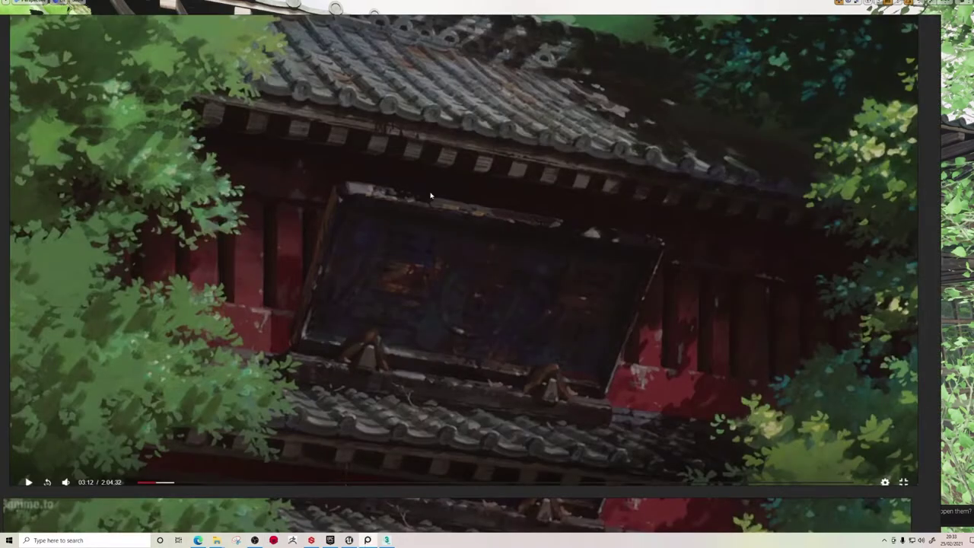
scroll(445, 300, up, 3)
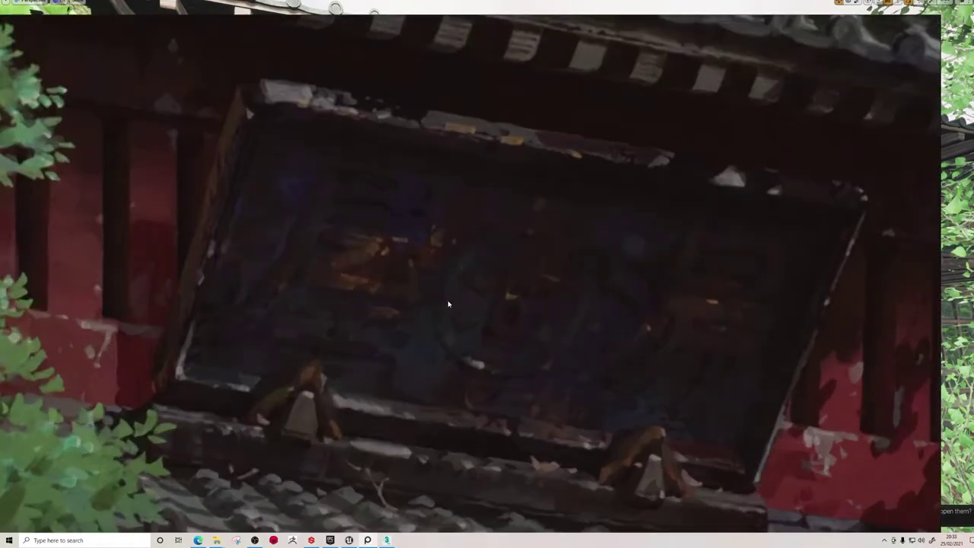
scroll(472, 263, down, 1)
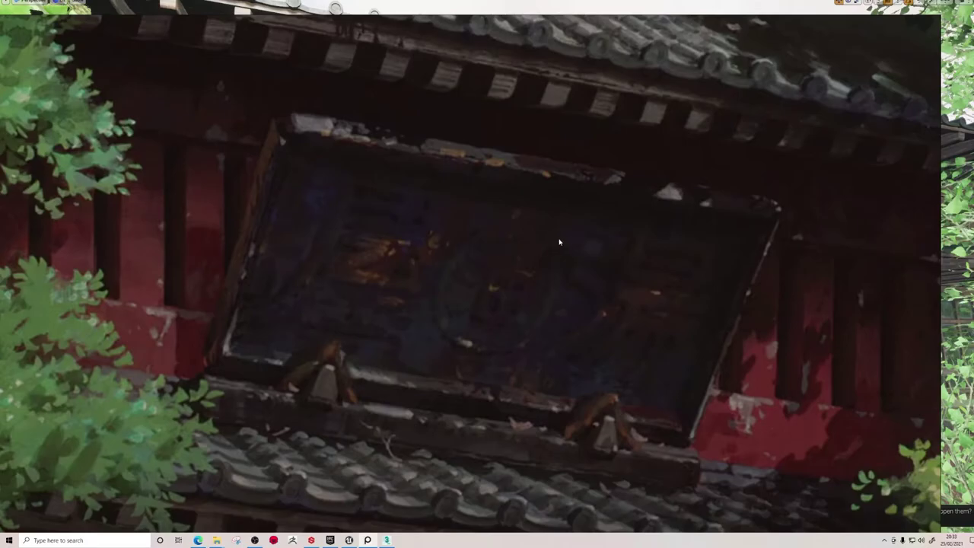
scroll(560, 242, down, 3)
click(510, 1)
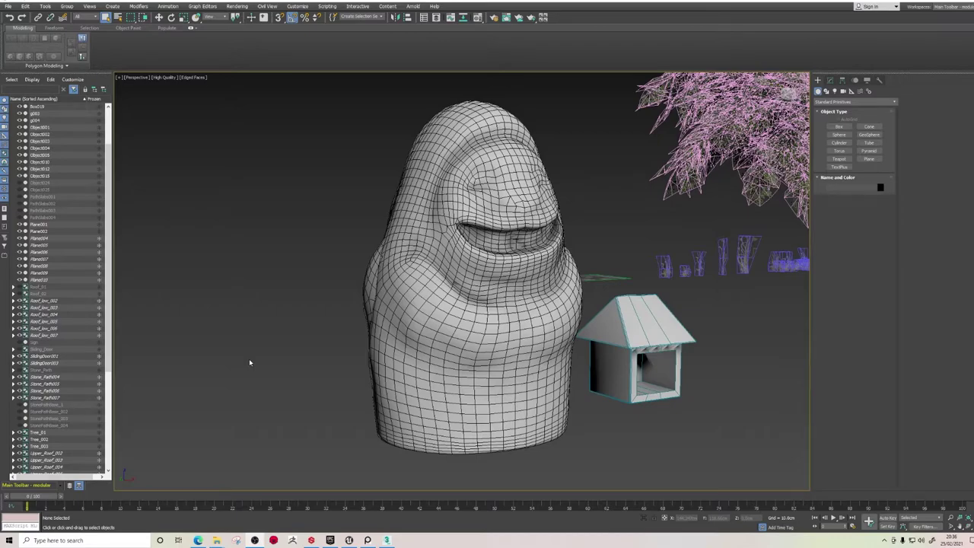
On the PureRef board, examine the mossy stone statue and the small roadside shrine references up close.
click(367, 541)
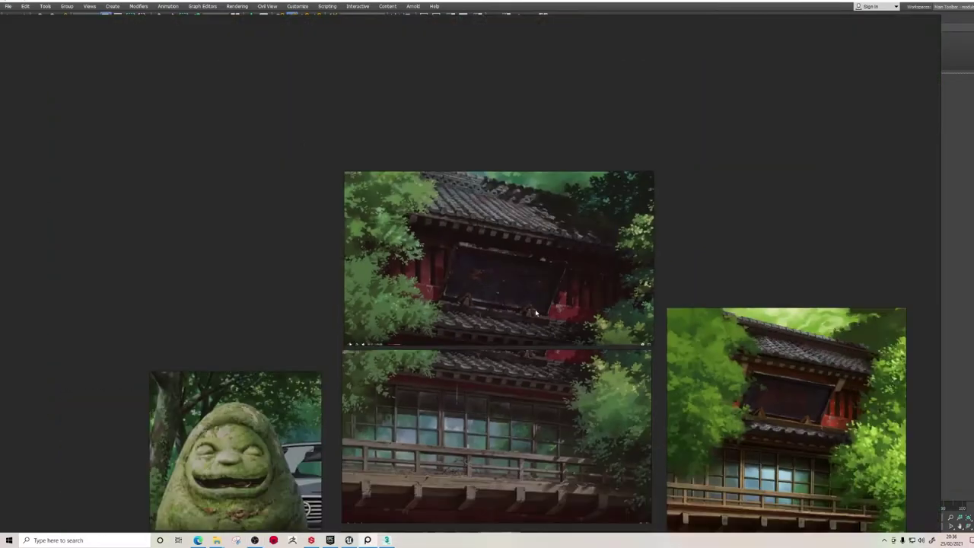
scroll(536, 313, down, 1)
middle_drag(455, 380, 551, 190)
scroll(381, 204, up, 6)
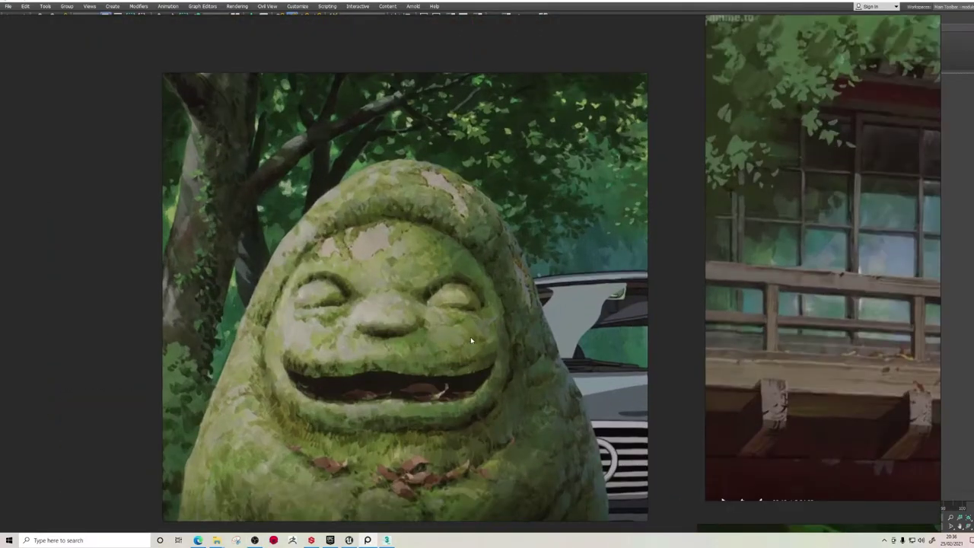
scroll(470, 336, down, 5)
middle_drag(470, 391, 463, 266)
scroll(387, 408, up, 9)
scroll(545, 248, down, 3)
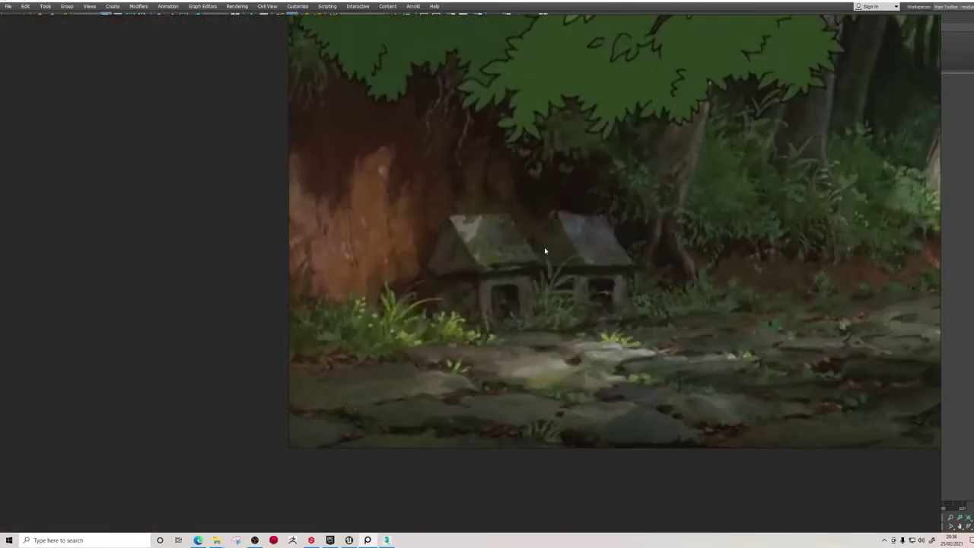
scroll(542, 250, down, 4)
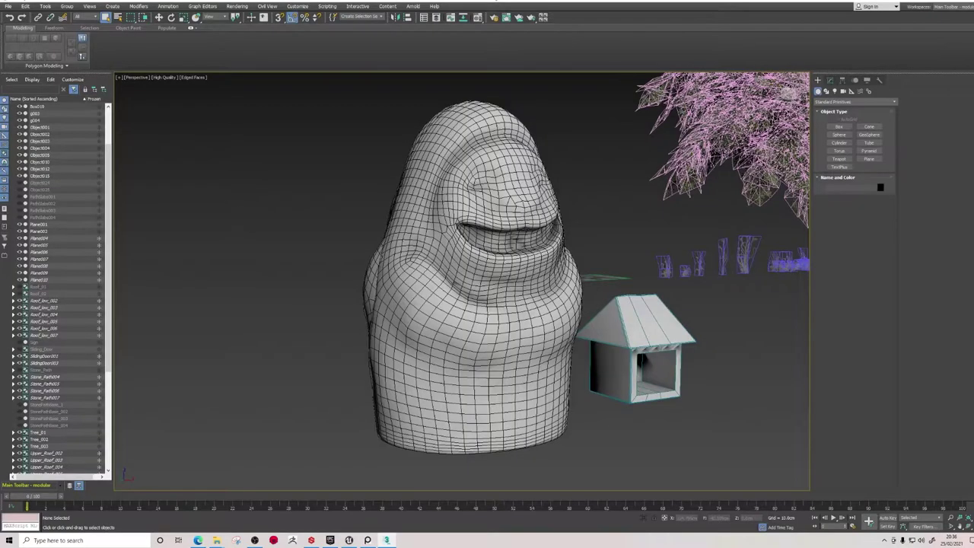
Back in 3ds Max, examine the stone statue's mesh topology around its mouth, chin and body, leaving it unselected.
click(450, 183)
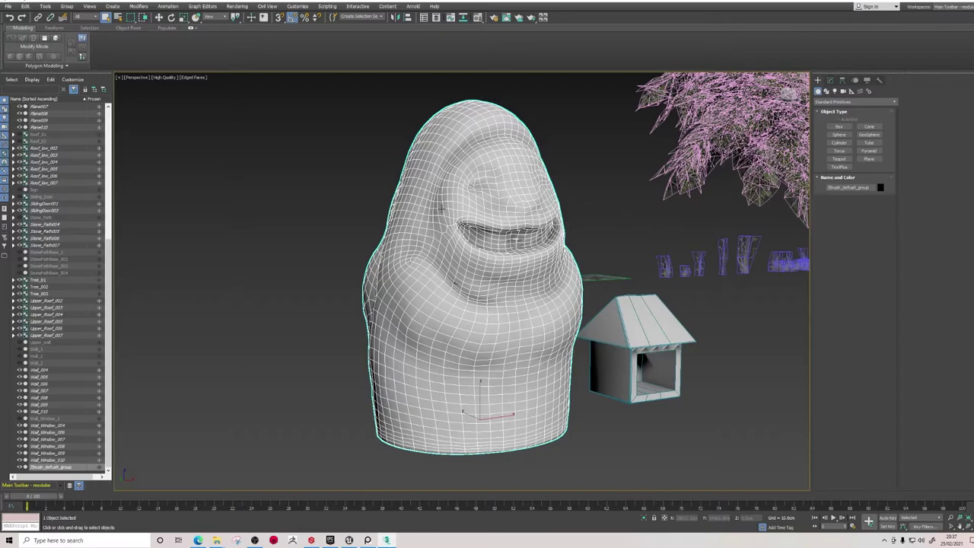
click(303, 259)
scroll(435, 306, up, 4)
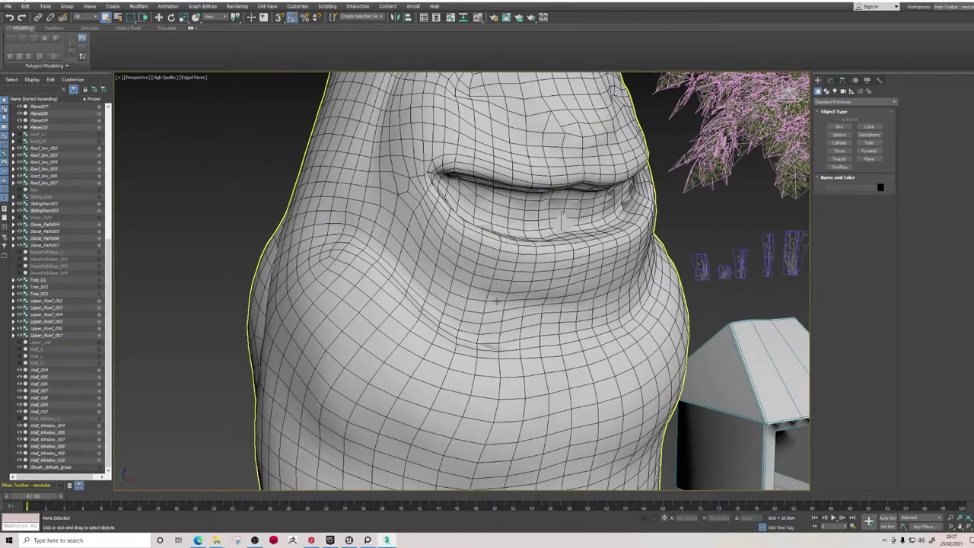
scroll(435, 306, down, 2)
scroll(436, 306, up, 2)
middle_drag(435, 306, 432, 307)
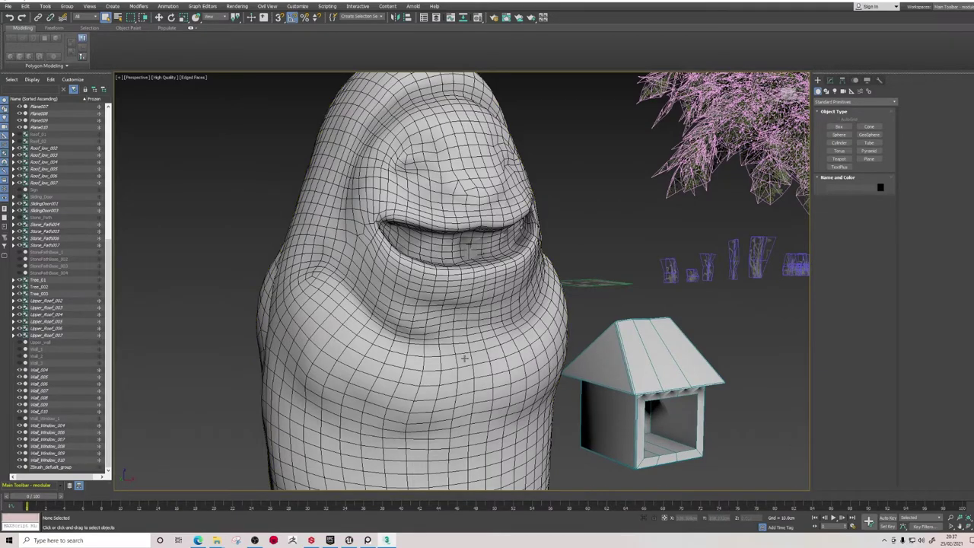
scroll(387, 175, down, 4)
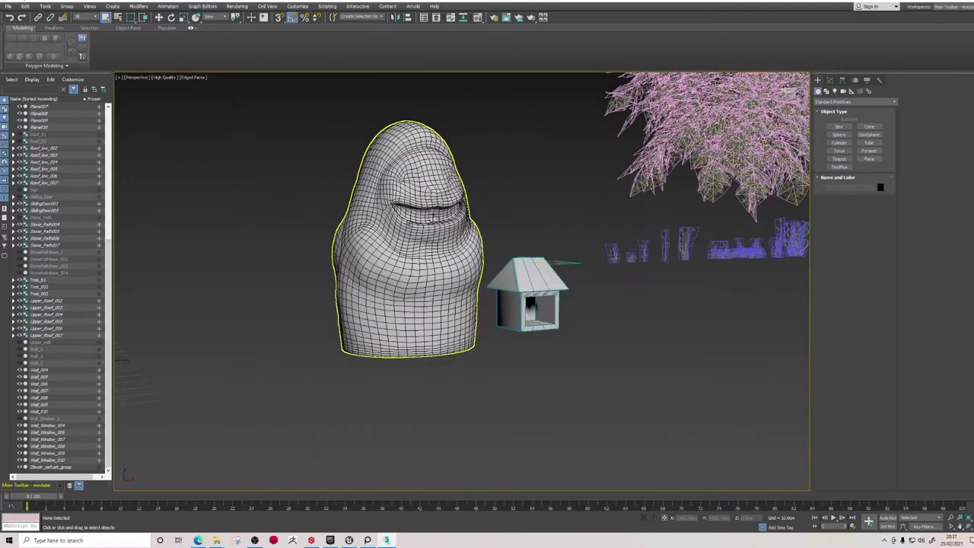
scroll(389, 237, up, 5)
scroll(390, 256, down, 4)
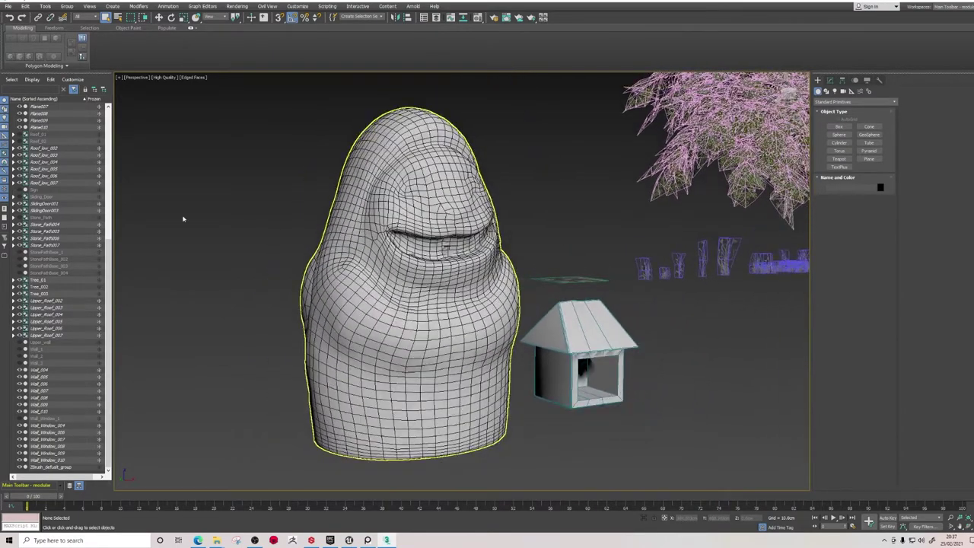
scroll(379, 371, down, 3)
scroll(365, 362, up, 4)
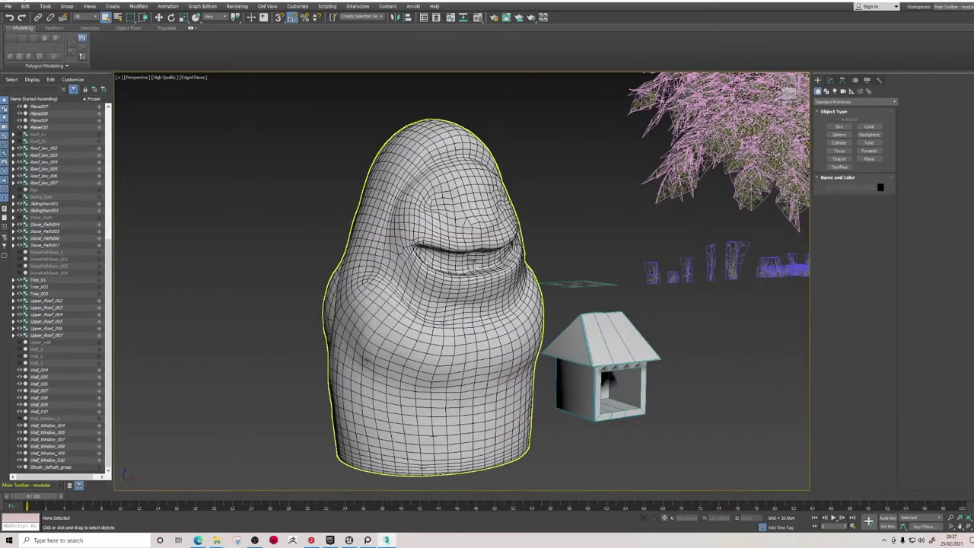
middle_drag(430, 351, 422, 325)
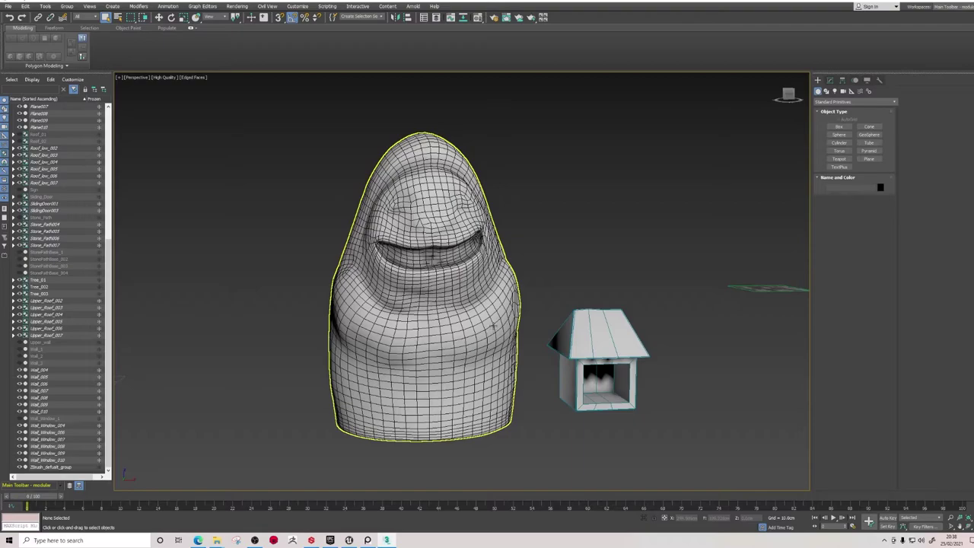
Examine the small shrine beside the statue from the front, checking its sloped roof and open box.
click(601, 364)
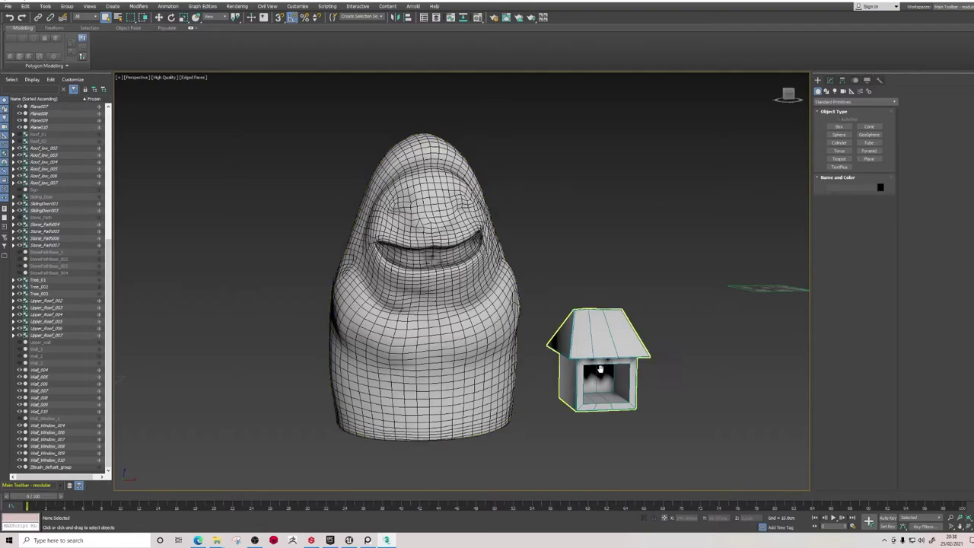
key(z)
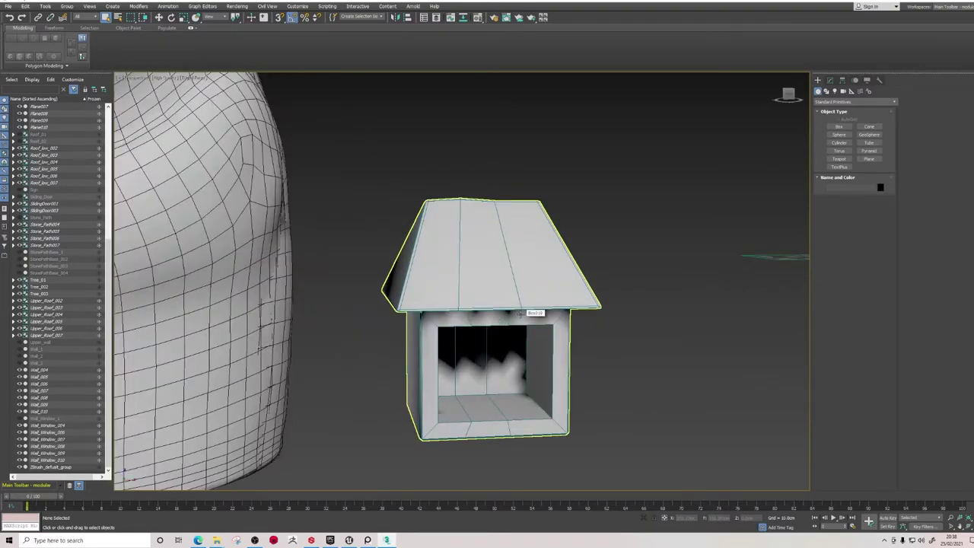
middle_drag(510, 308, 470, 220)
scroll(467, 223, up, 5)
scroll(441, 274, down, 5)
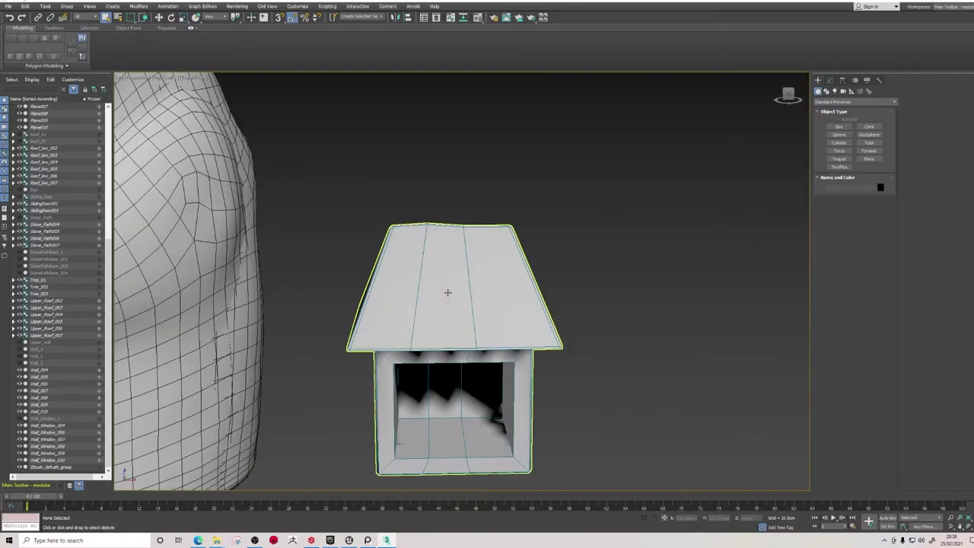
middle_drag(449, 291, 457, 241)
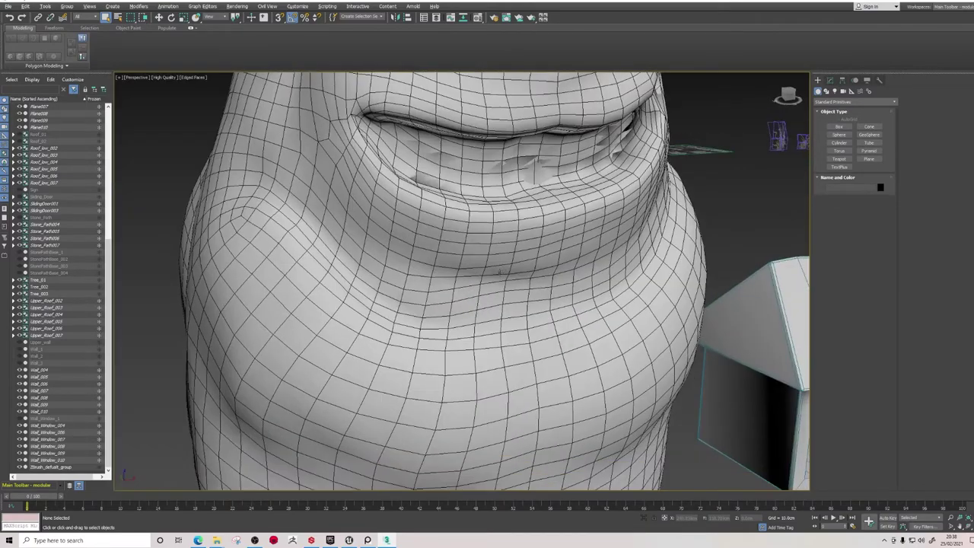
Compare the small shrine with the statue from several distances and angles, examining its side, roof edges and interior.
middle_drag(499, 272, 283, 235)
scroll(476, 283, up, 1)
middle_drag(647, 352, 458, 288)
scroll(481, 284, down, 2)
scroll(261, 267, up, 3)
scroll(310, 278, down, 2)
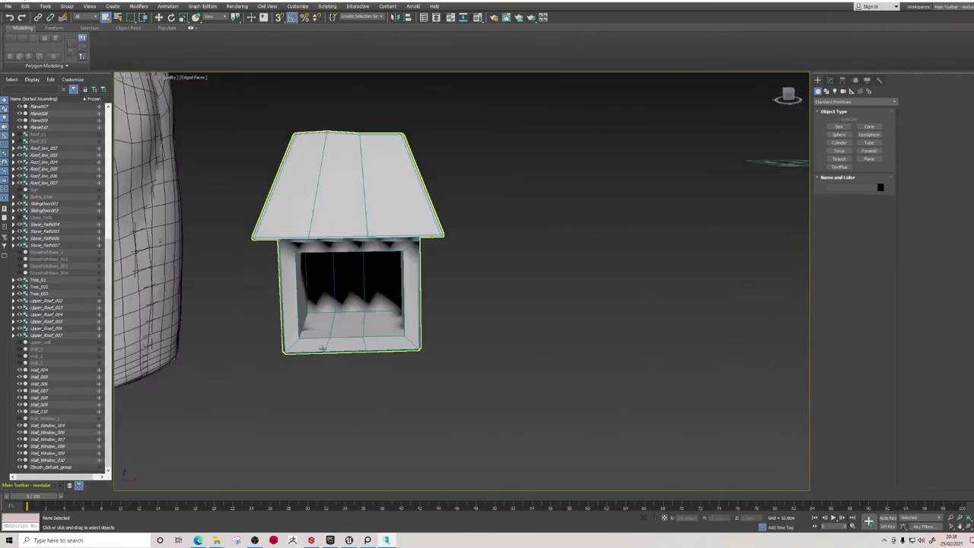
scroll(333, 237, down, 5)
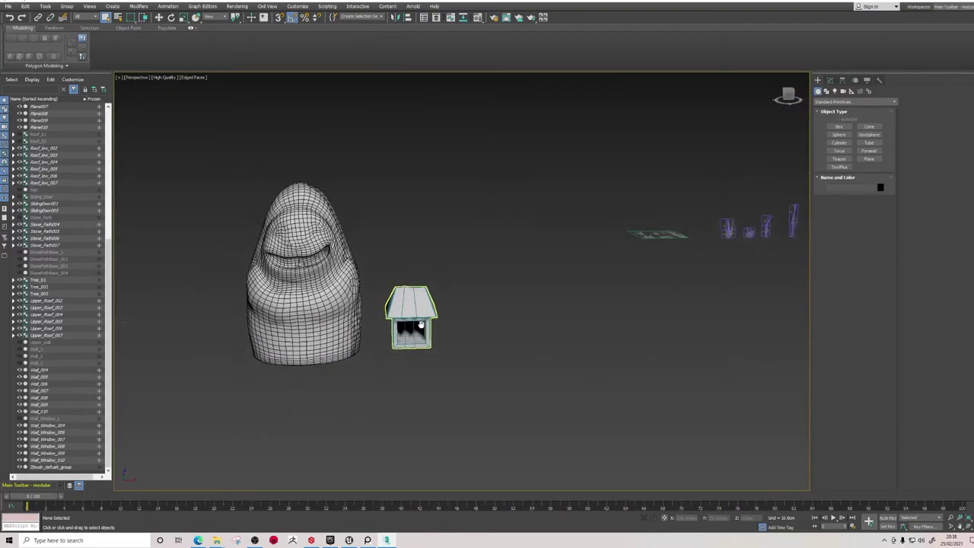
scroll(413, 308, up, 6)
alt+middle_drag(378, 303, 406, 290)
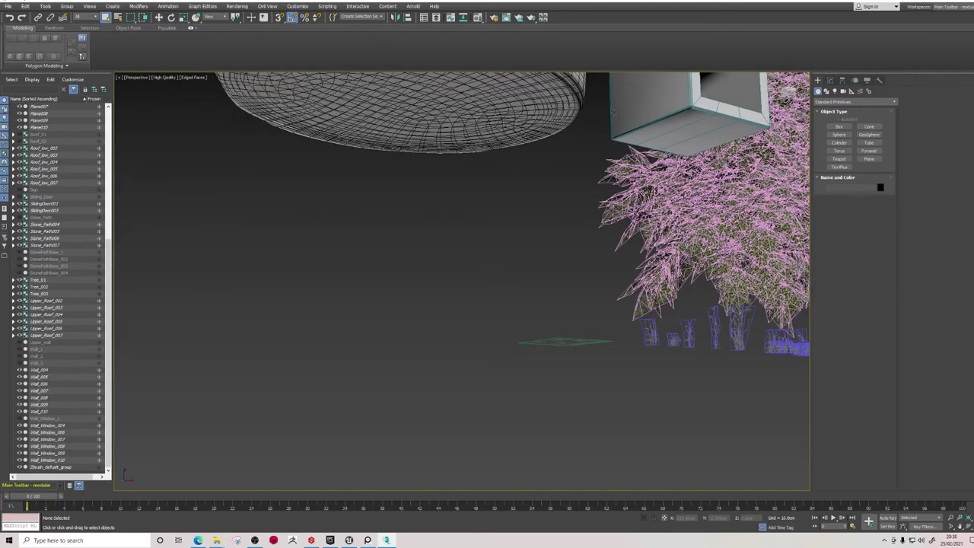
scroll(430, 329, down, 5)
scroll(436, 325, up, 3)
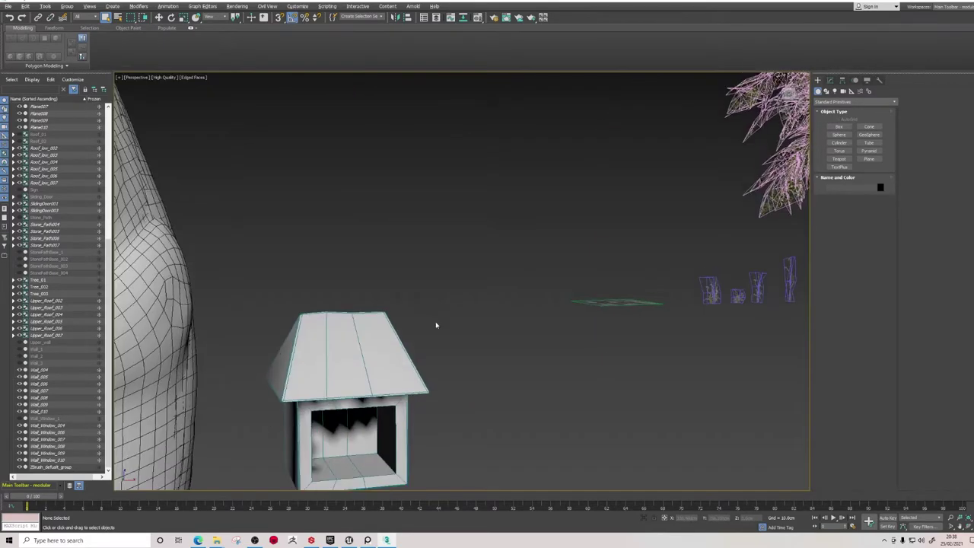
mouse_move(436, 325)
middle_down()
mouse_move(468, 302)
mouse_move(440, 317)
middle_up()
scroll(440, 316, up, 3)
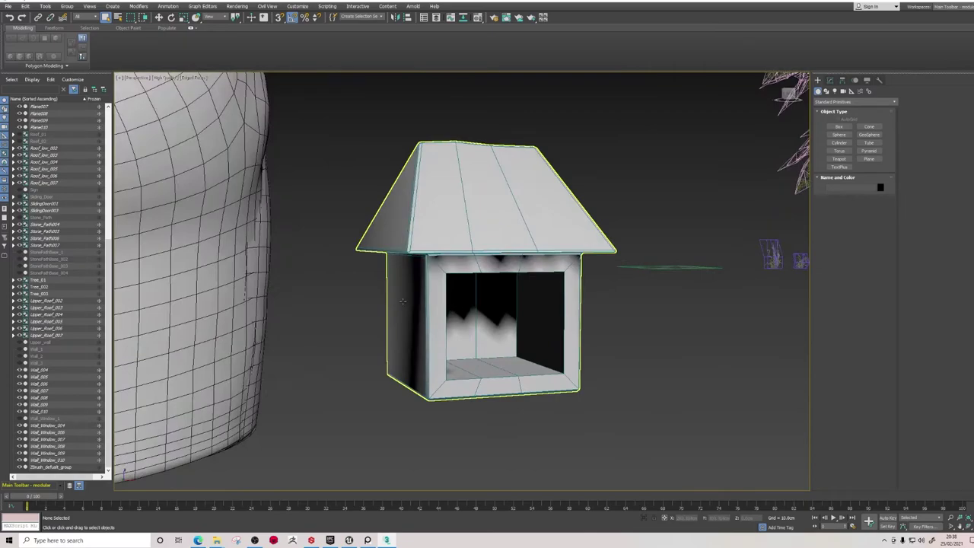